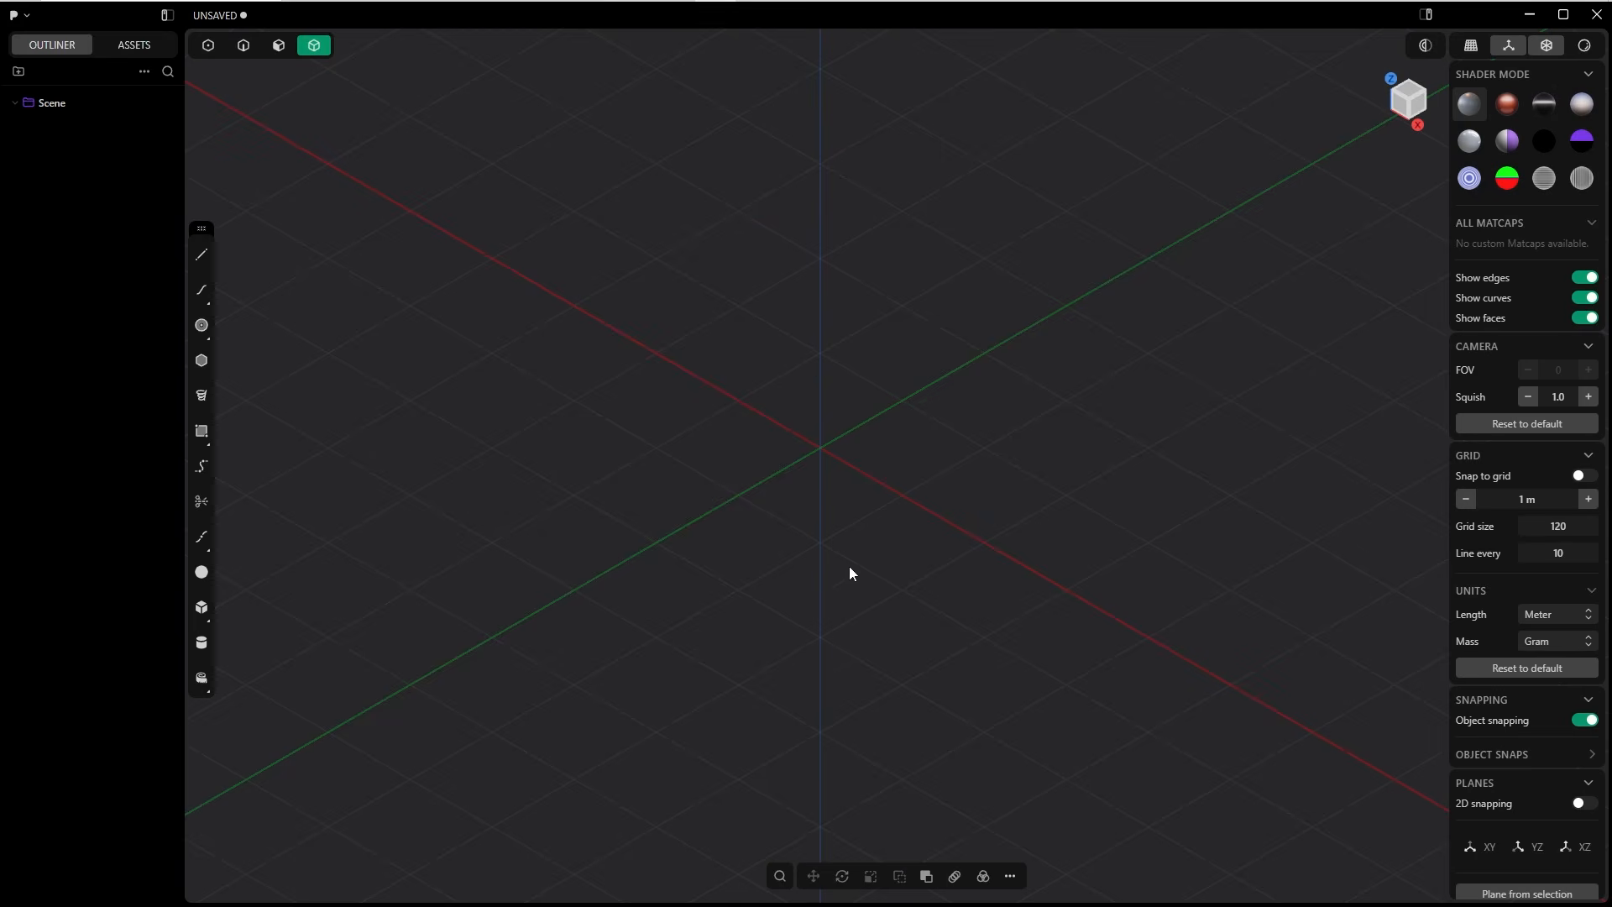
Step: Draw a circle 2 m in diameter centred on the origin in the XY plane
key(KP_7)
middle_drag(801, 416, 543, 260)
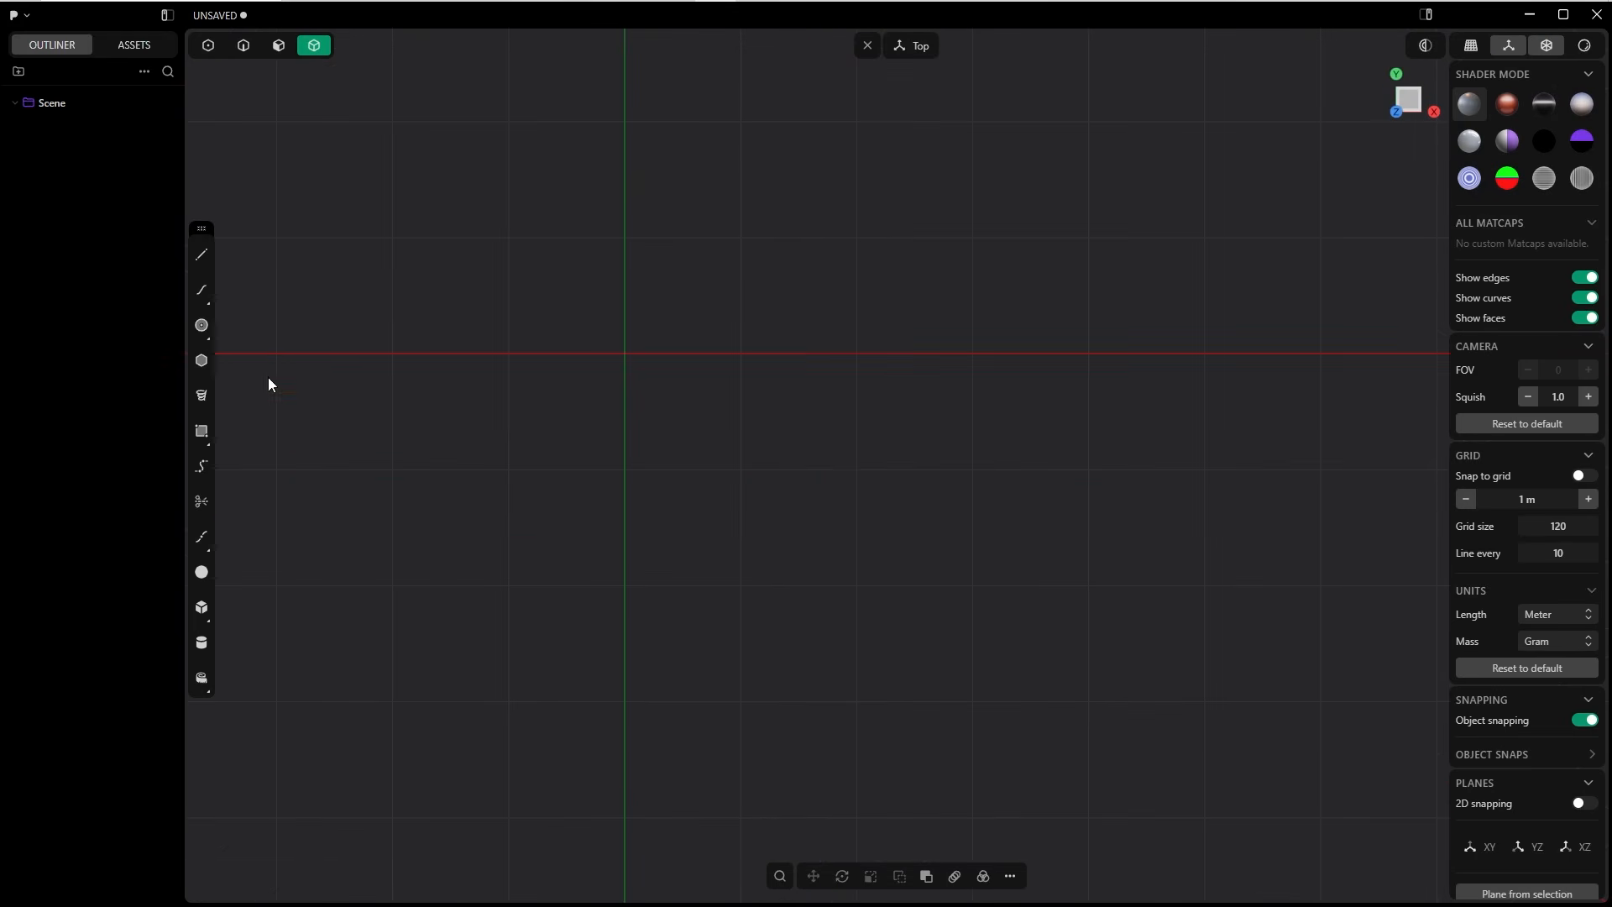
click(201, 325)
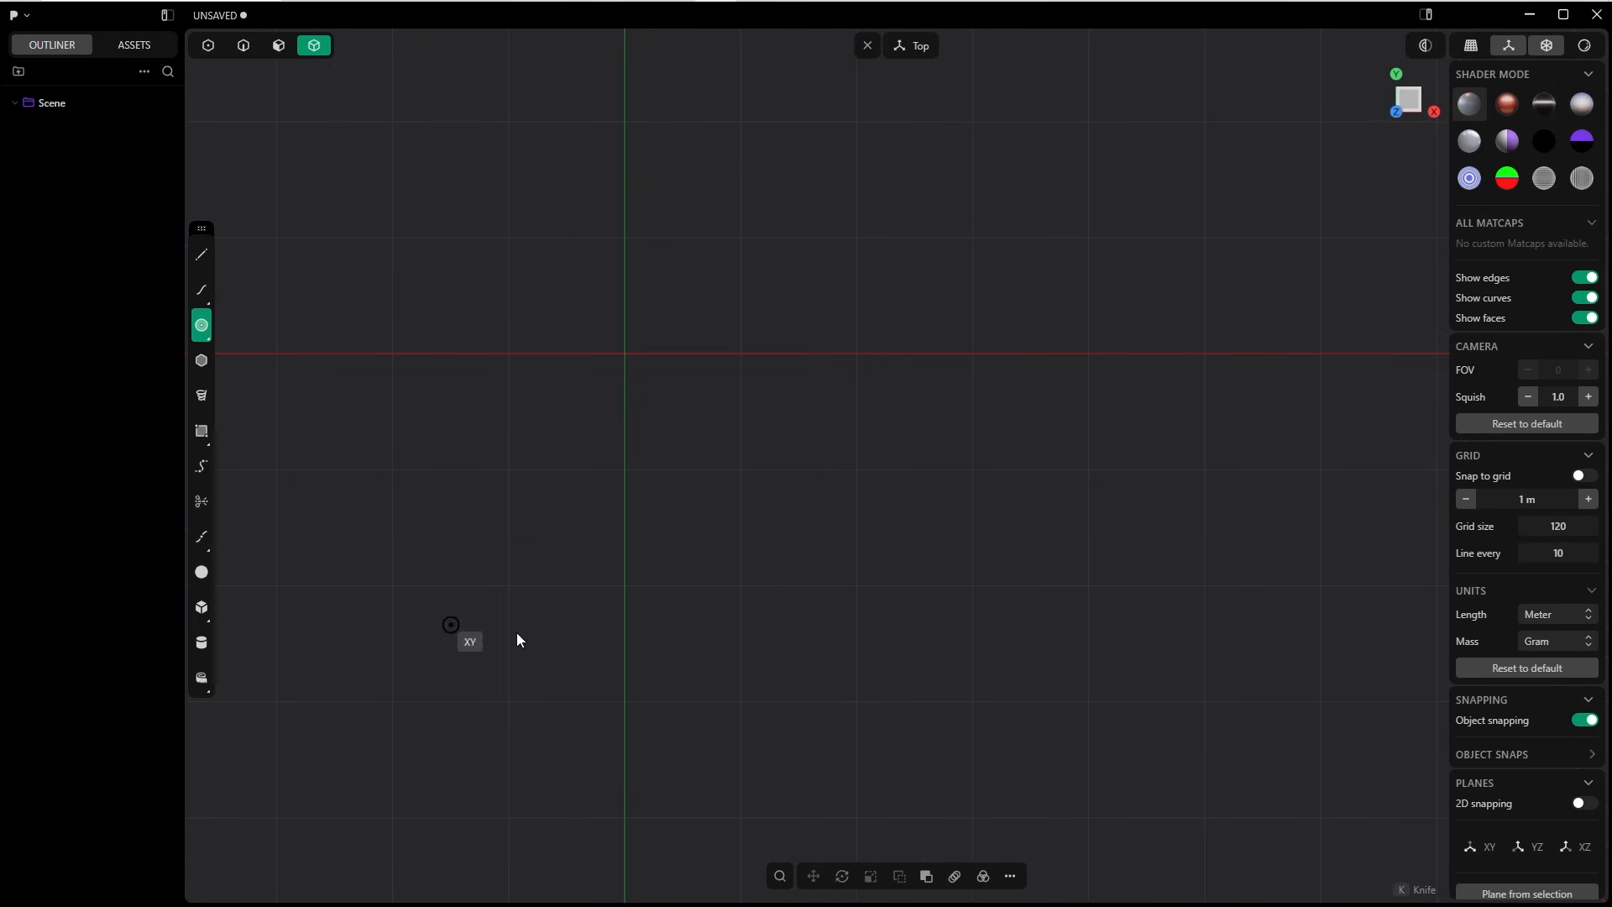
click(624, 353)
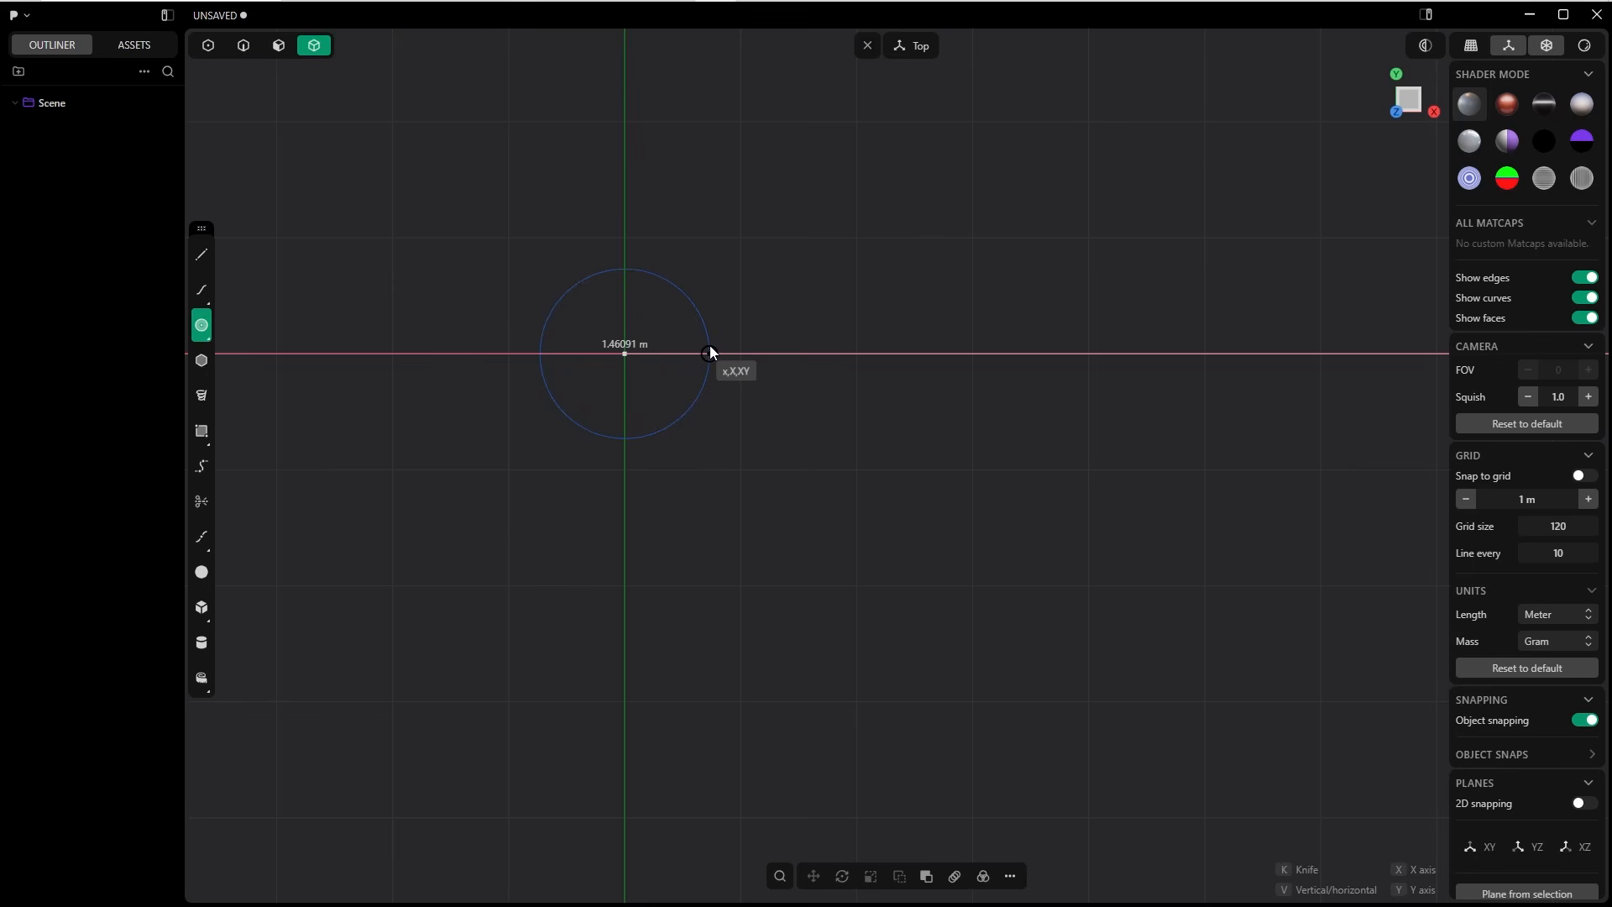
key(Tab)
text(2)
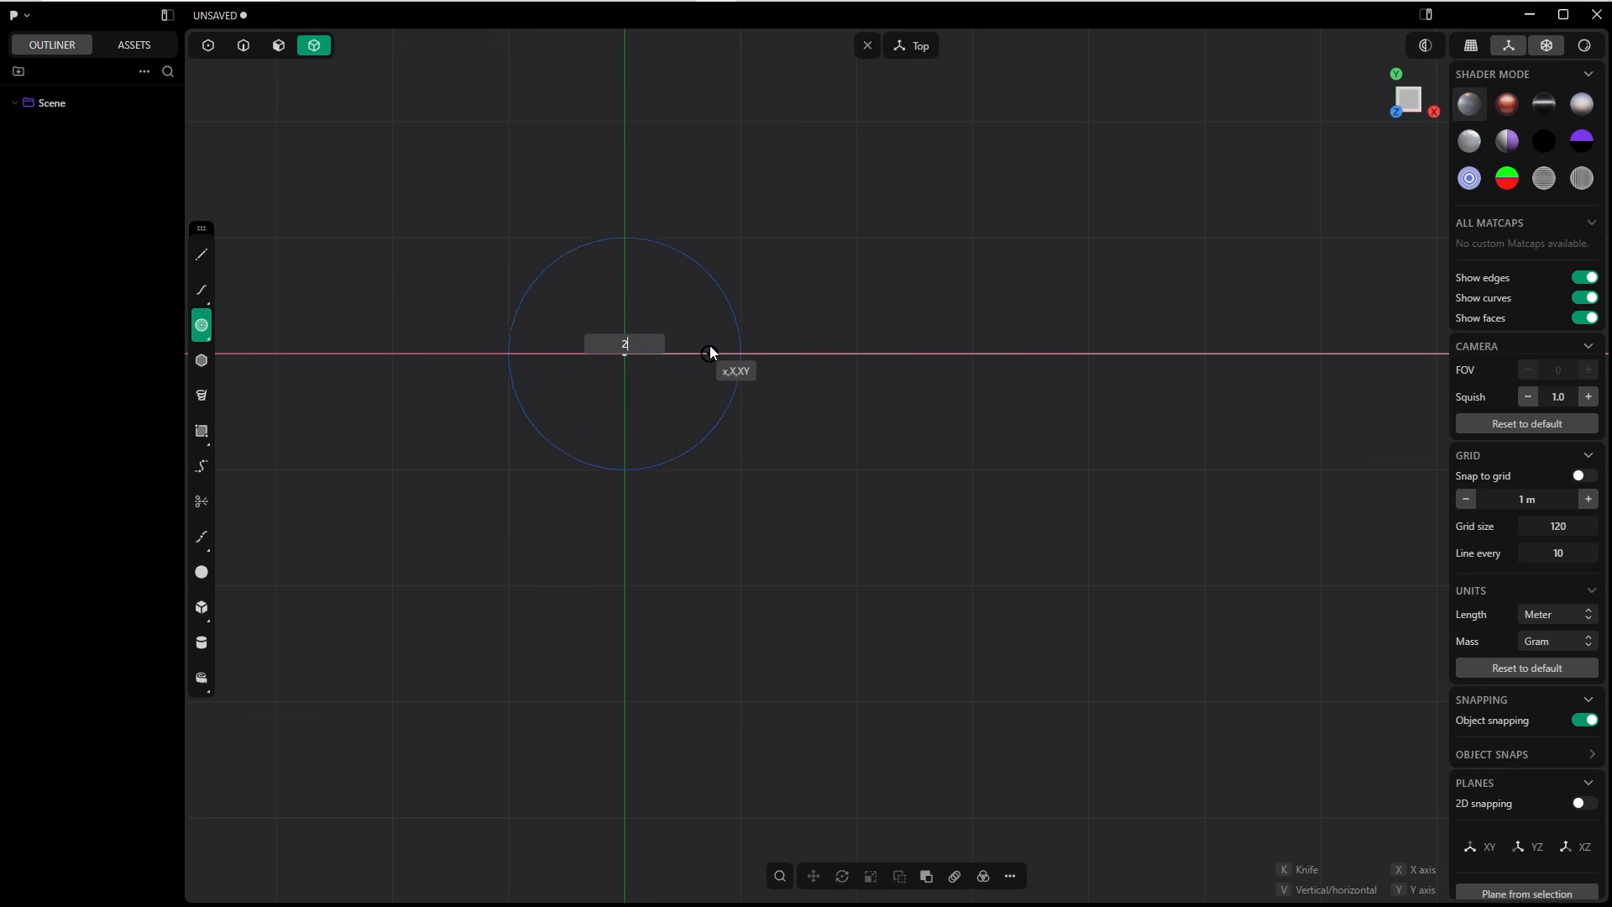
key(Return)
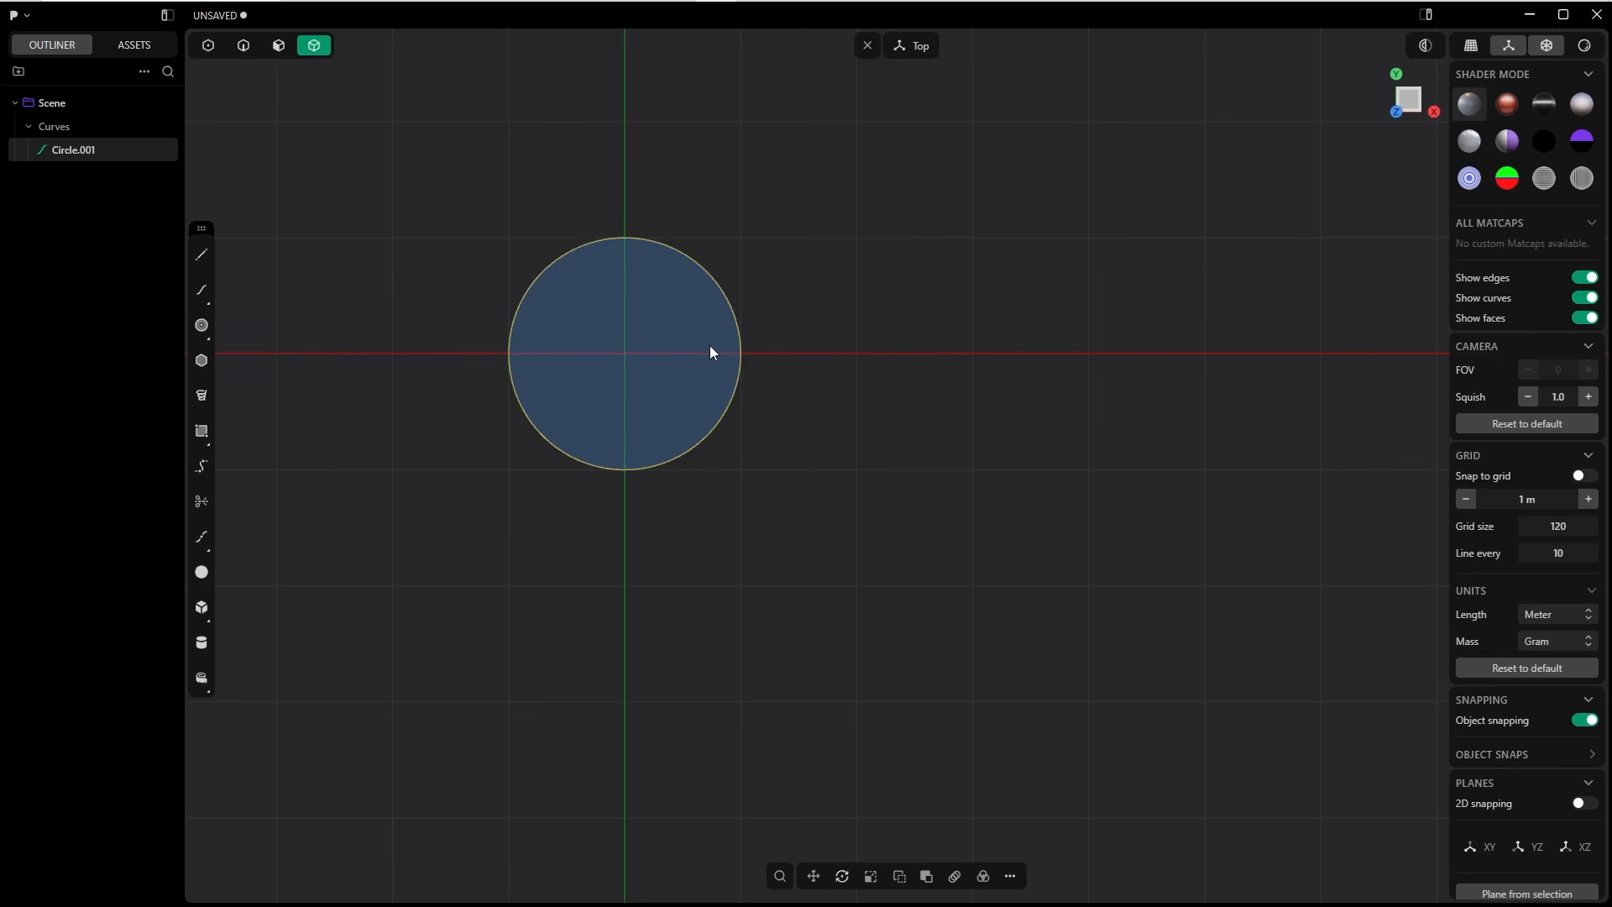
Step: Draw two lines across the full circle through its centre, one along the Y axis and one along the X axis
key(l)
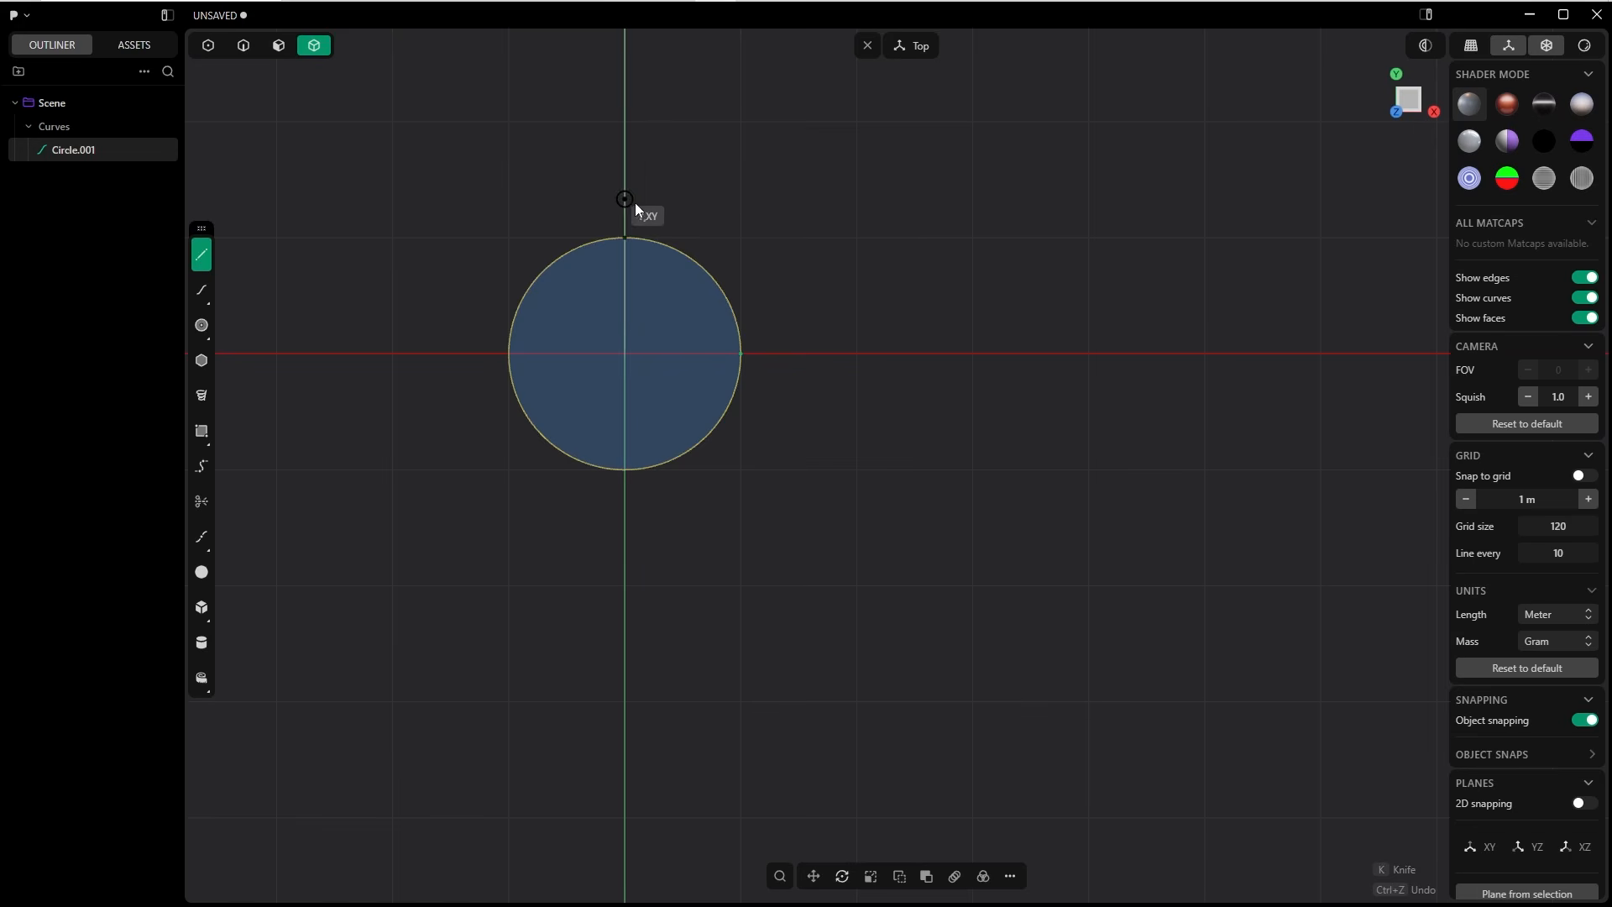
click(629, 235)
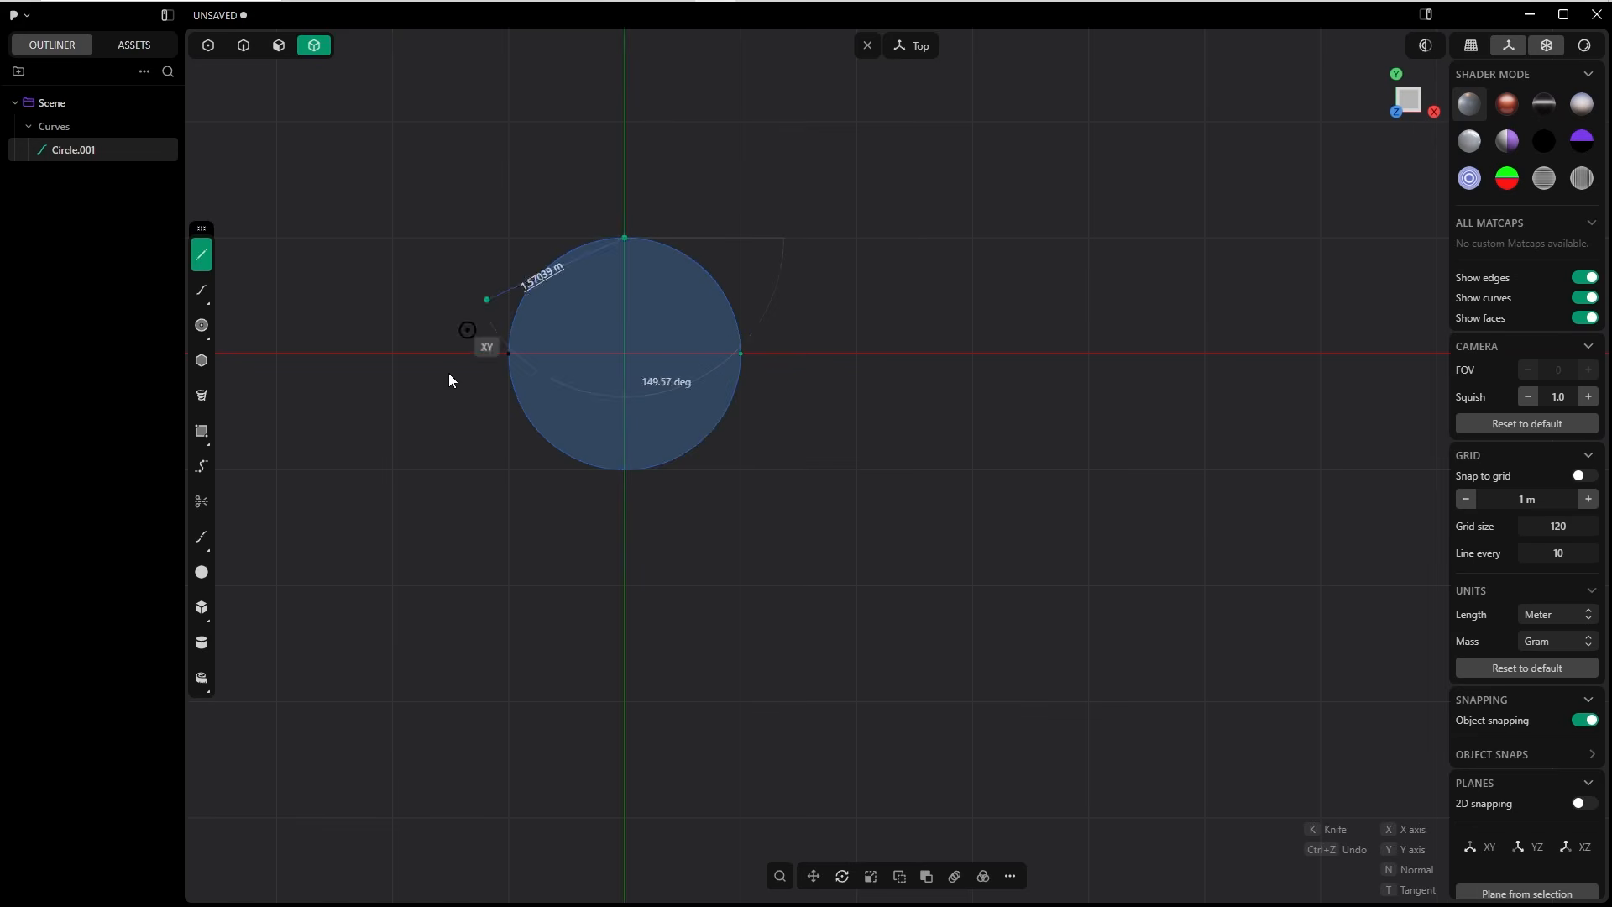
click(624, 468)
key(Escape)
key(l)
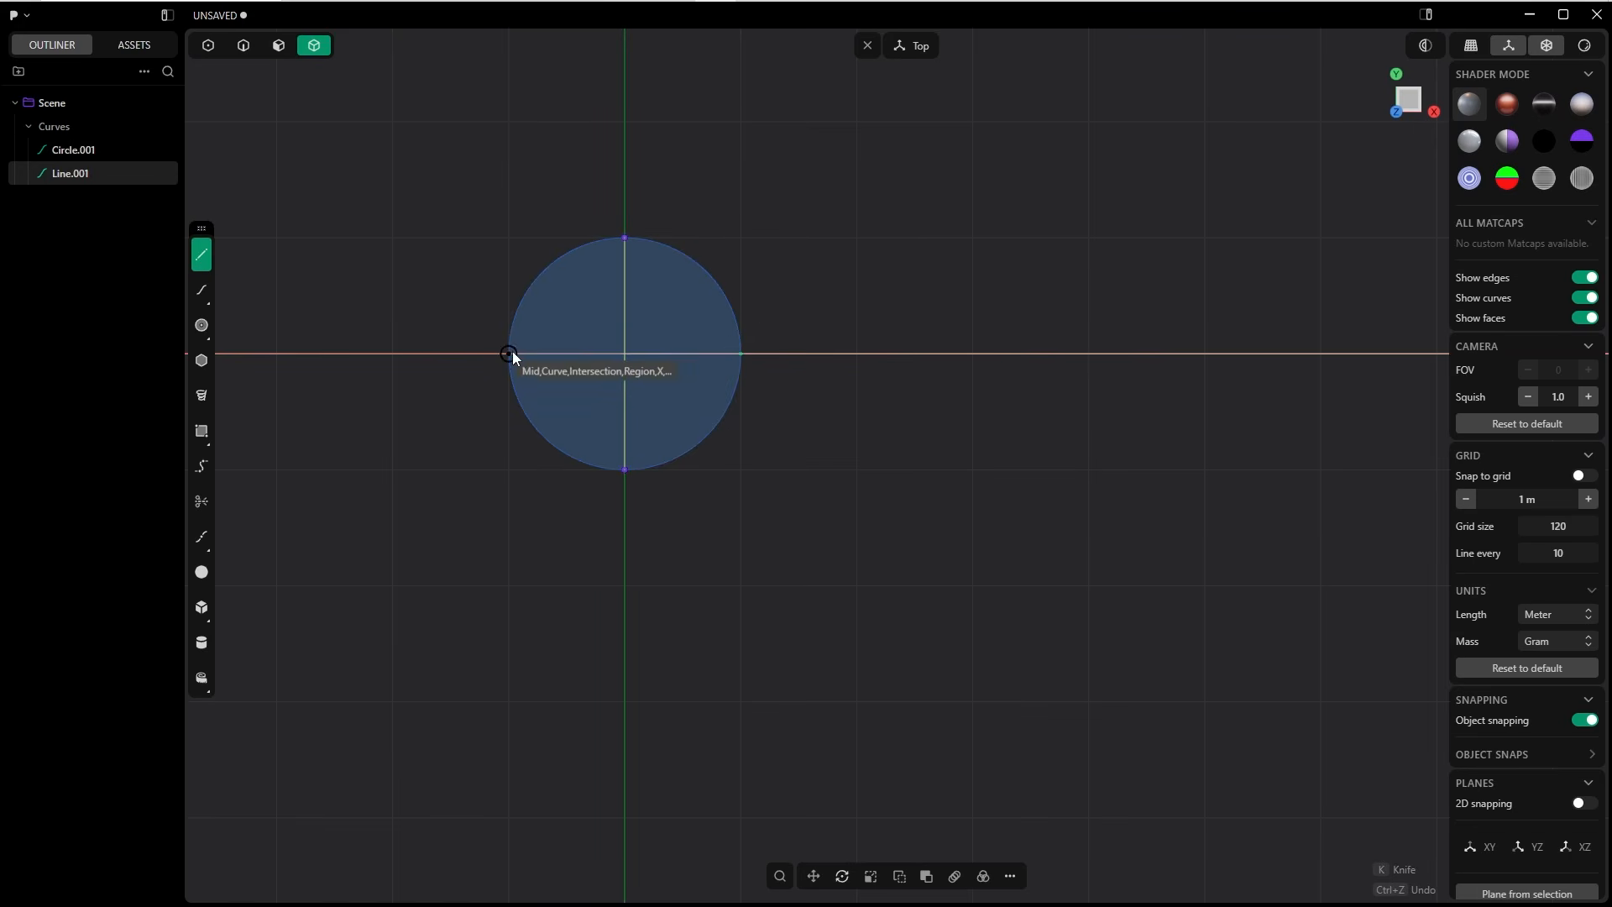
click(510, 353)
click(741, 353)
key(Escape)
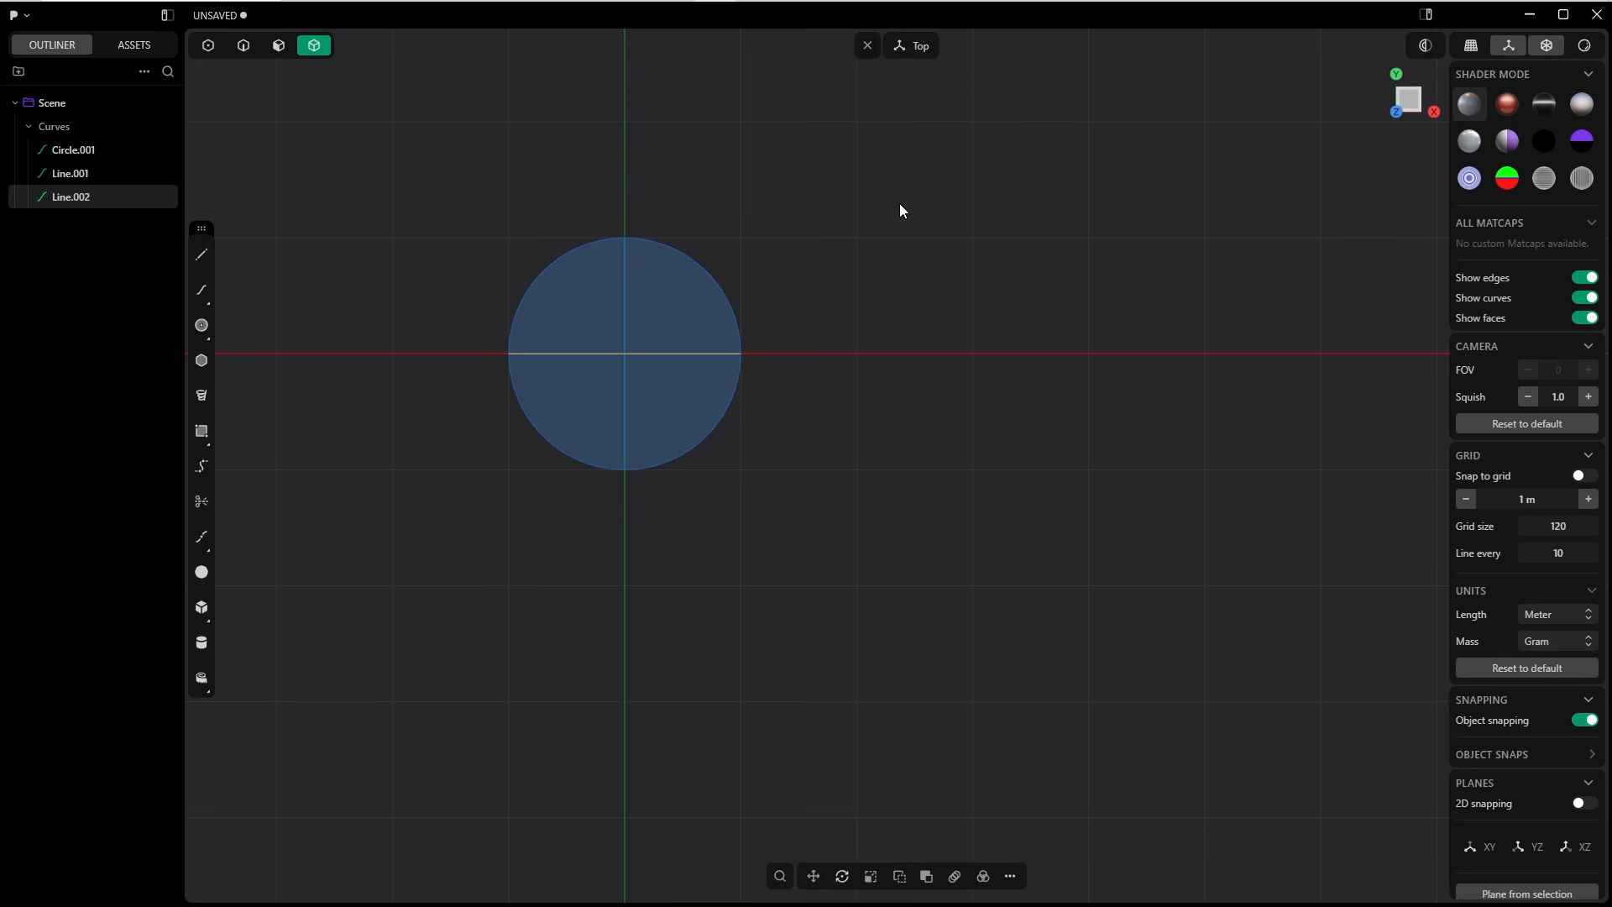
Step: Trim the circle and both lines down to a quarter sector between the positive X and negative Y axes
key(t)
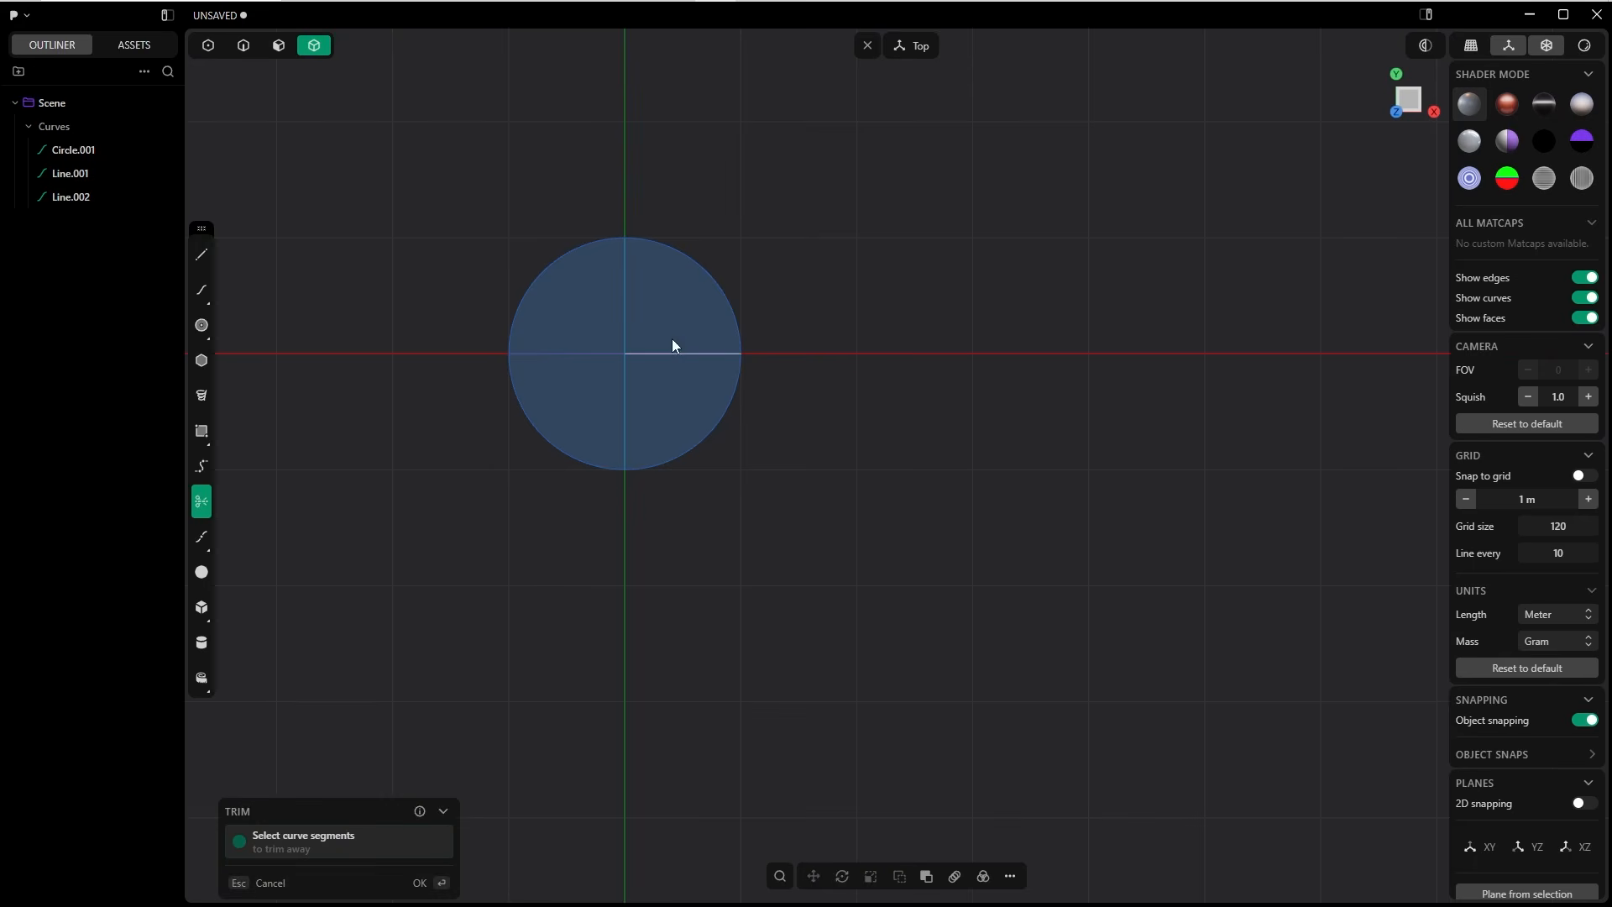
click(708, 273)
click(624, 284)
click(541, 274)
click(551, 354)
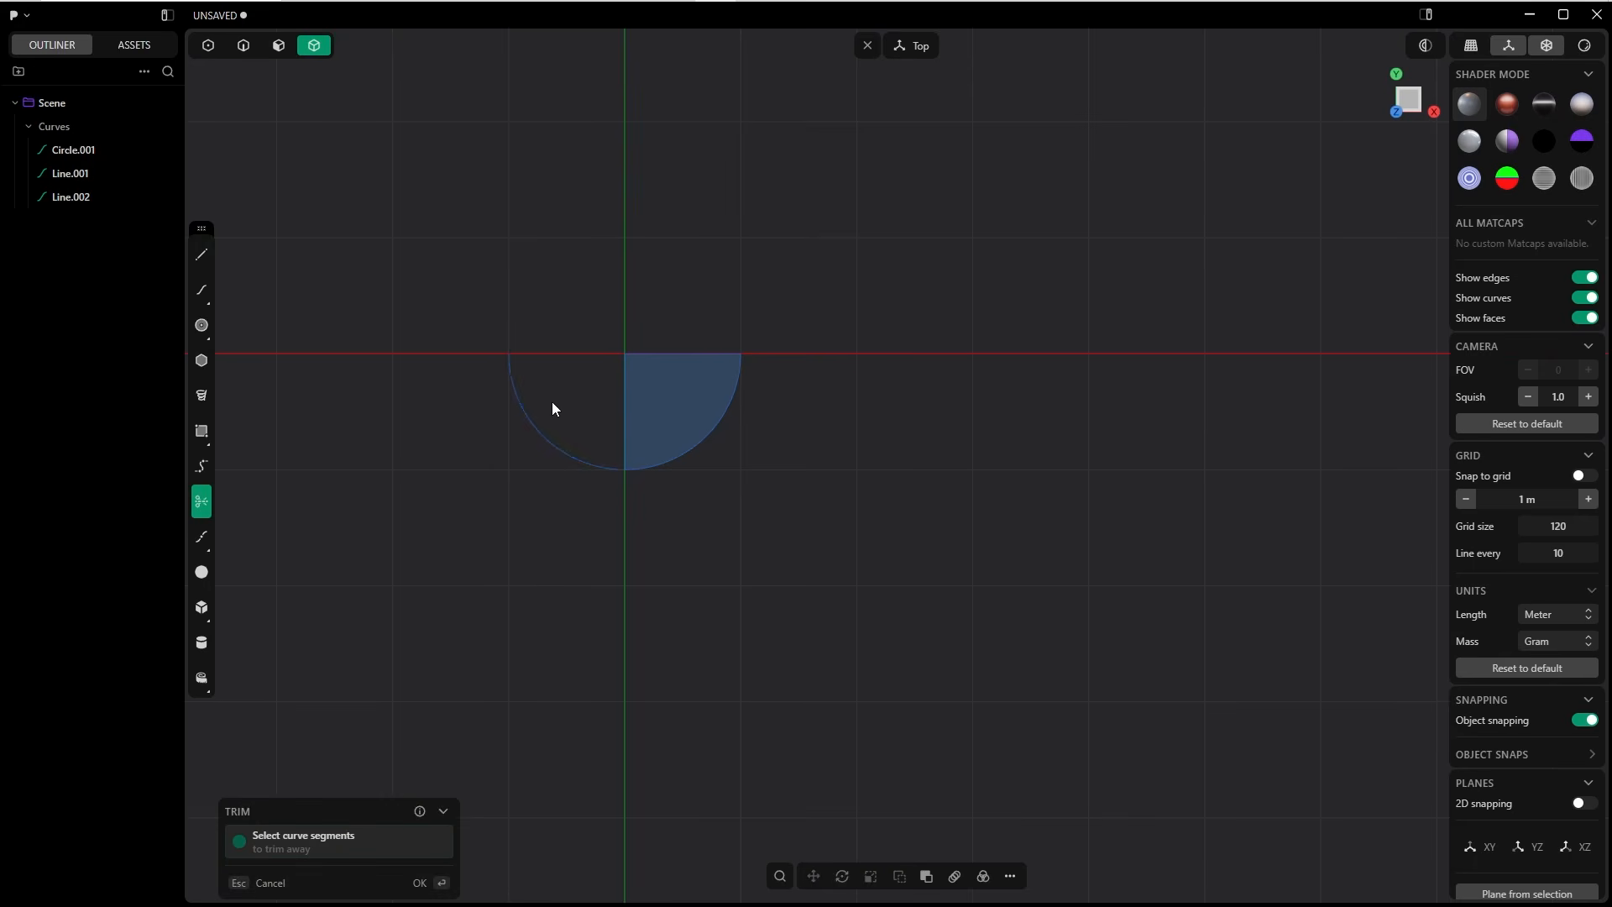
click(573, 454)
click(424, 882)
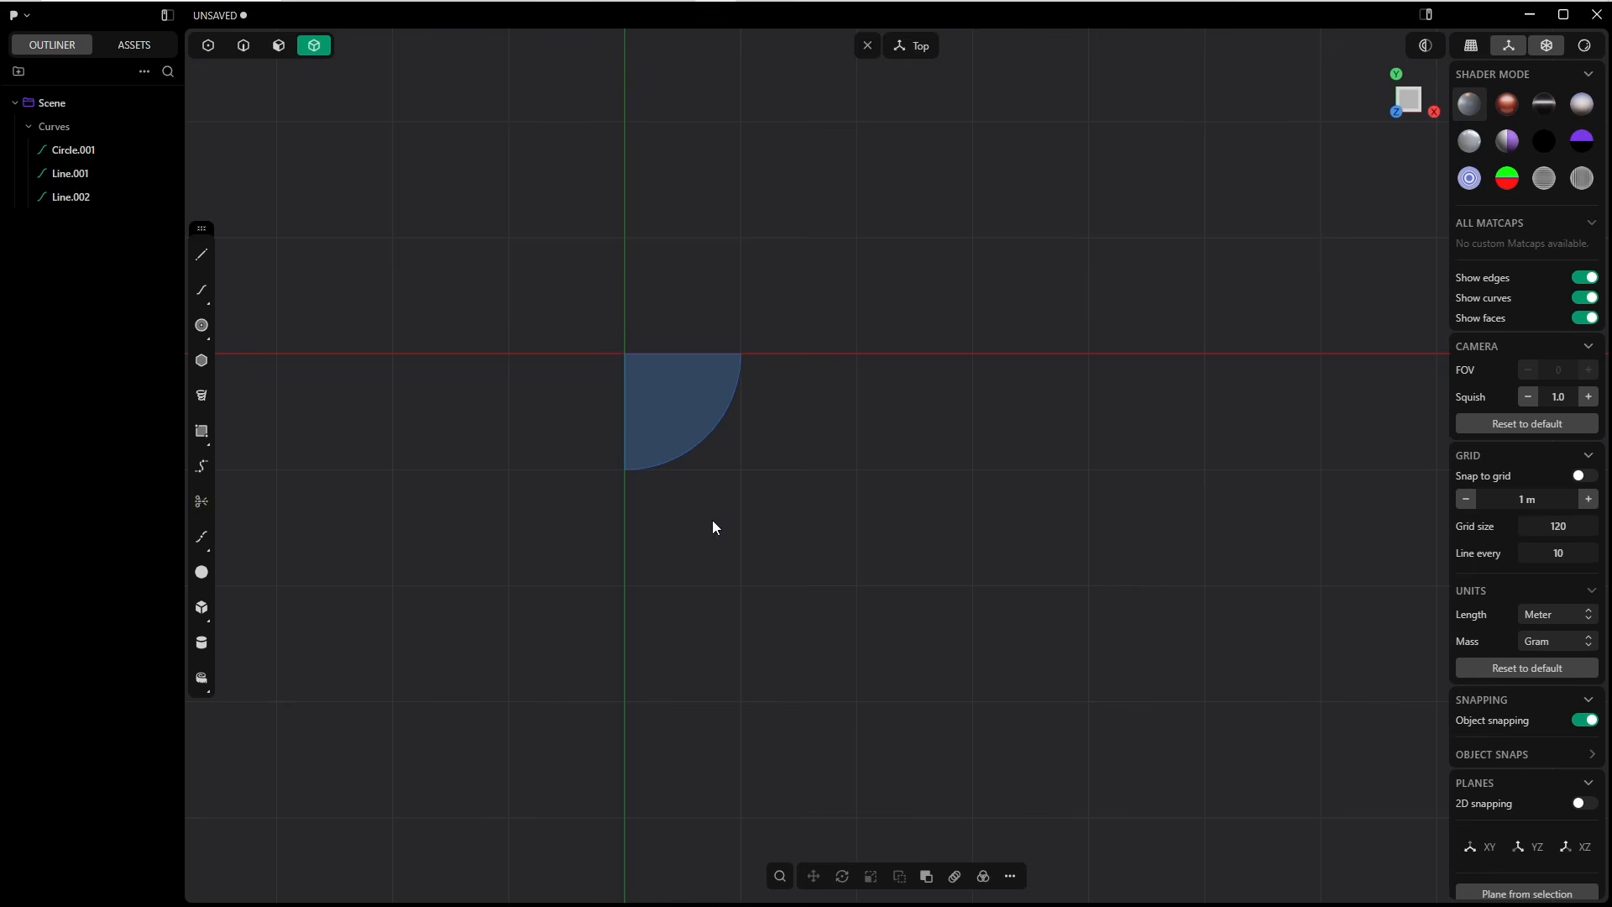
Step: Duplicate the sector's arc and move the copy so that its Y-side end snaps to the sector's corner on the X axis
middle_drag(678, 414, 557, 230)
click(620, 420)
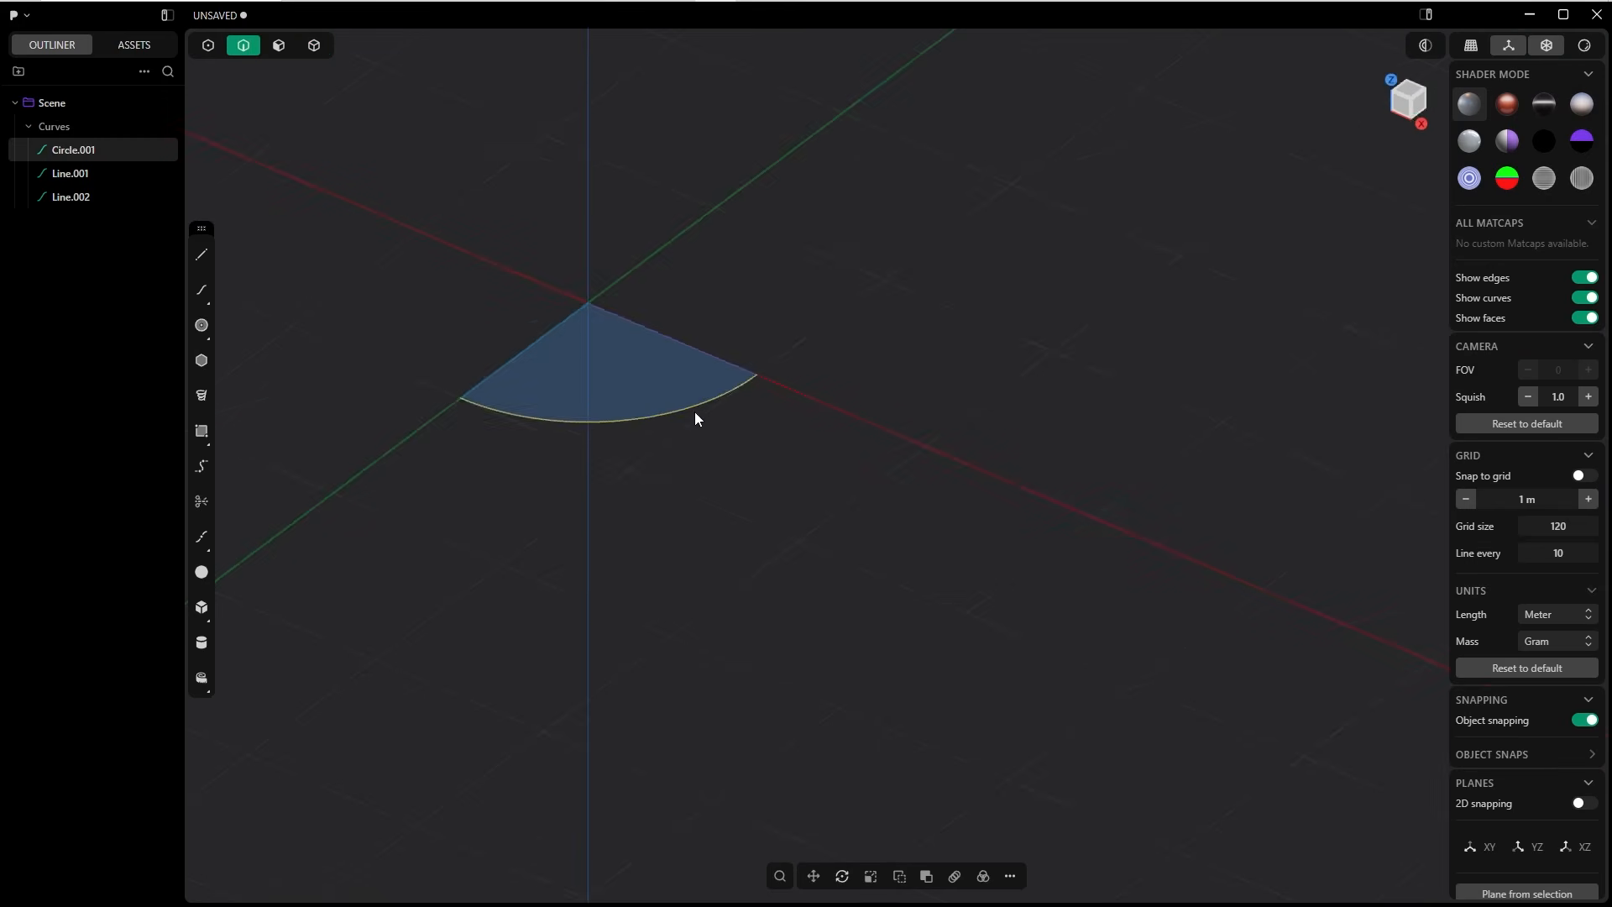
middle_drag(679, 467, 785, 361)
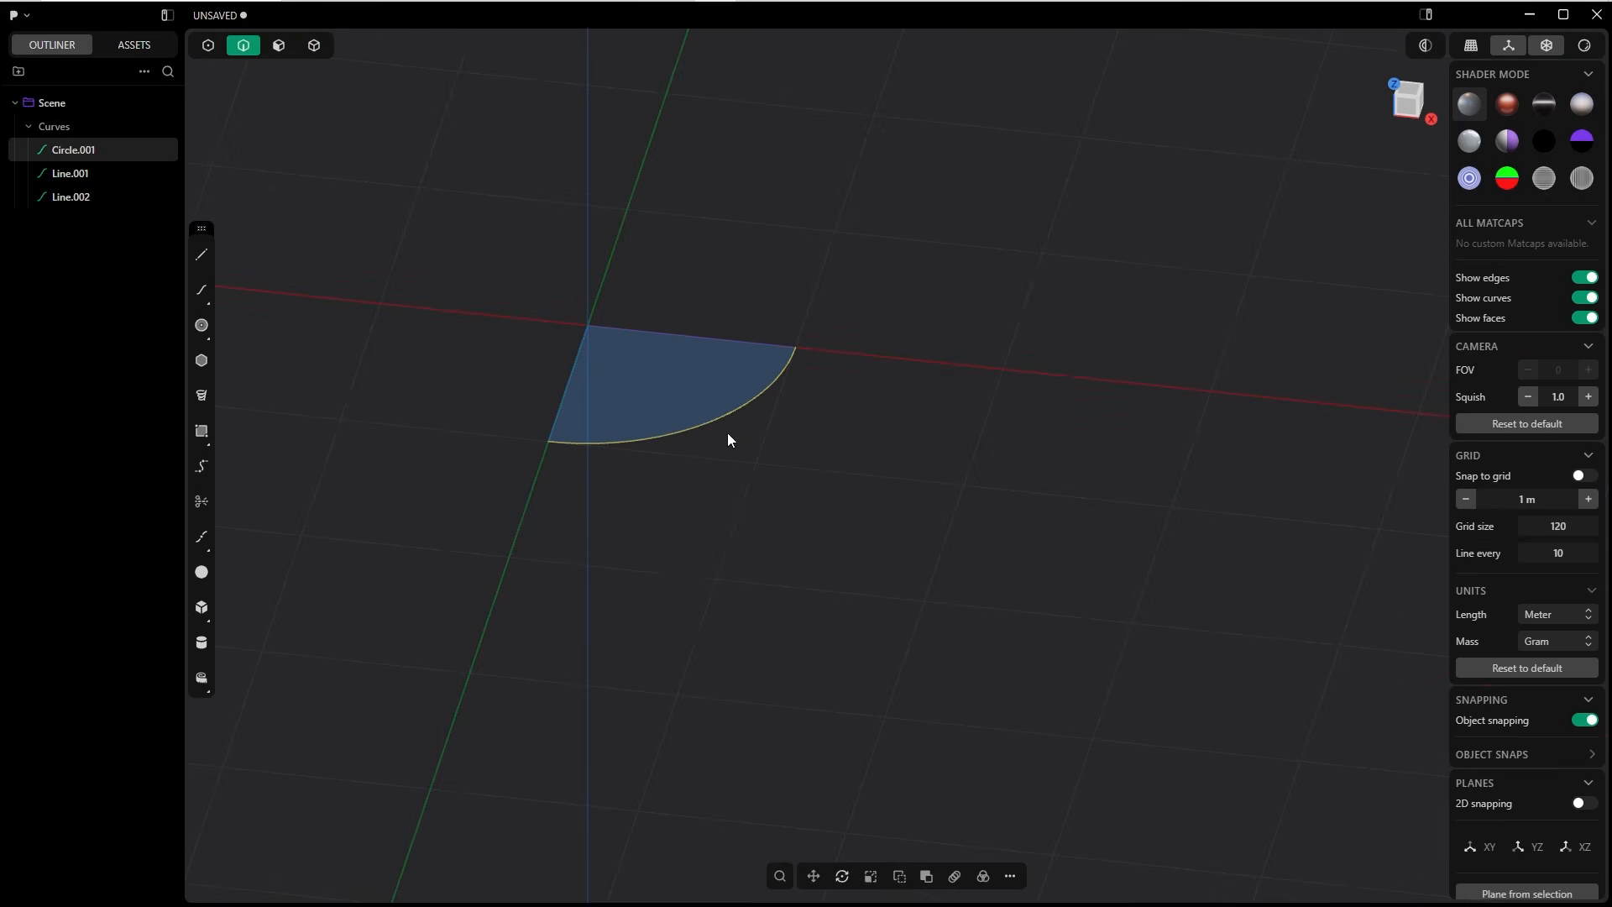
key(shift+d)
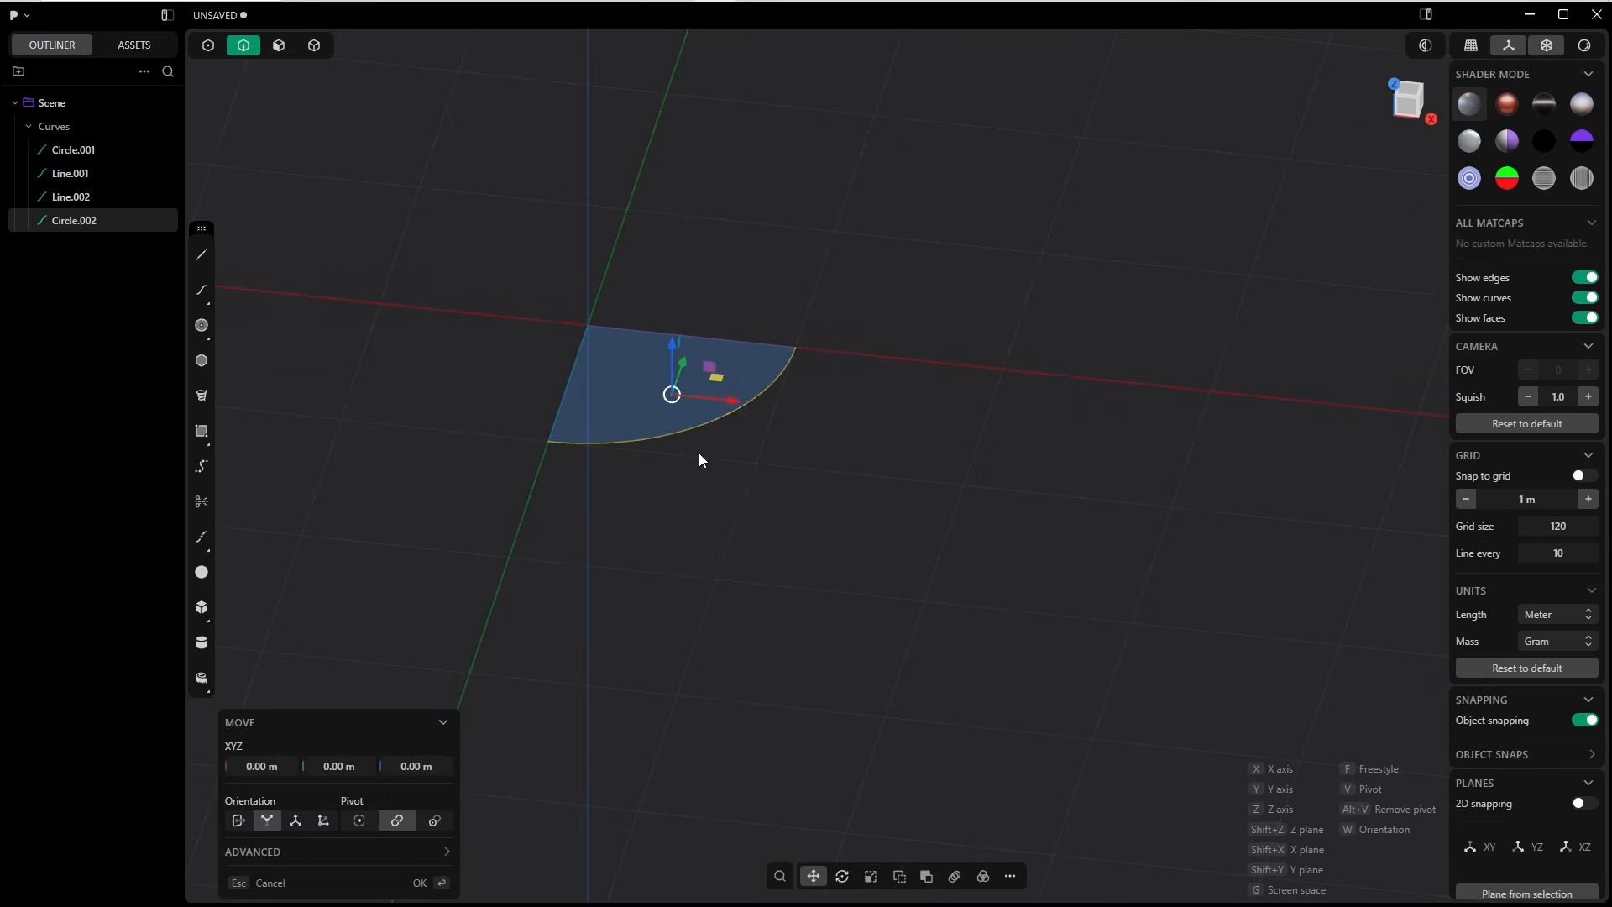
drag(730, 401, 1092, 429)
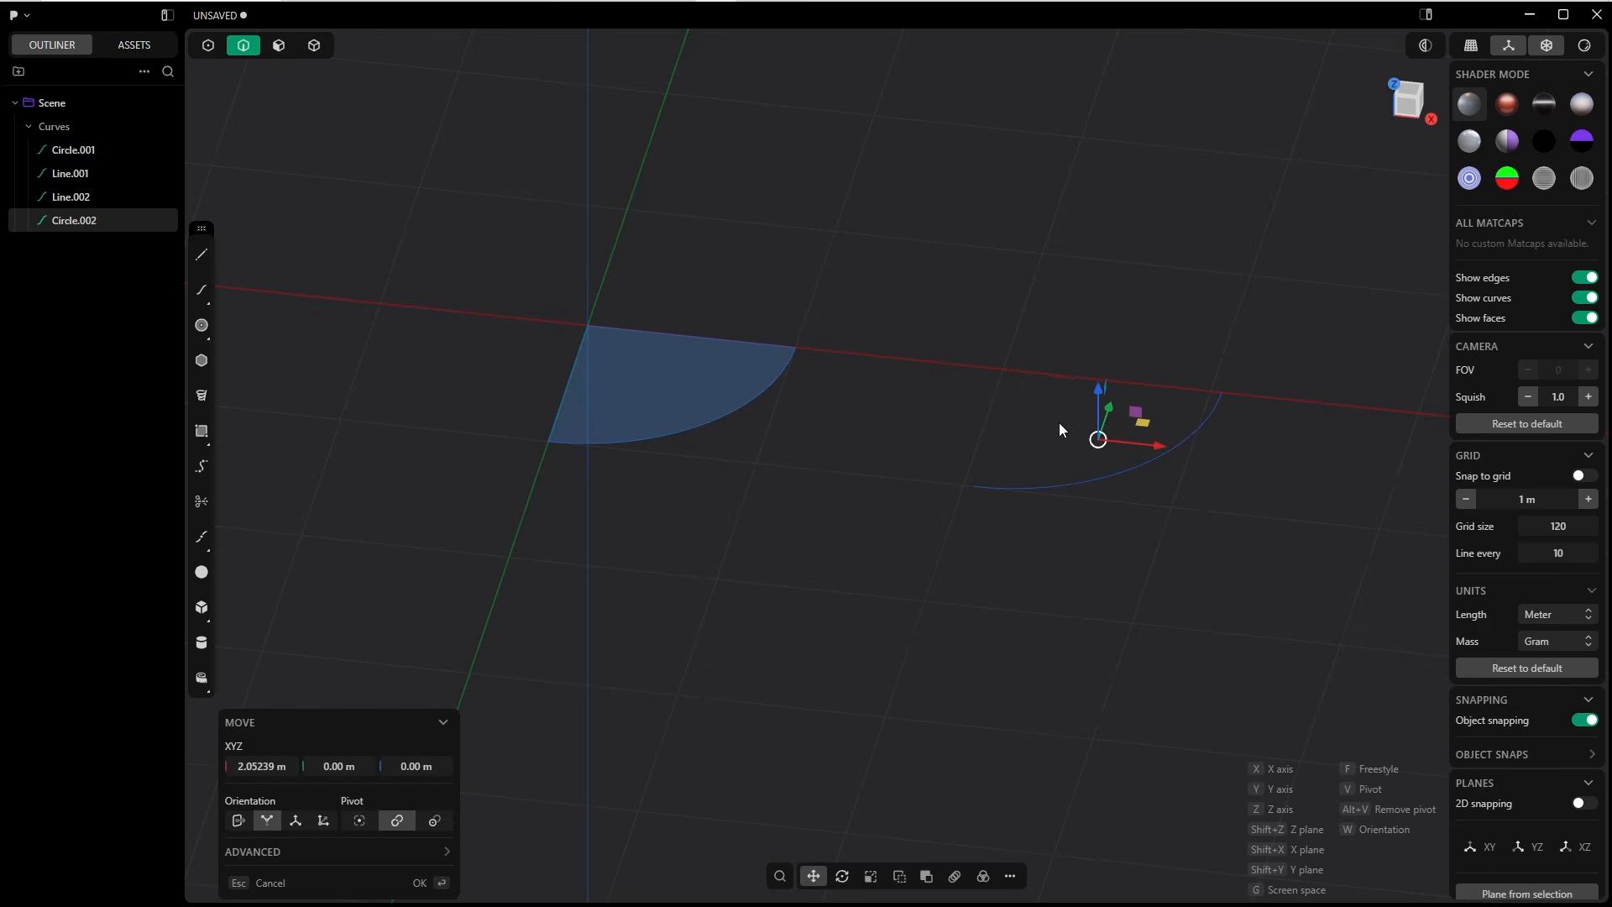
click(976, 489)
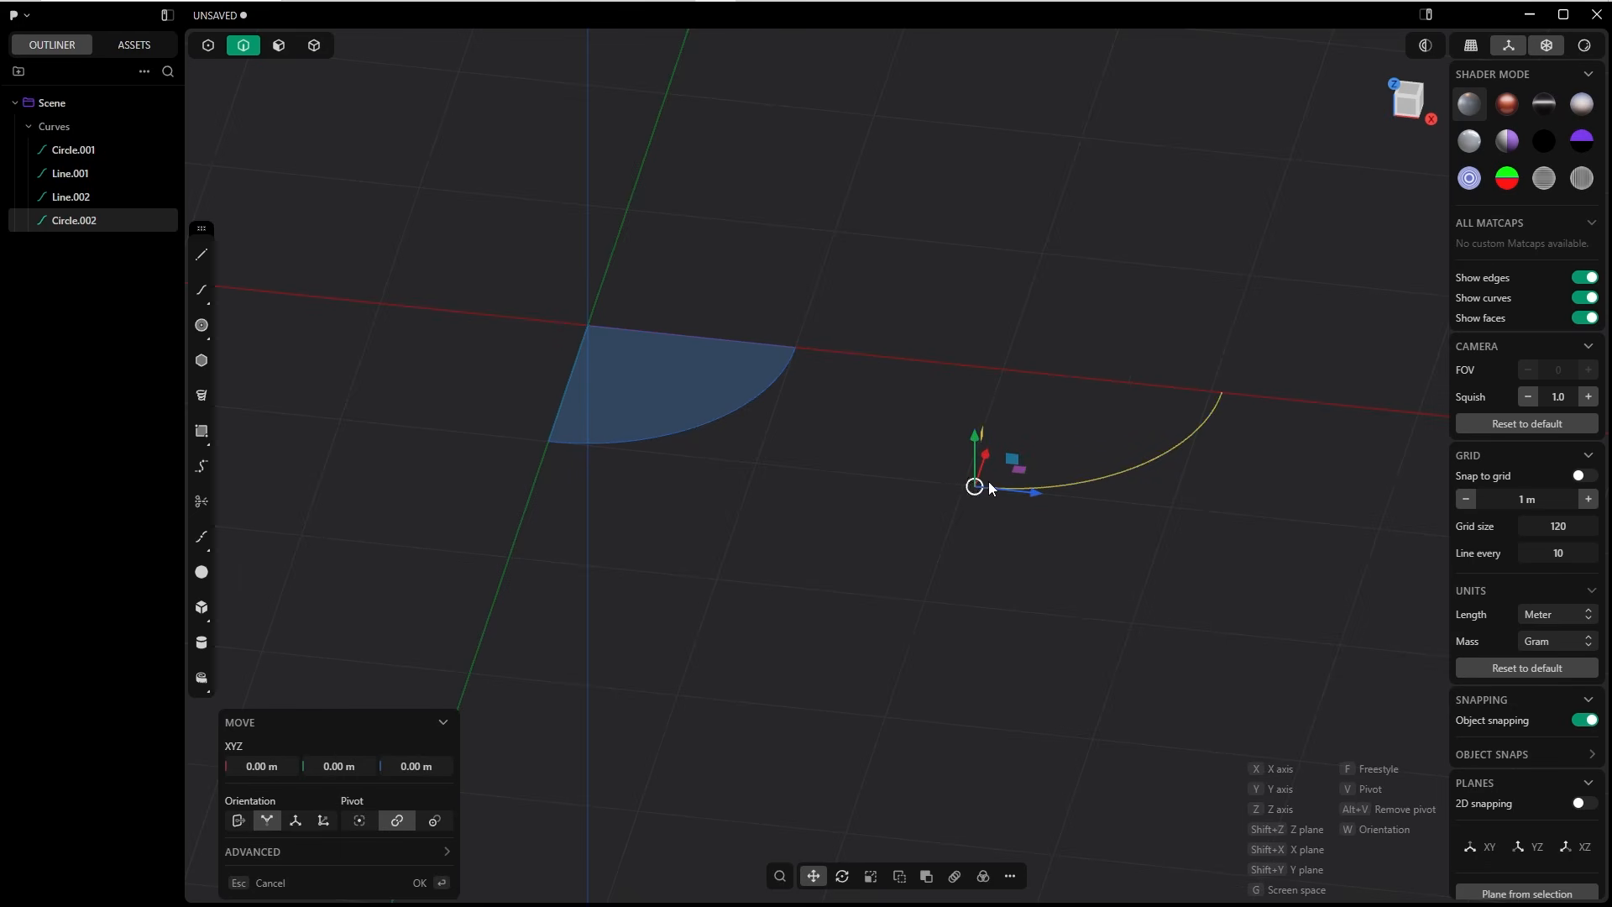
drag(974, 487, 799, 344)
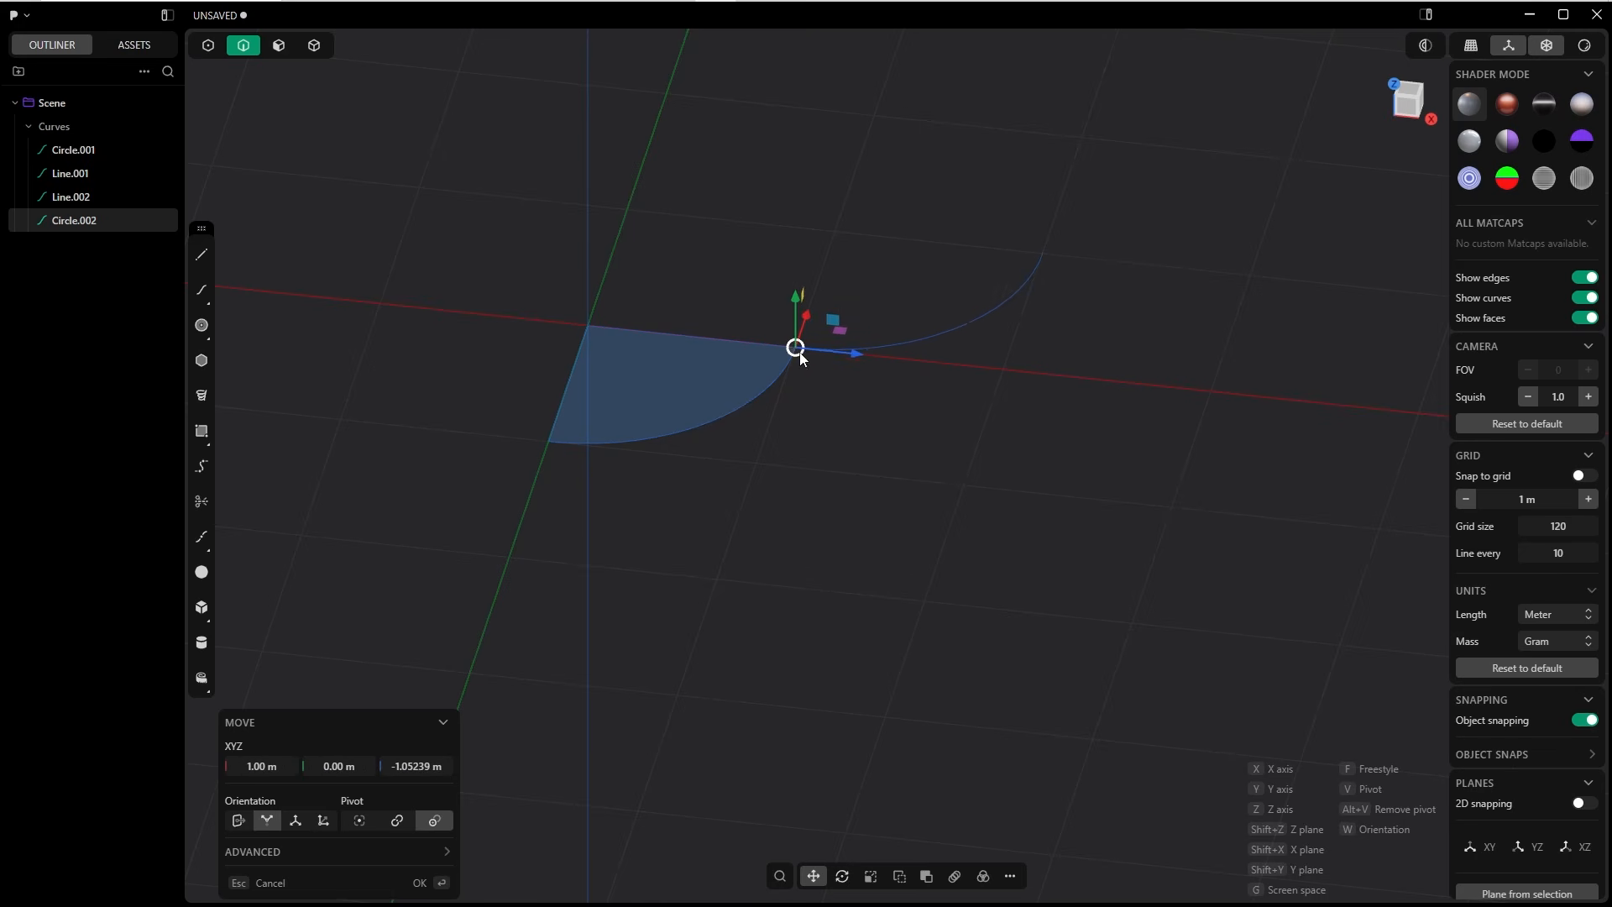
Step: Rotate the copied arc 90 degrees about Y and then about Z, so it stands upright above the X axis line, curving down and outward
middle_drag(897, 357, 933, 291)
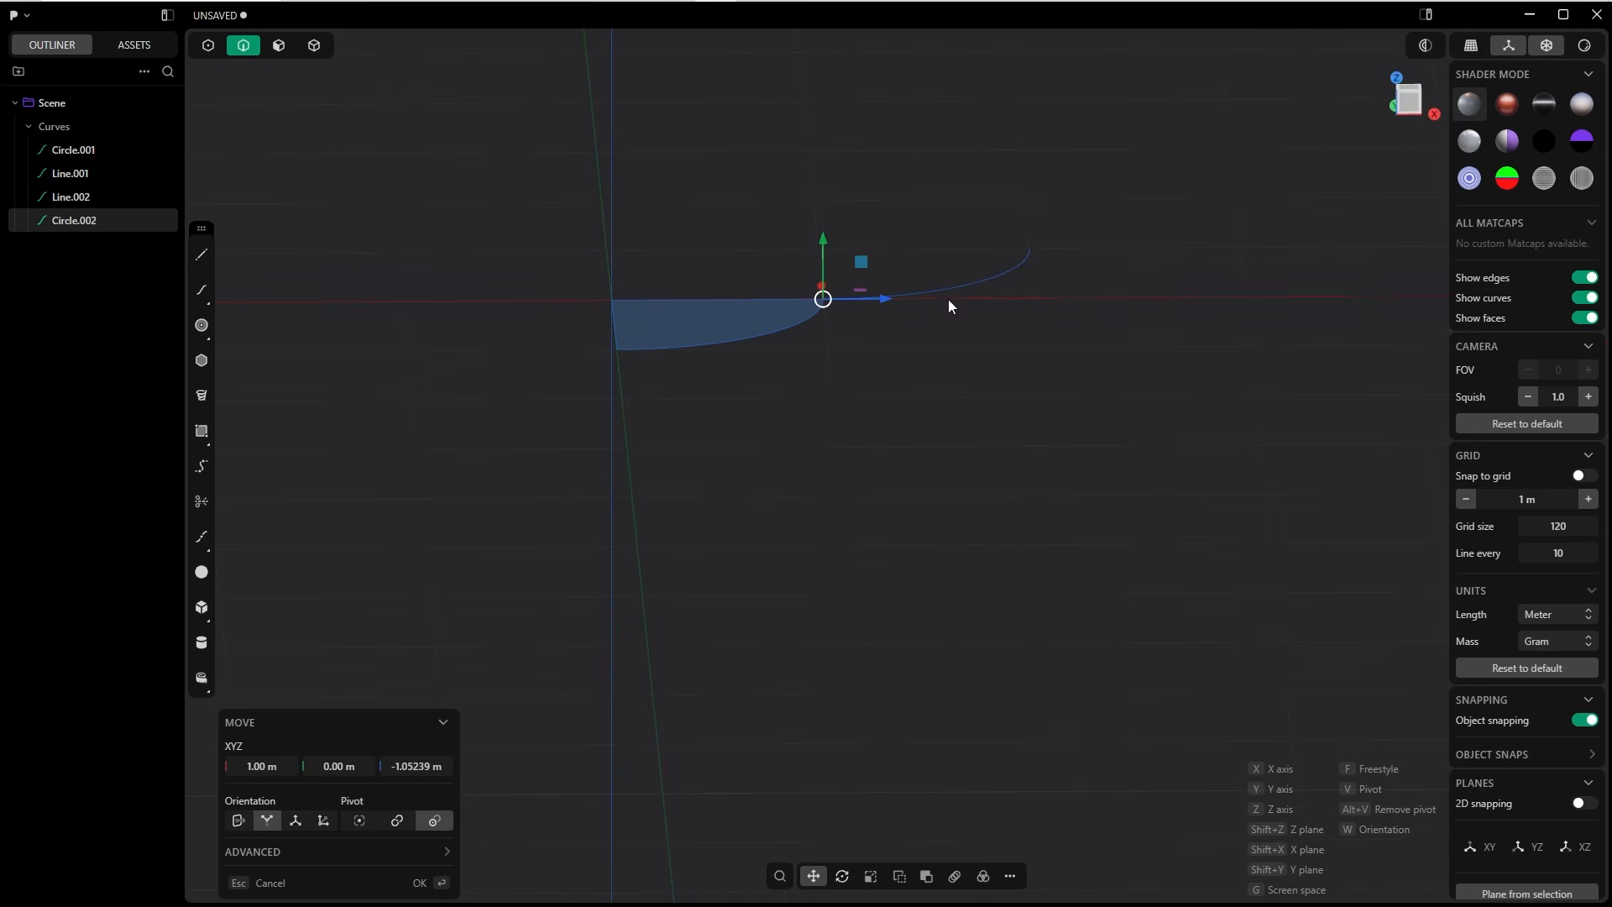
key(r)
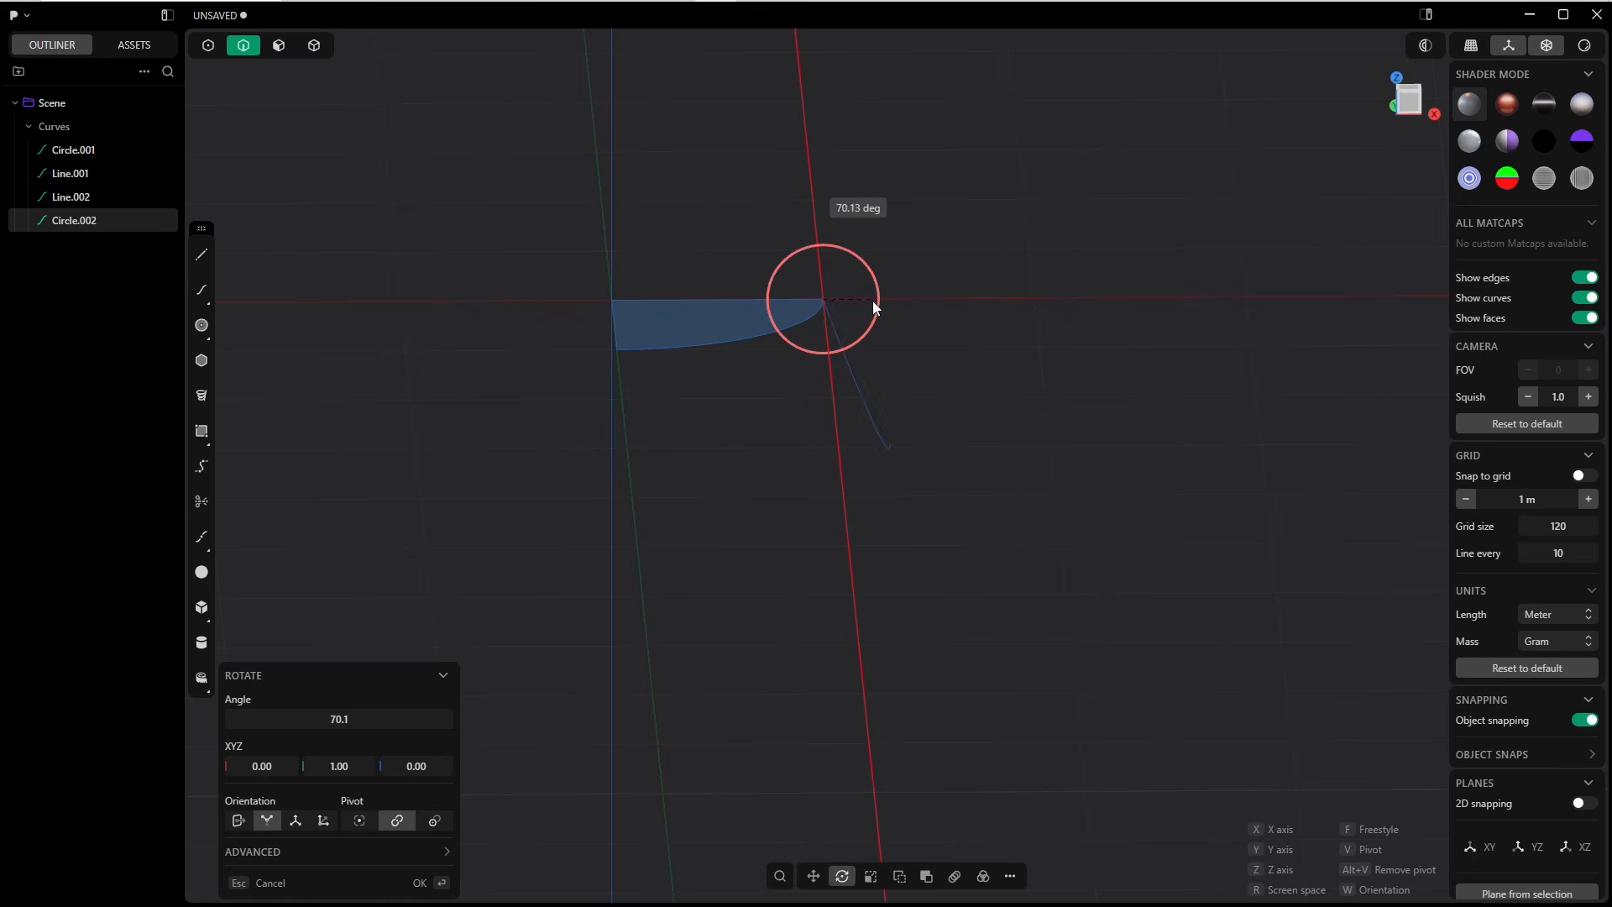
text(60)
click(869, 310)
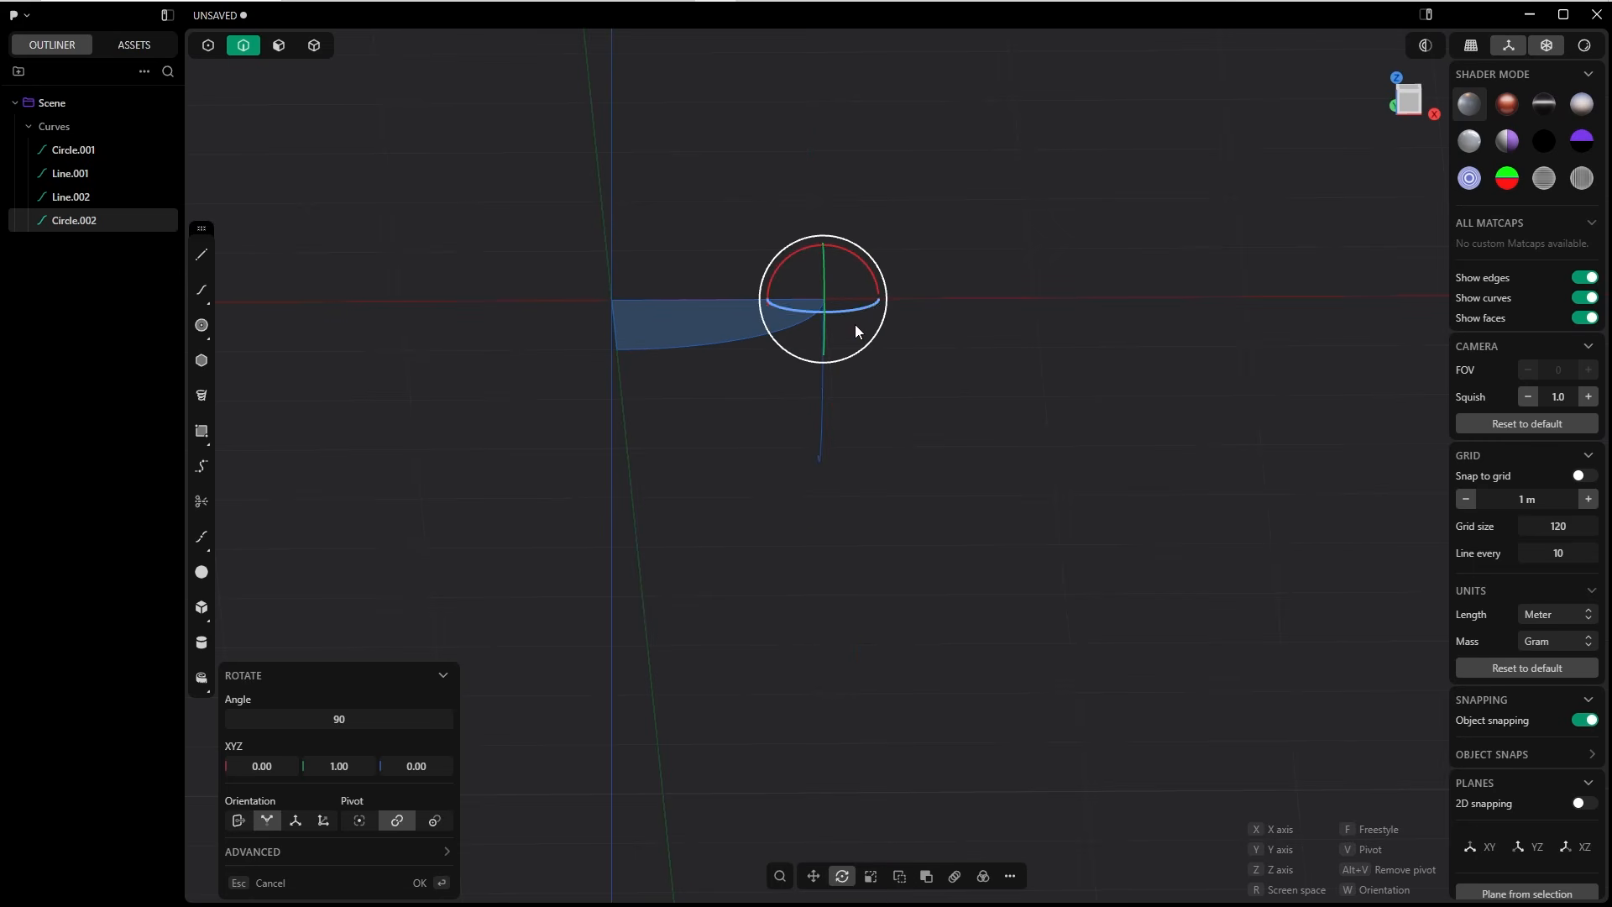
middle_drag(889, 245, 838, 305)
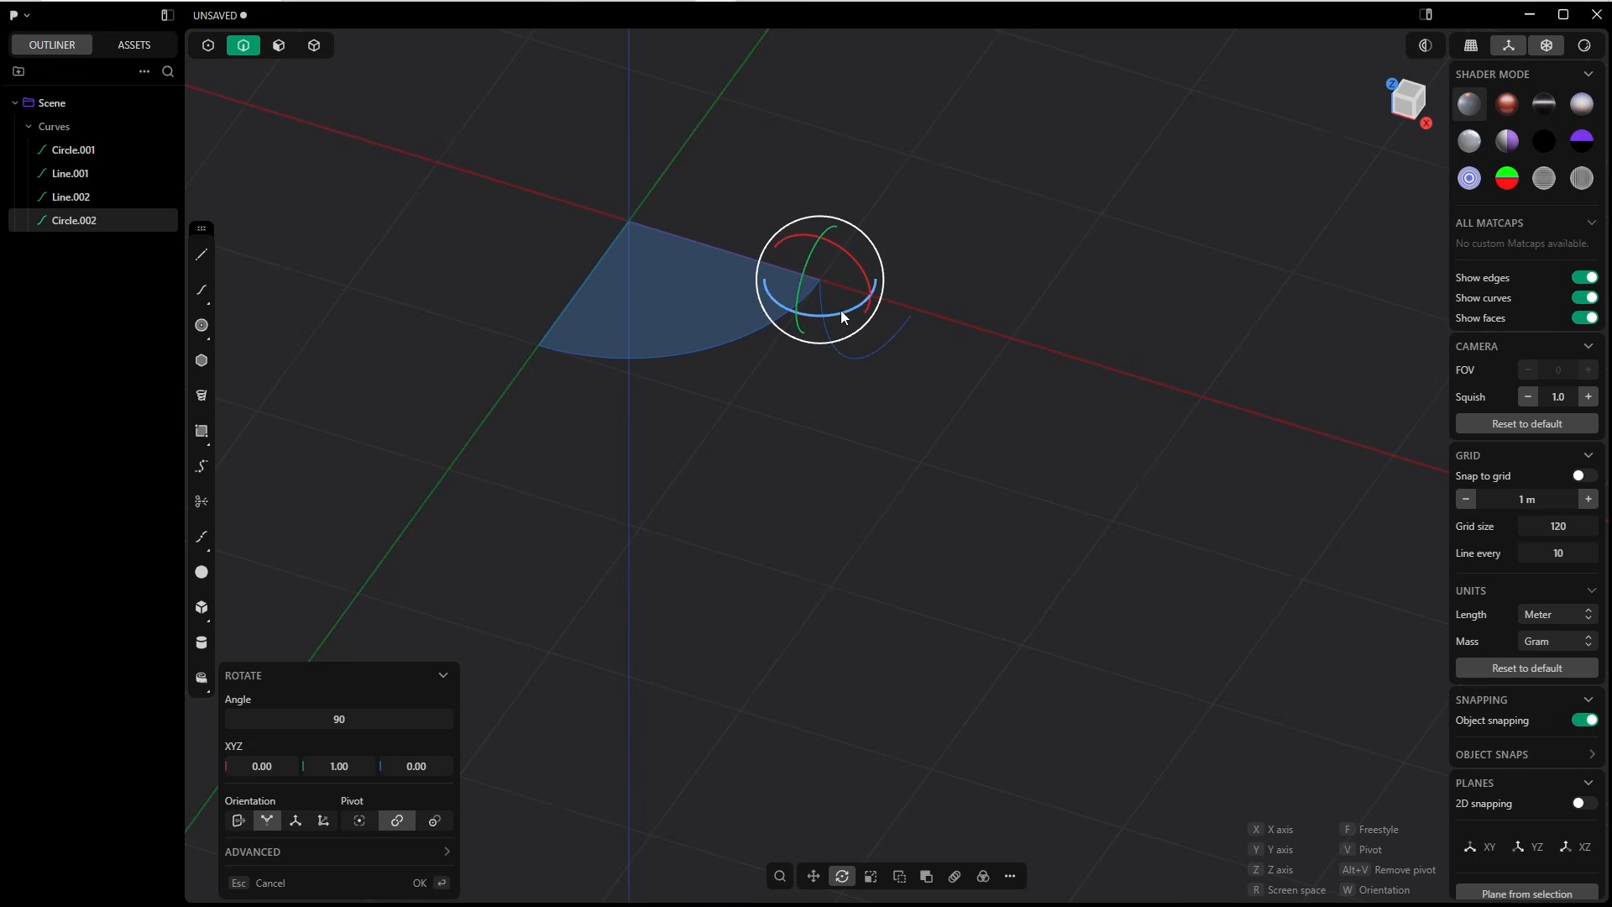
click(849, 310)
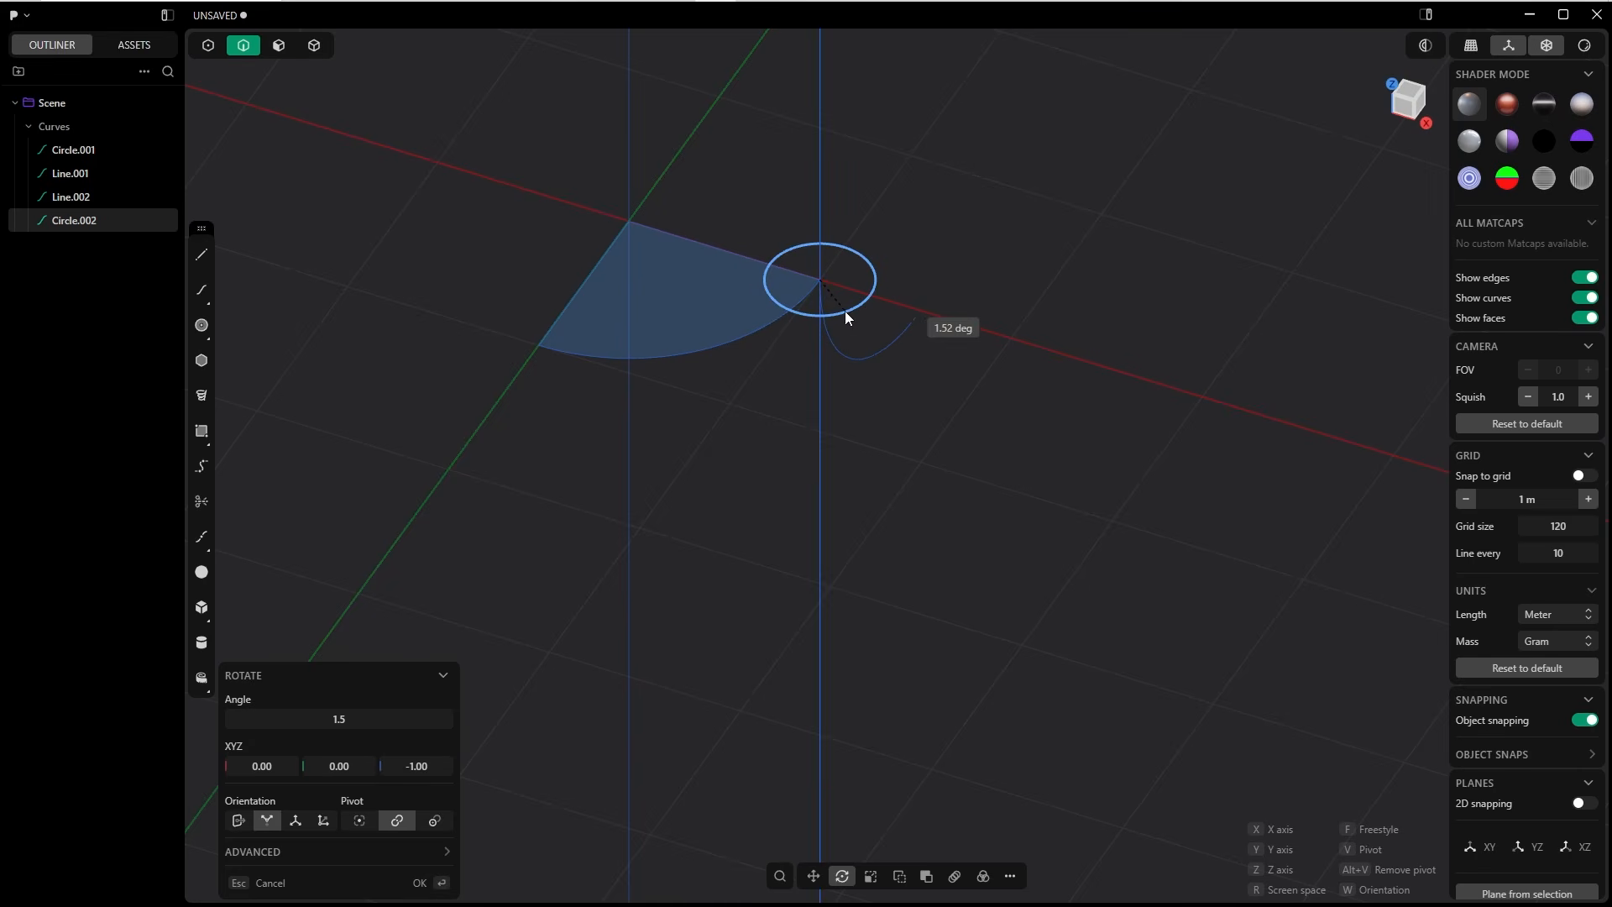
drag(836, 312, 770, 295)
key(Return)
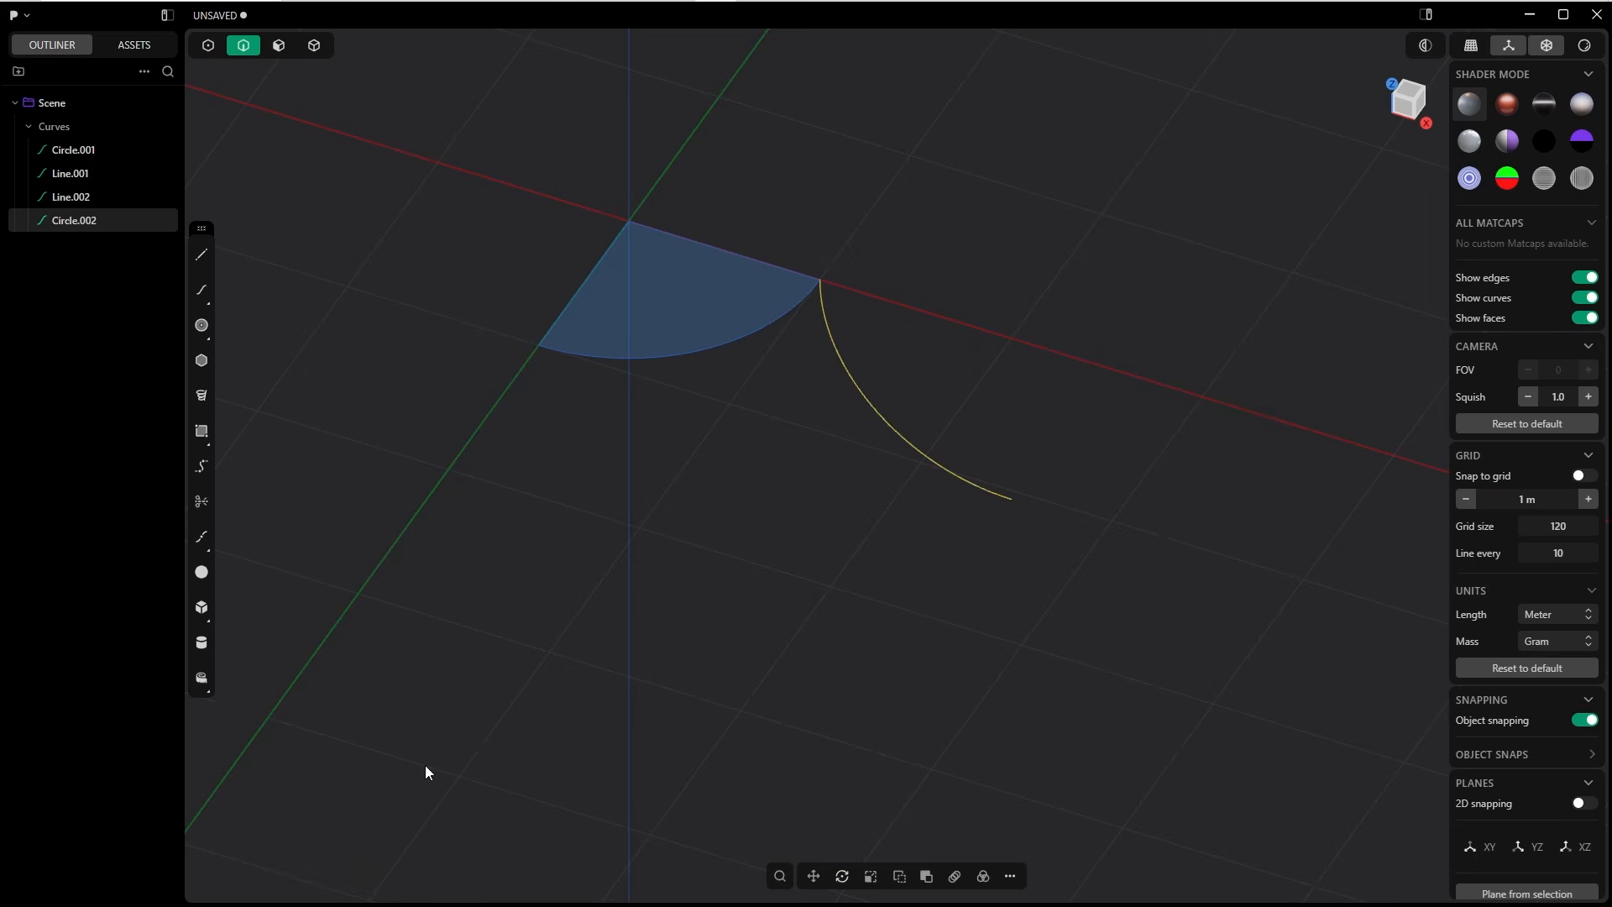
Step: Scale the upright arc uniformly by 0.5 from its end at the sector's corner
middle_drag(862, 344, 930, 367)
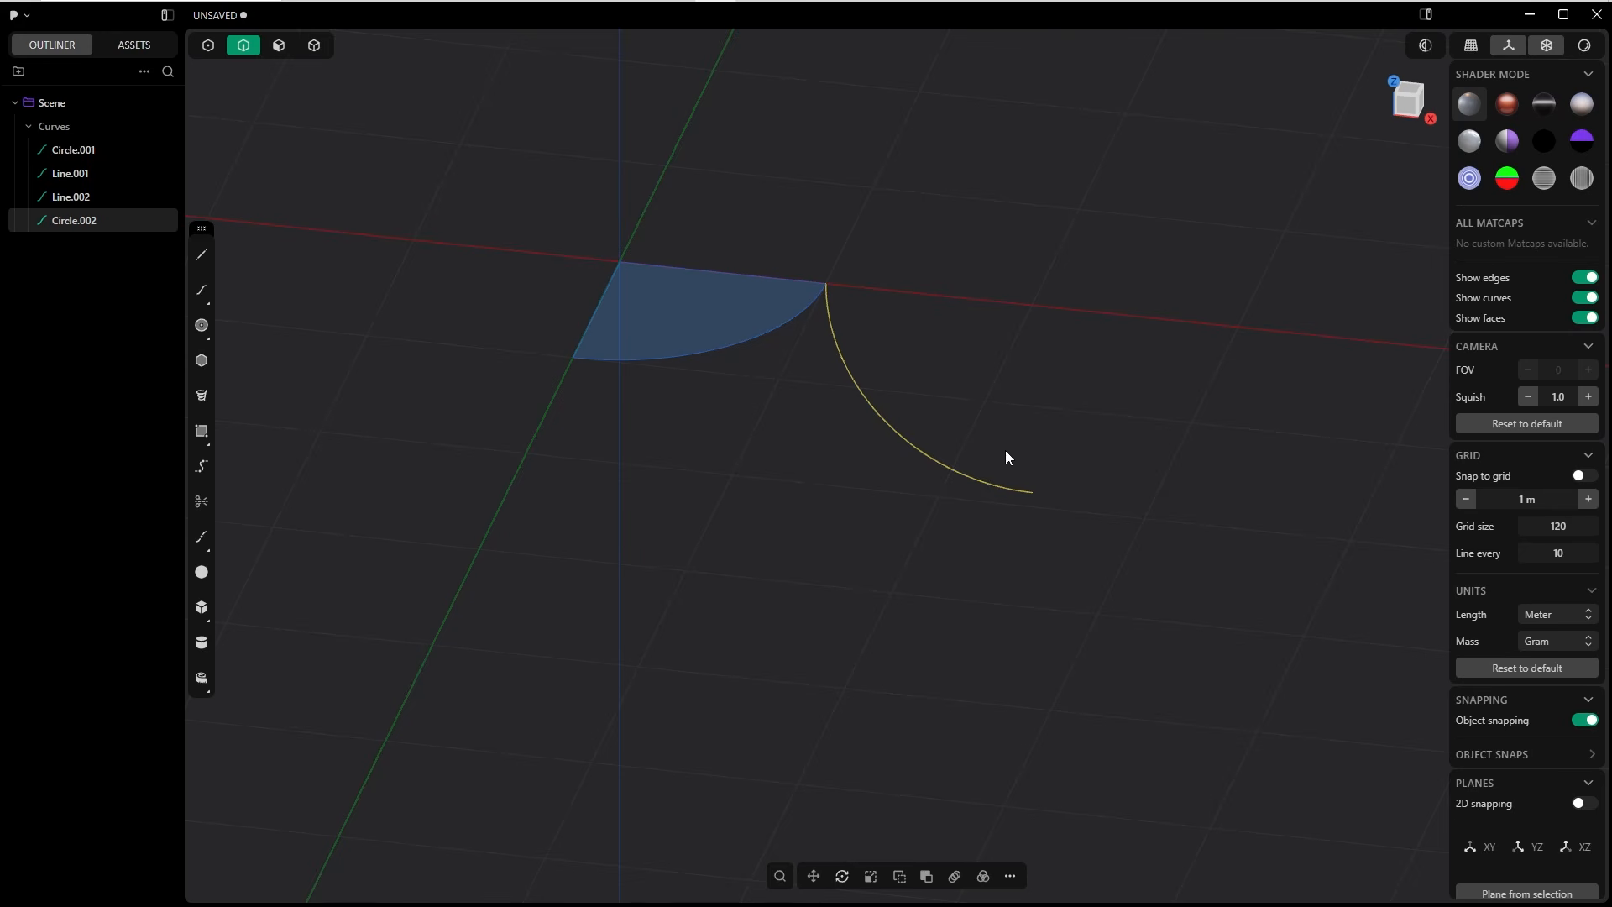
text(s)
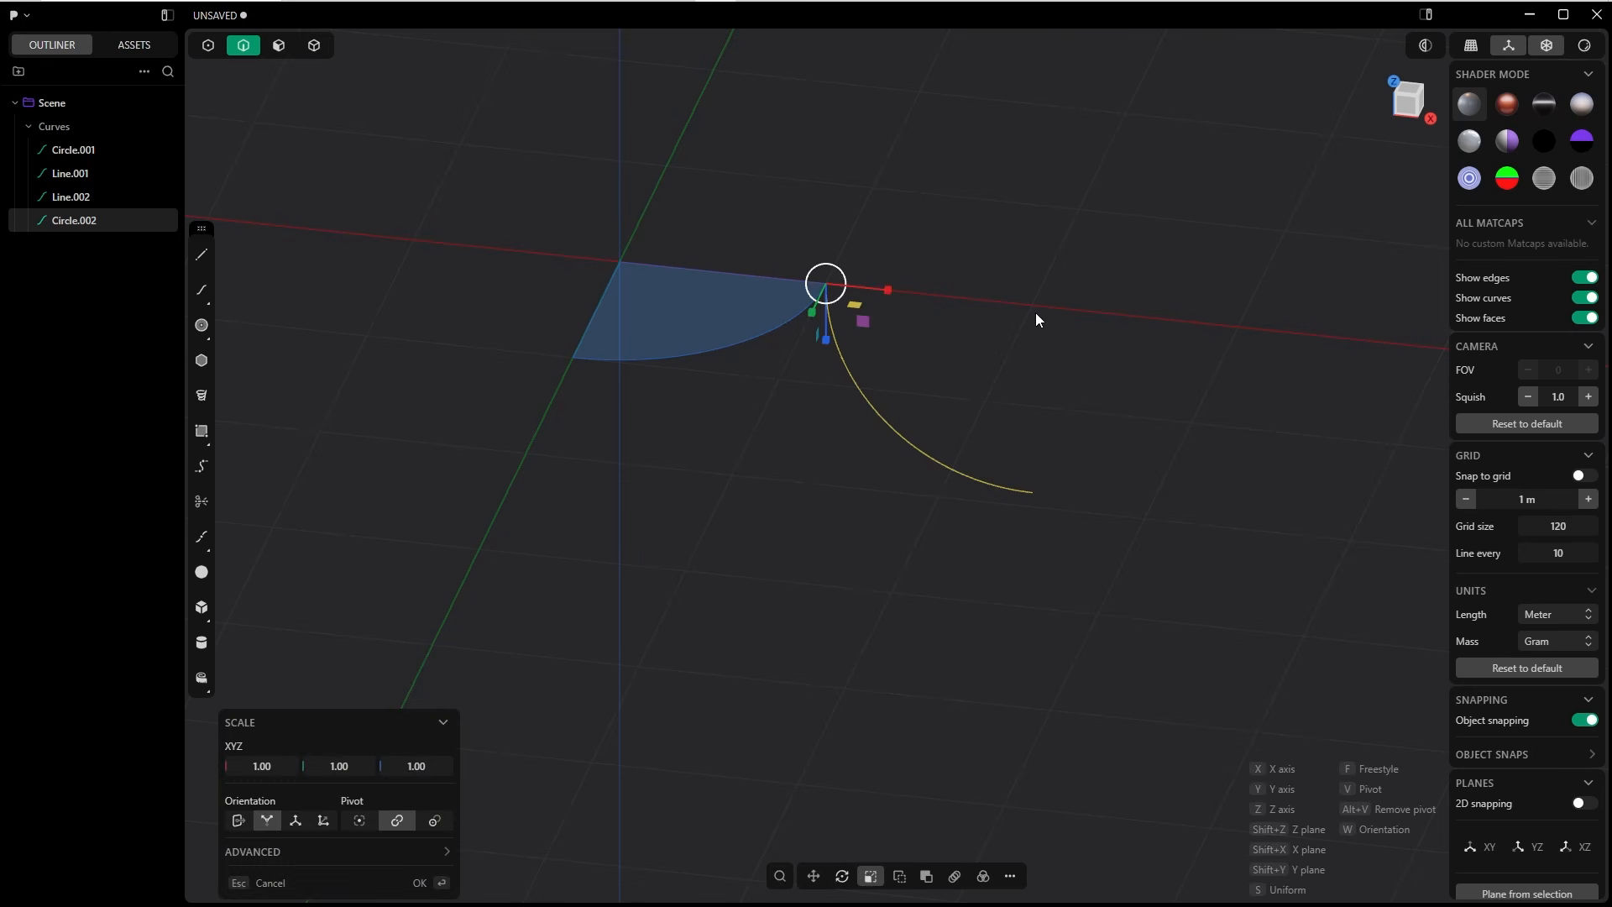
text(0.5)
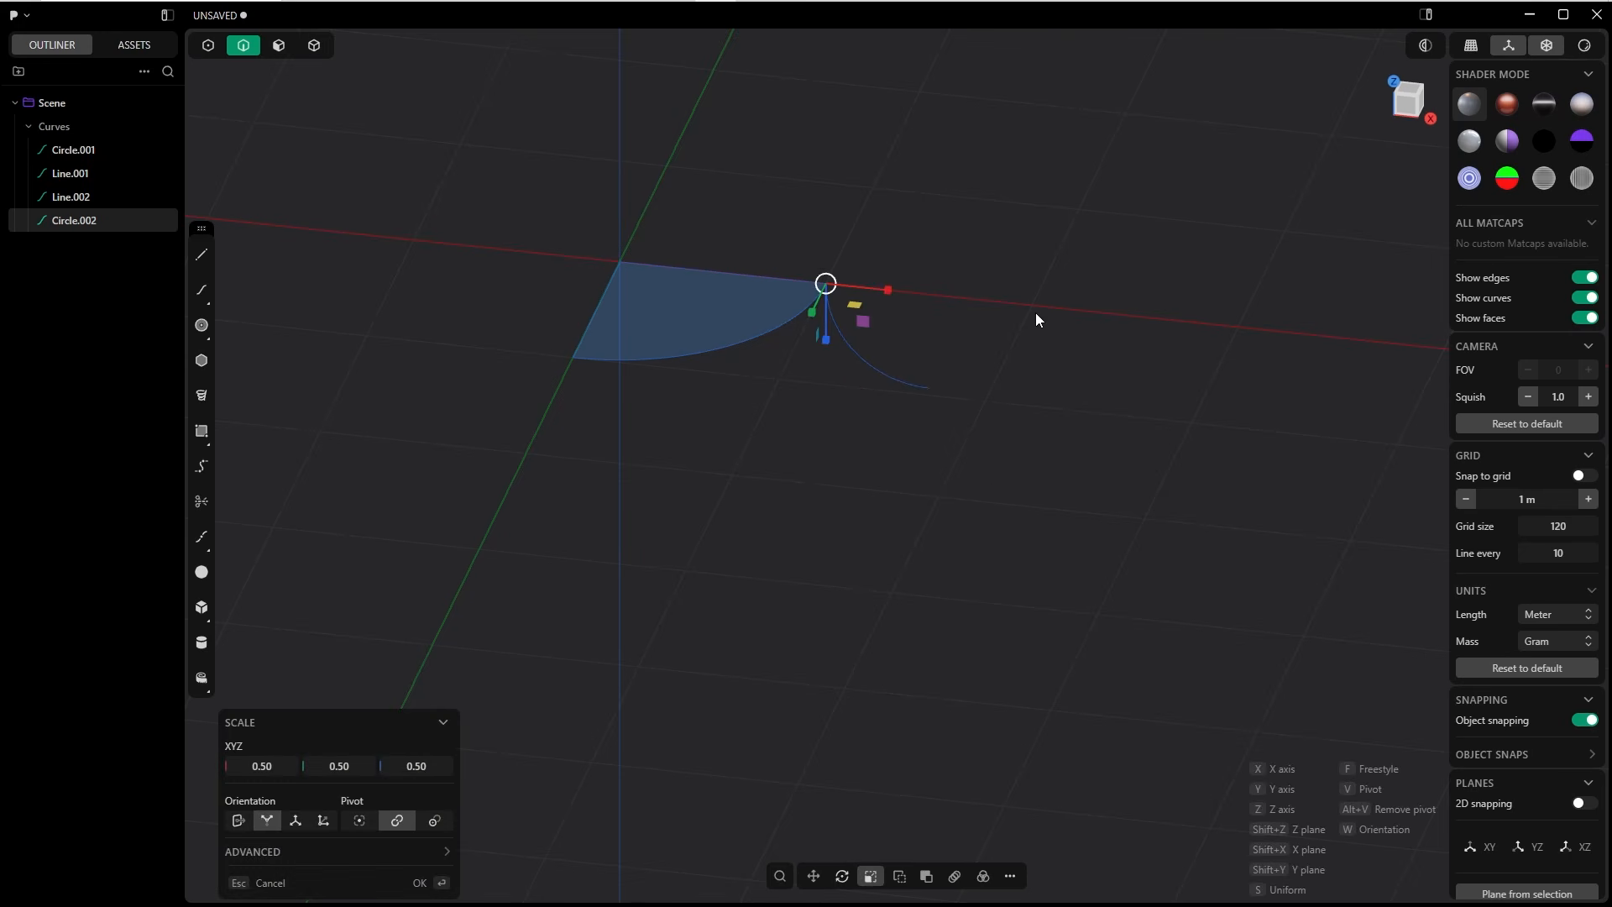
click(419, 882)
Step: Duplicate the upright arc in place and rotate the copy about the origin onto the sector's other corner on the Y axis
key(grave)
shift+middle_drag(852, 268, 818, 183)
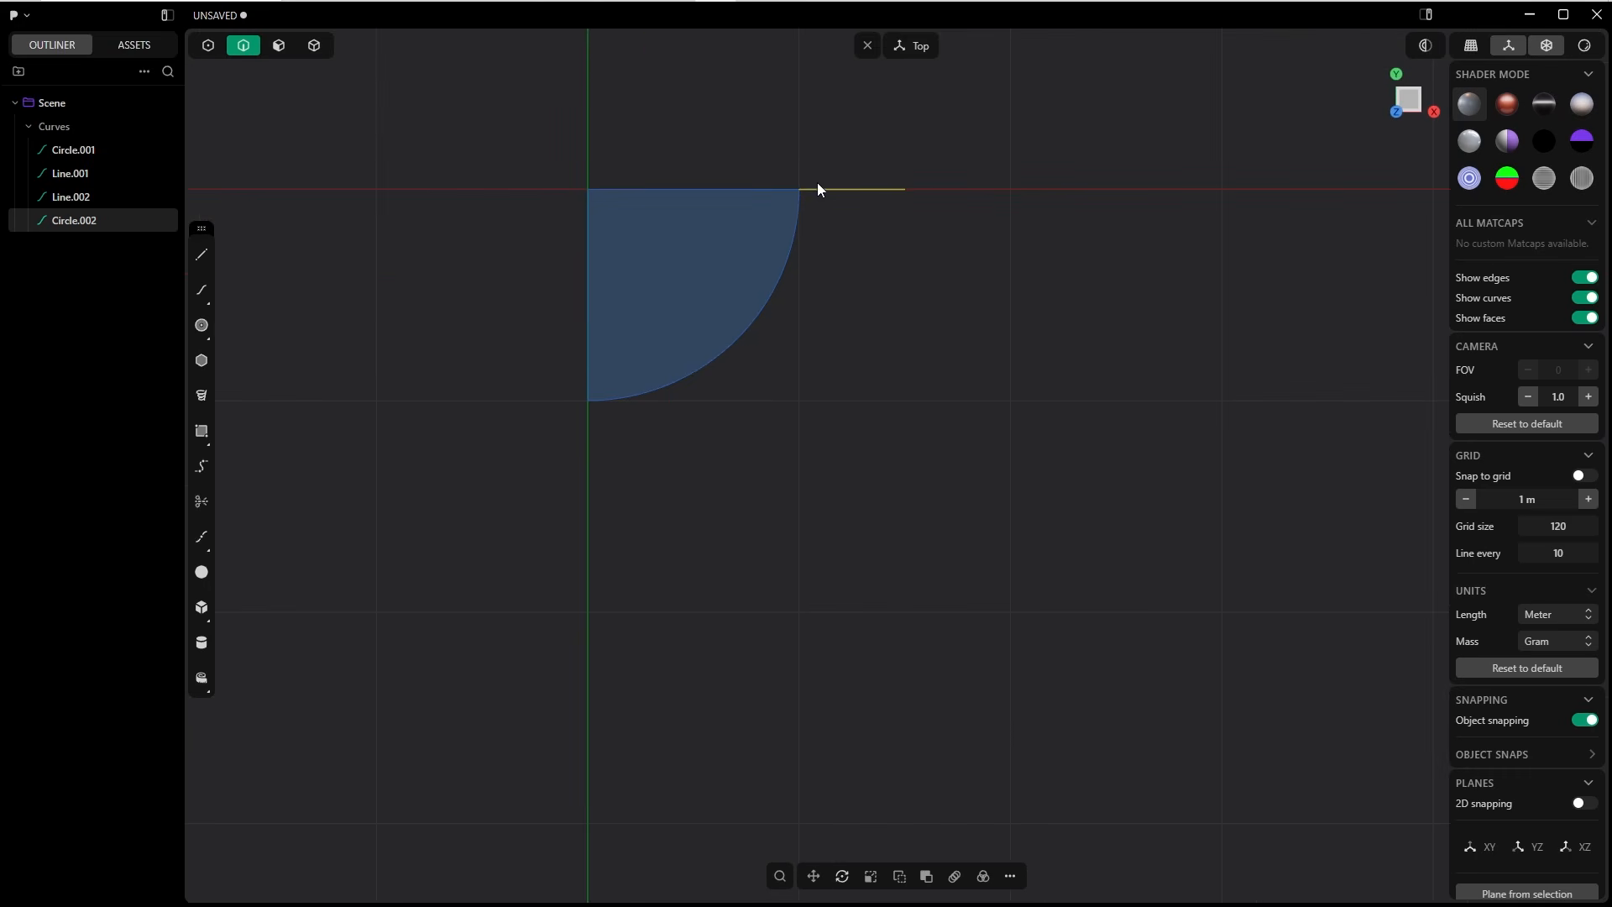
key(ctrl+d)
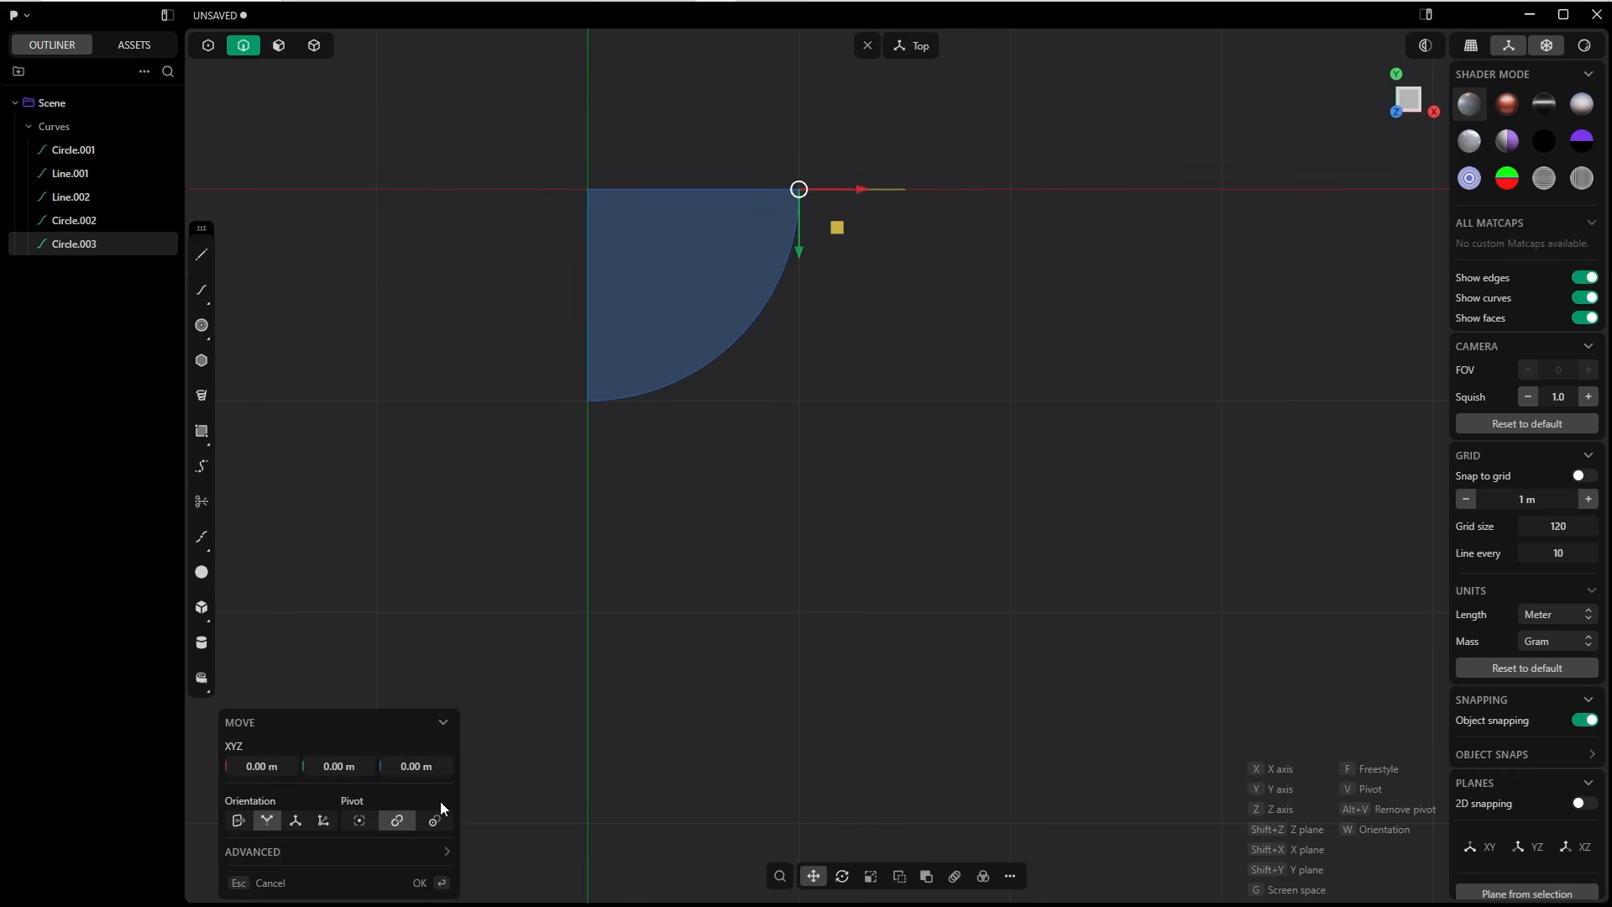
click(420, 883)
key(r)
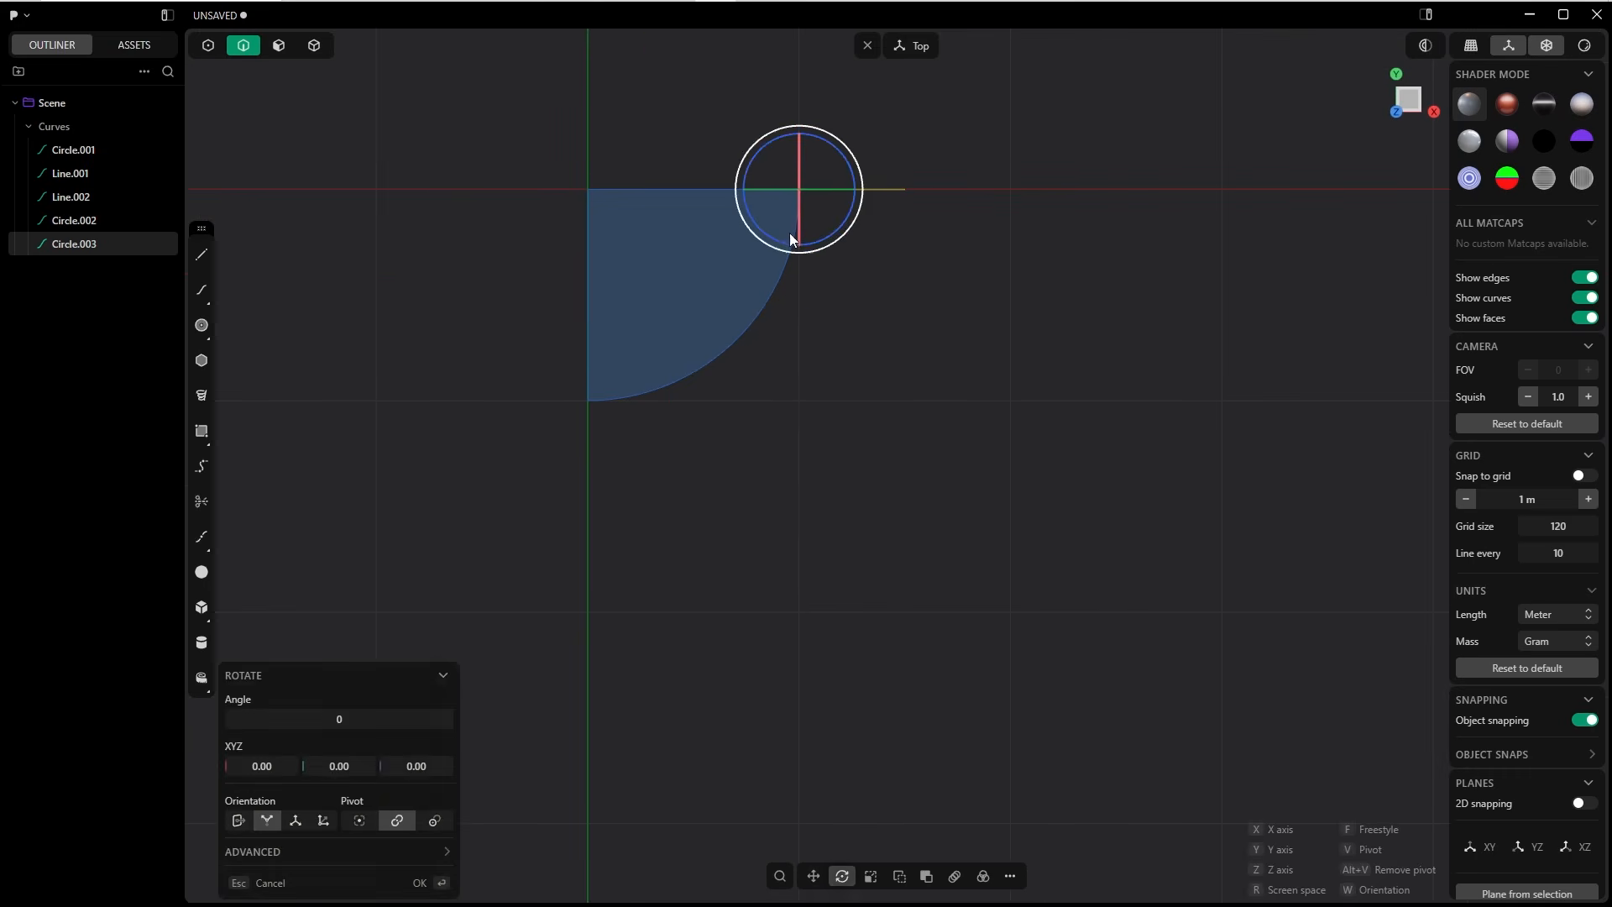
key(v)
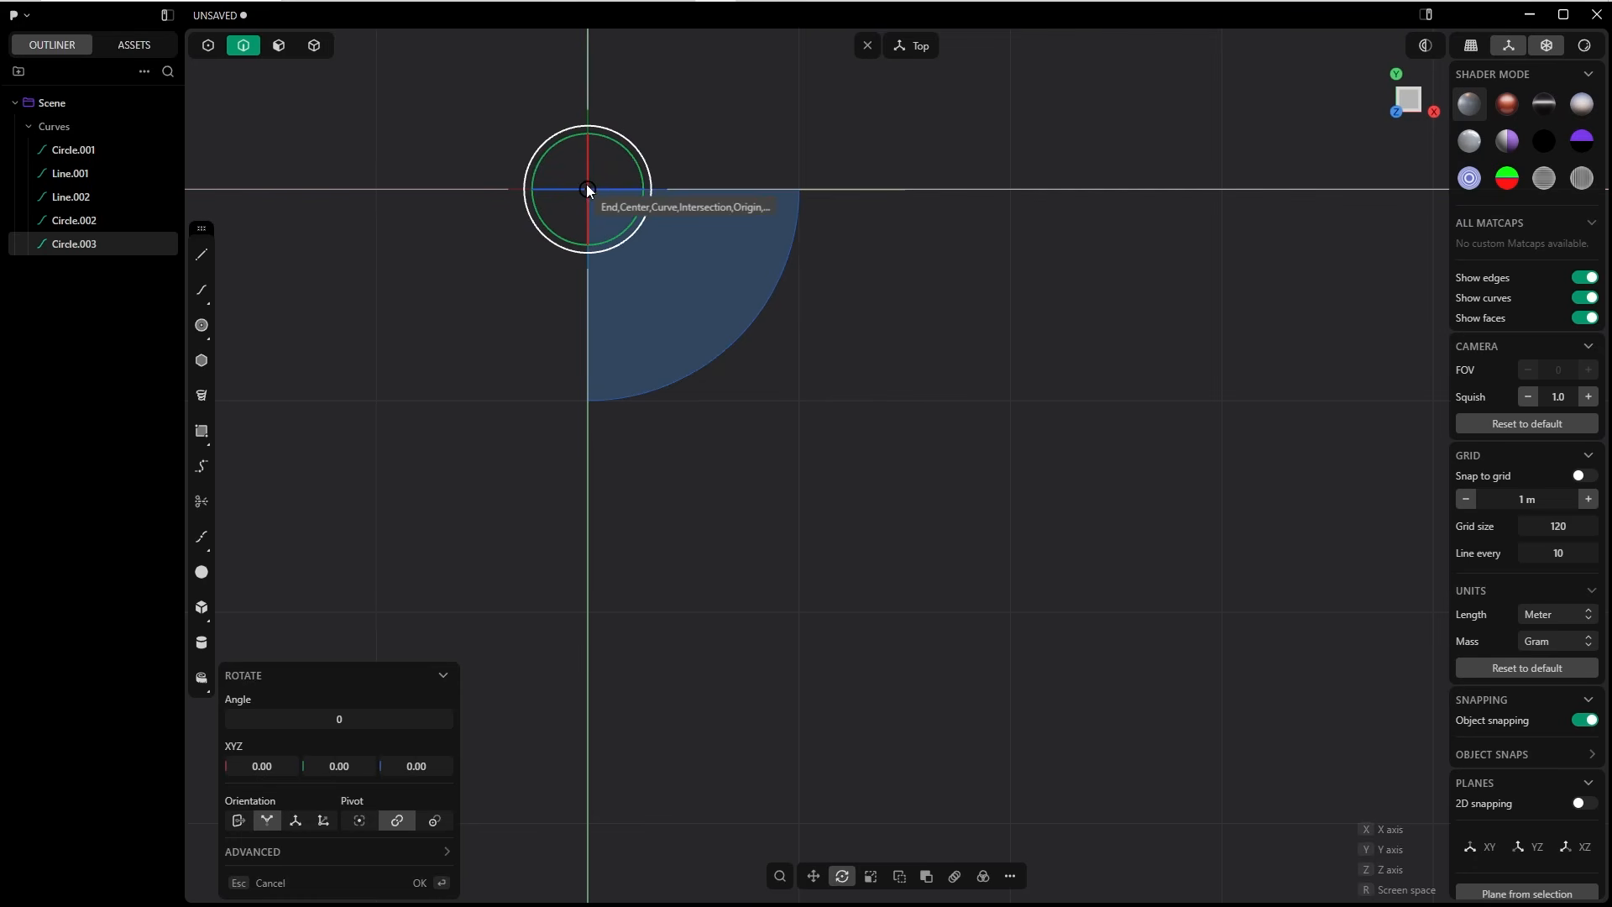
click(589, 188)
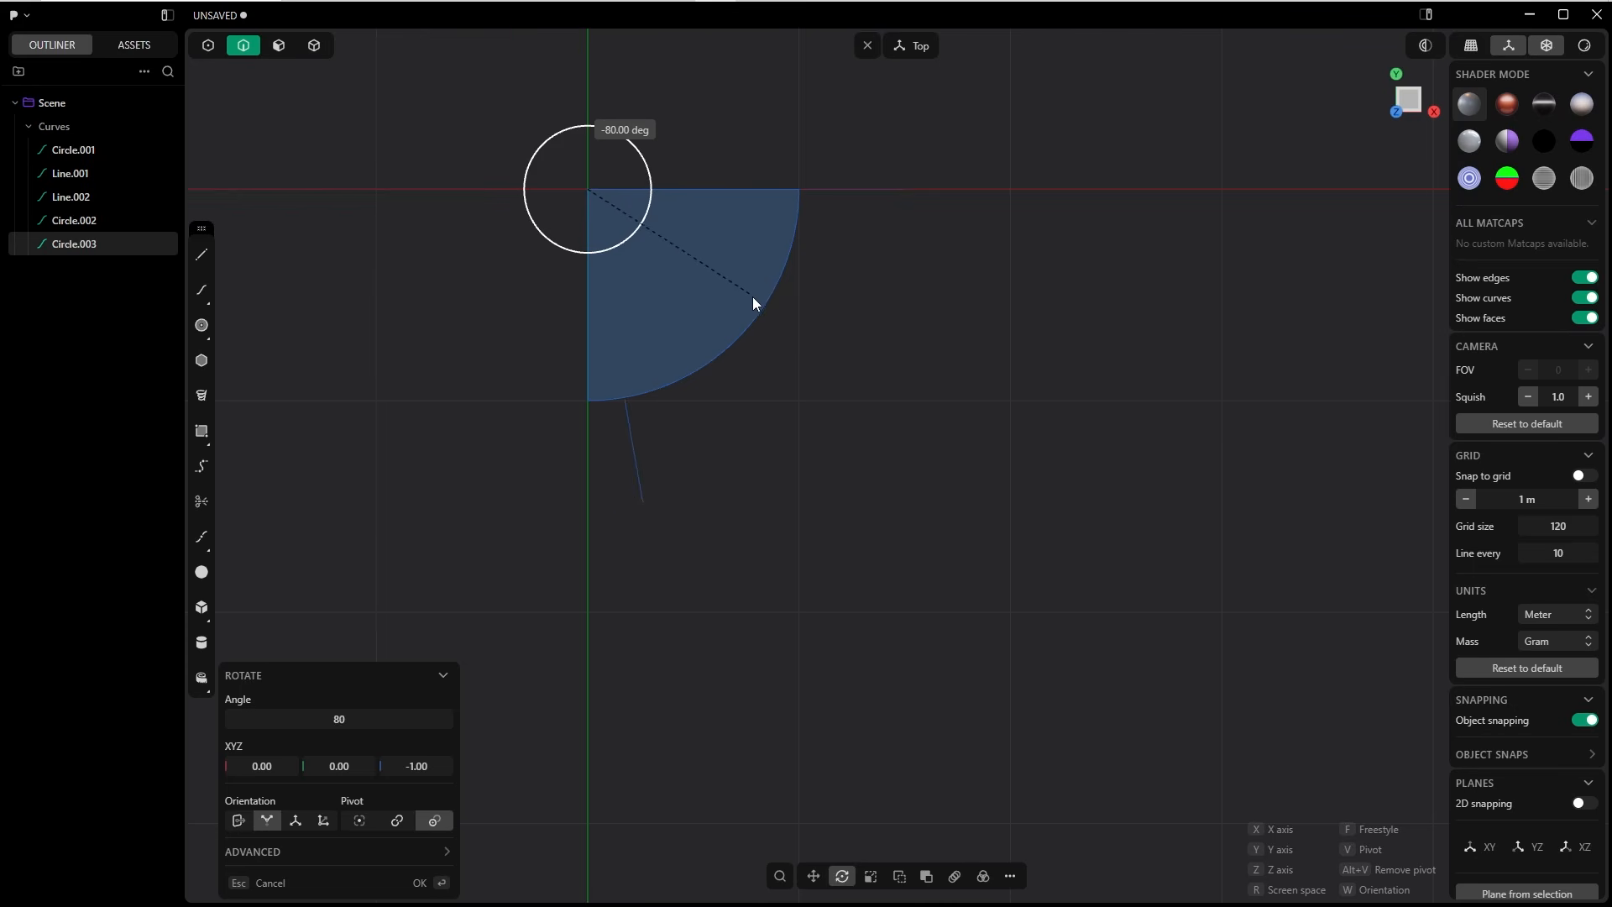
click(738, 339)
click(424, 882)
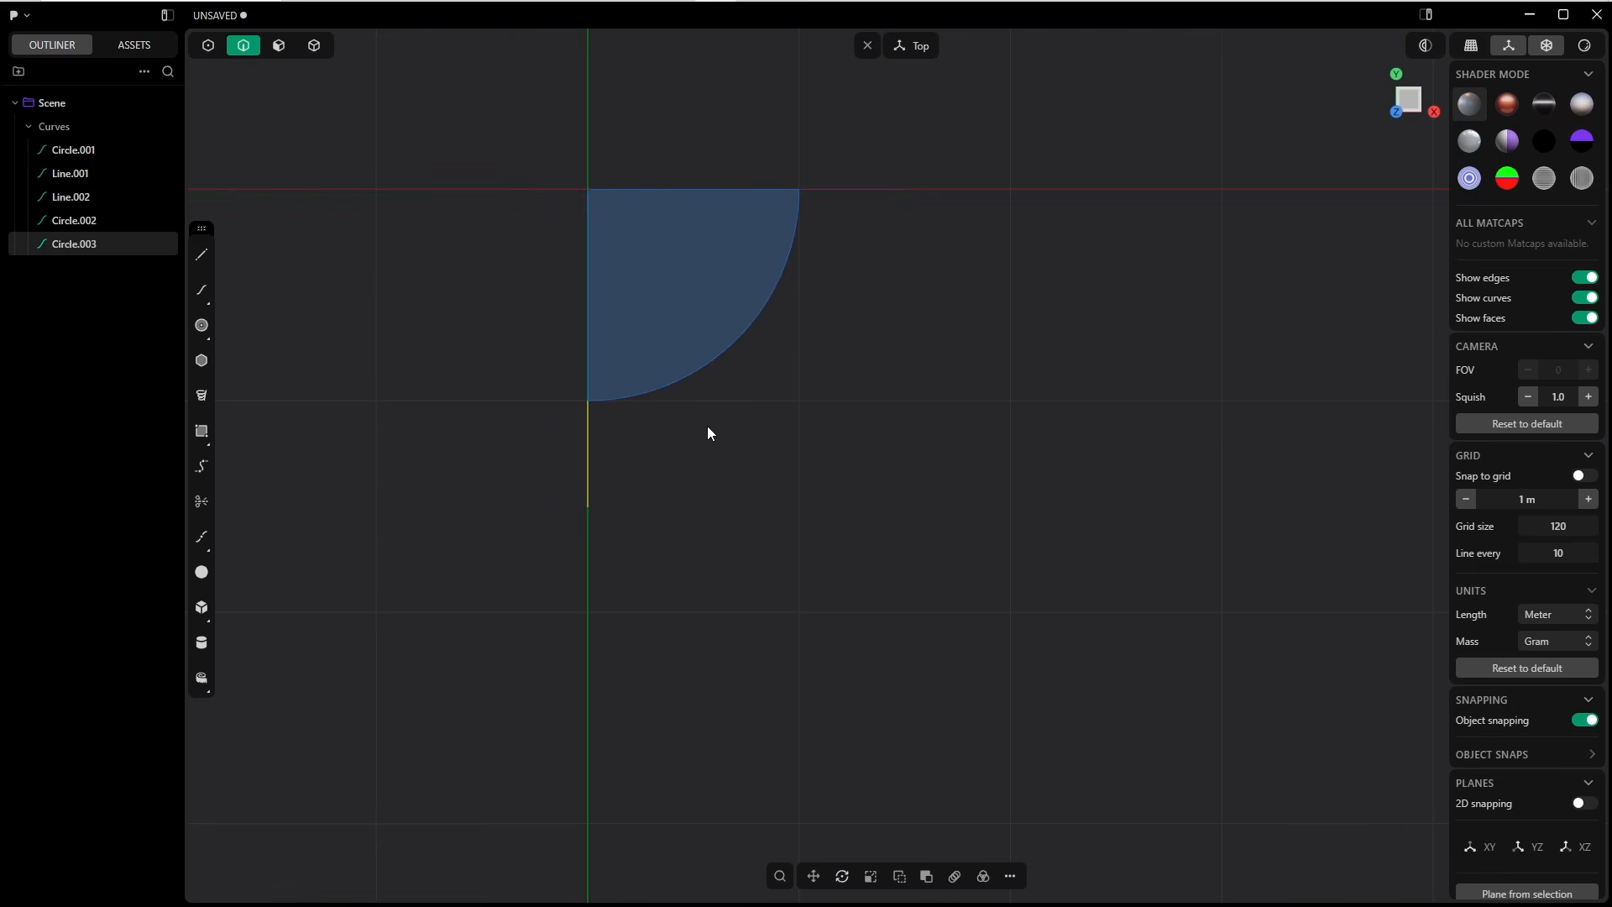
Step: Duplicate the quarter-circle sector's arc and two lines and move the copy aside along the X axis, clear of the original
middle_drag(707, 426, 748, 415)
drag(751, 414, 608, 244)
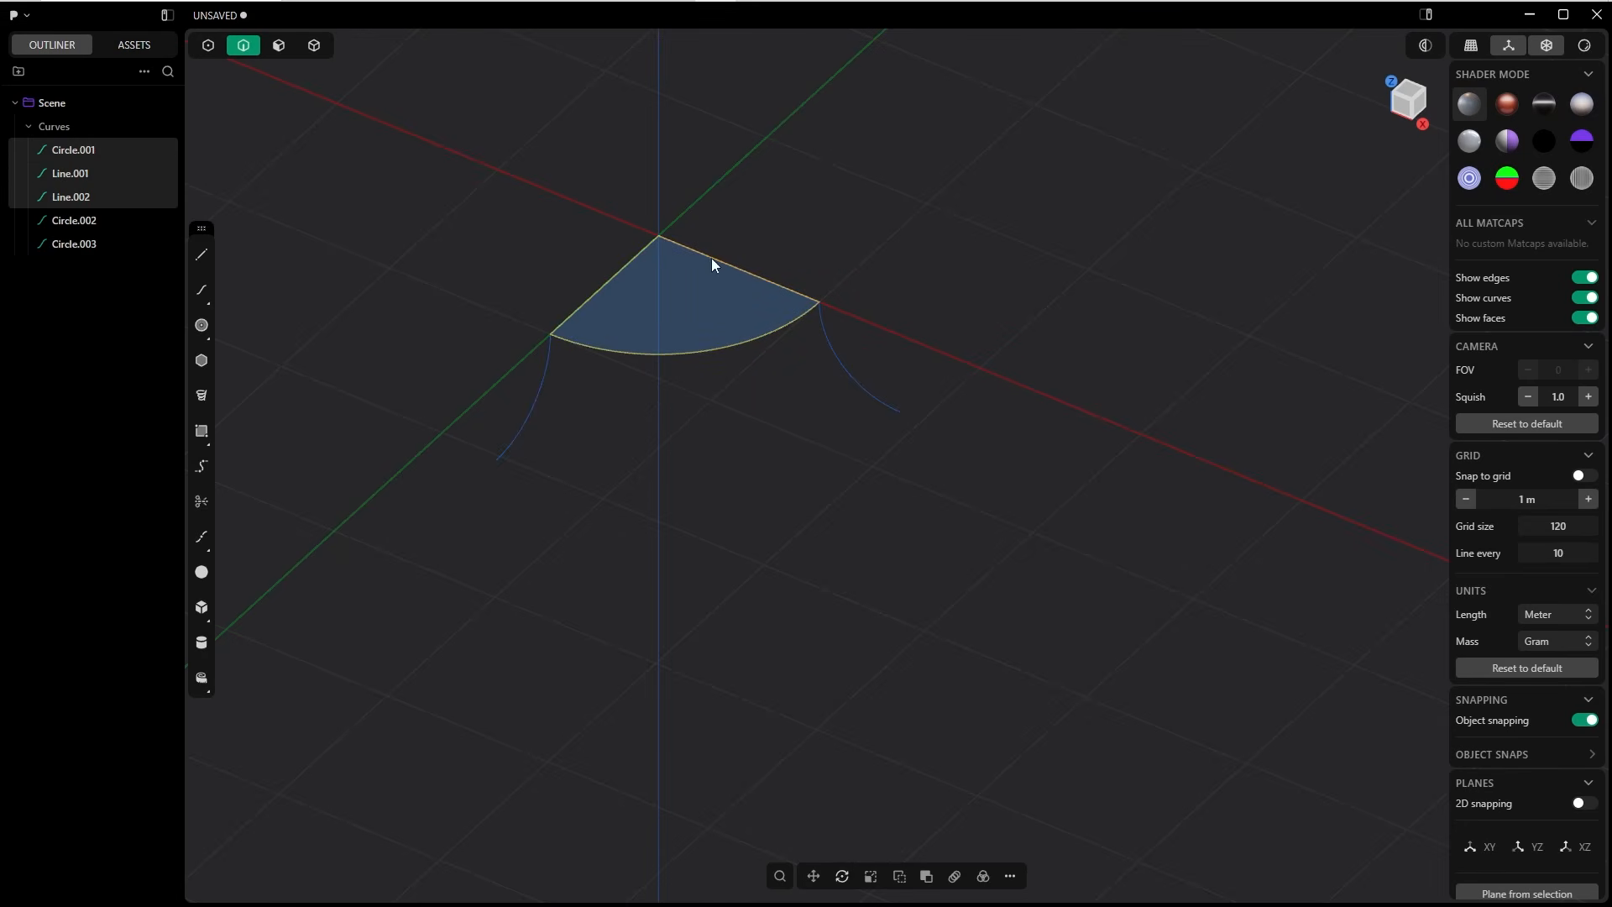
shift+middle_drag(685, 274, 622, 266)
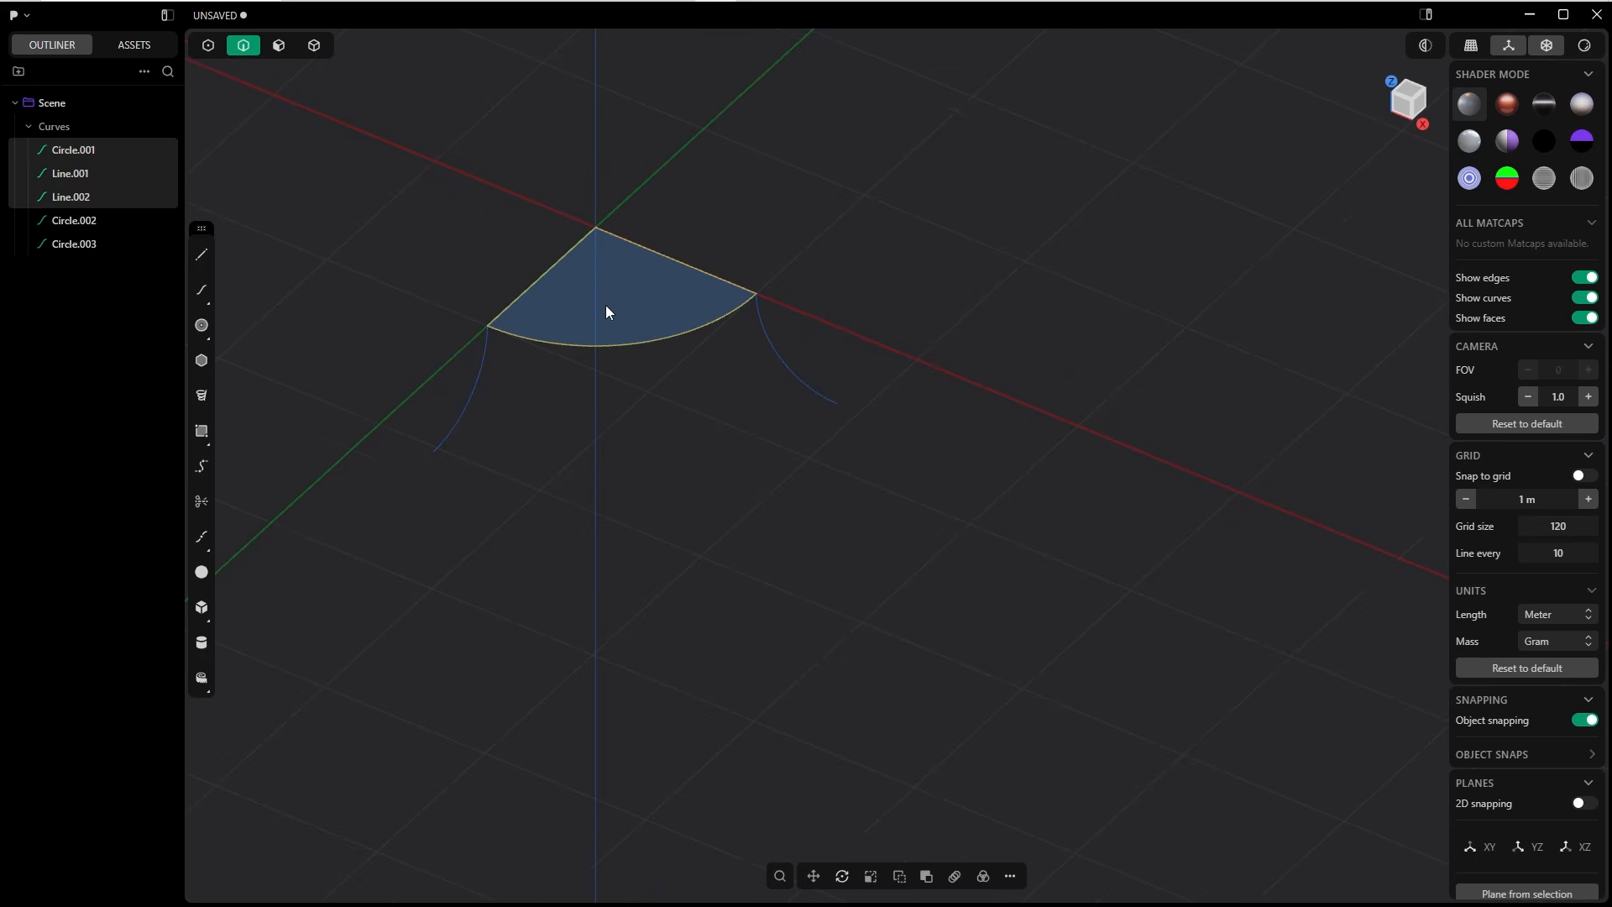
key(ctrl+d)
drag(658, 300, 1046, 533)
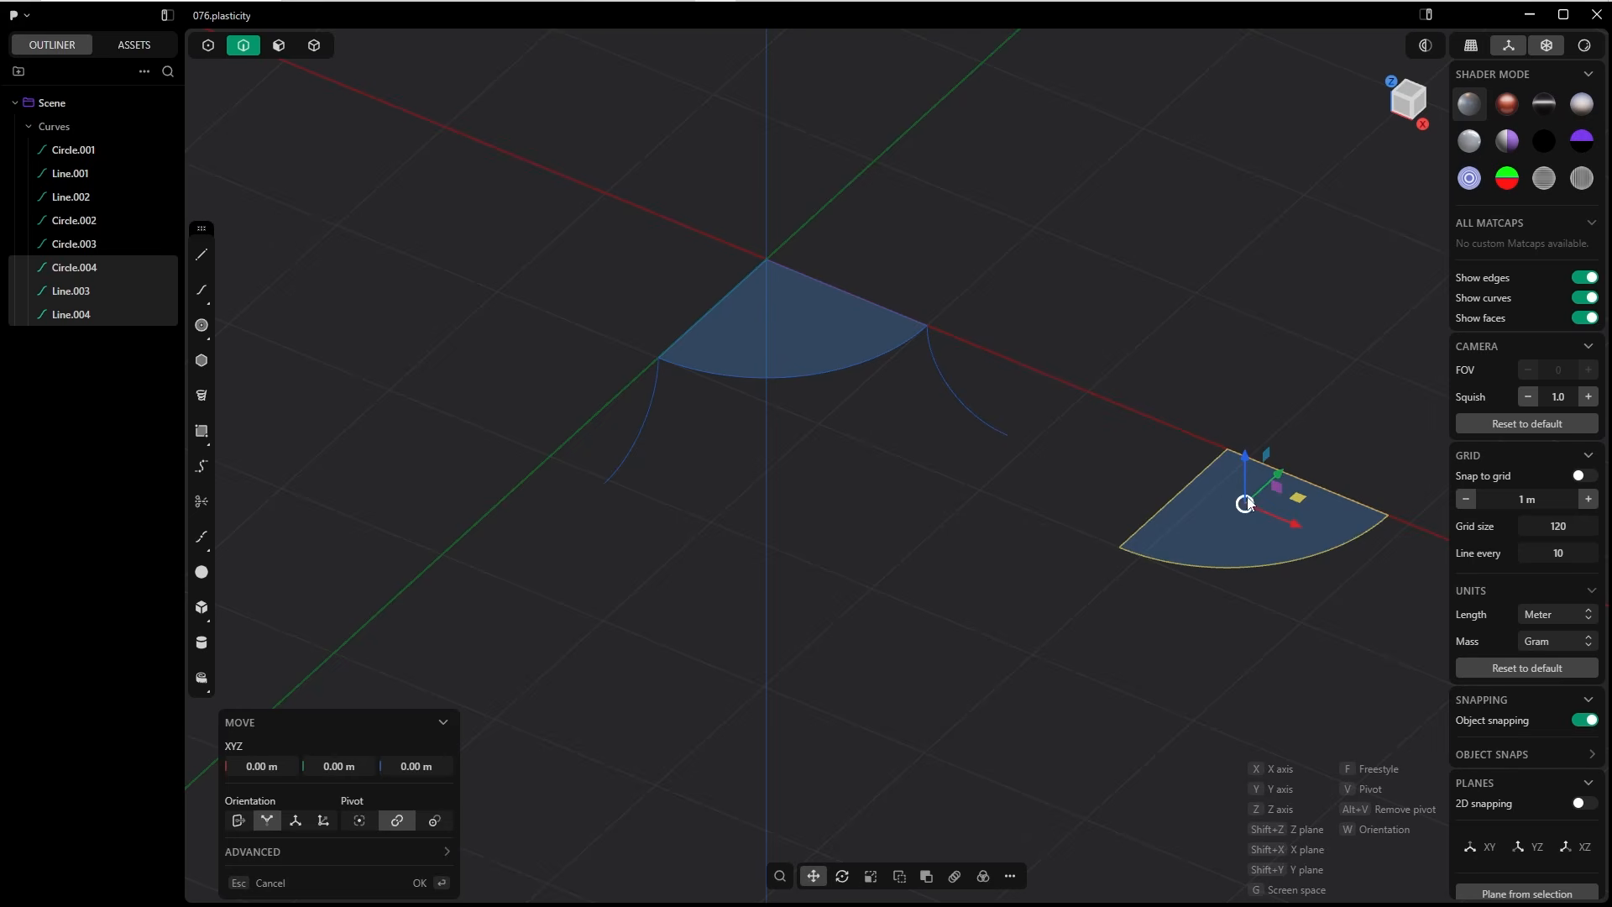
Step: Using its Y-side corner as the pivot, move the sector copy so that corner snaps to the lower end of the X-side upright arc
key(v)
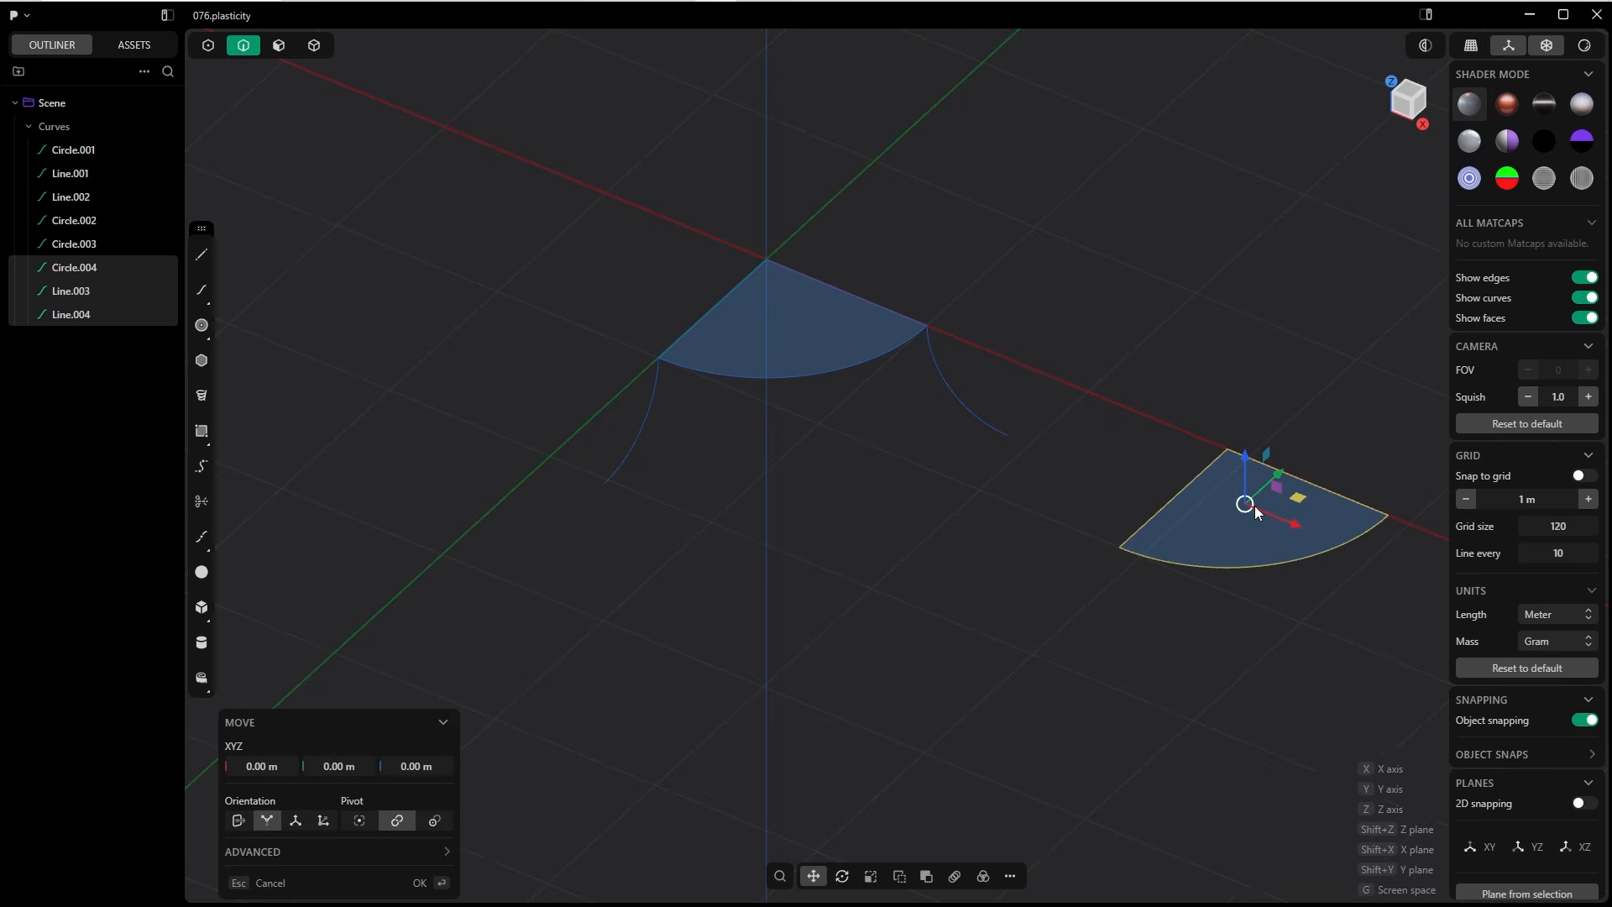
click(1125, 556)
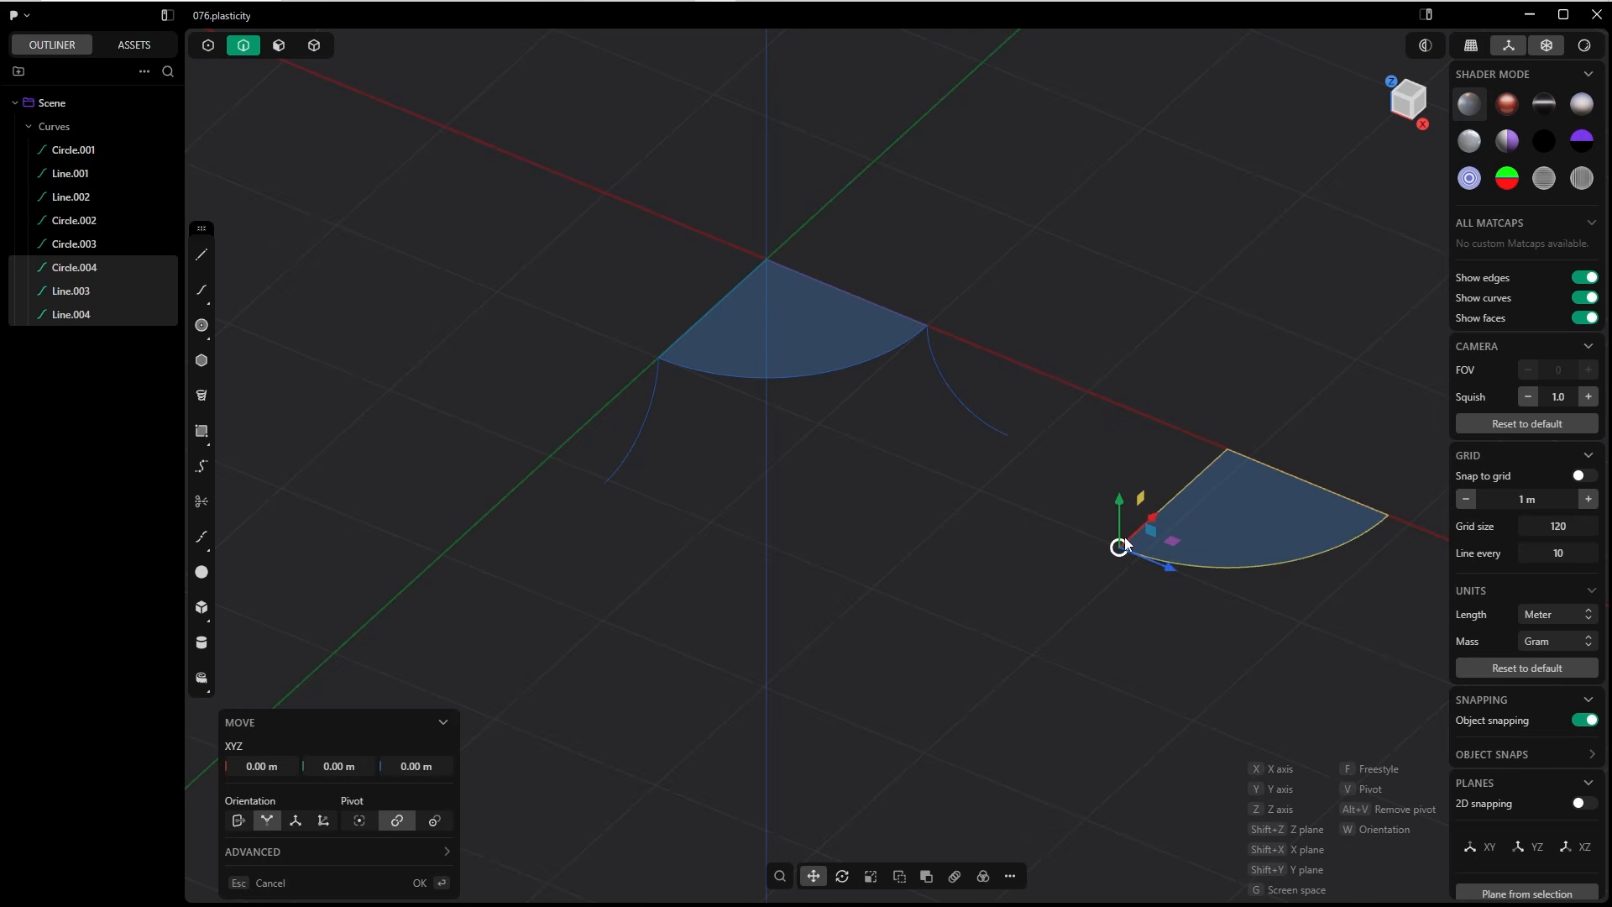
middle_drag(1103, 543, 950, 554)
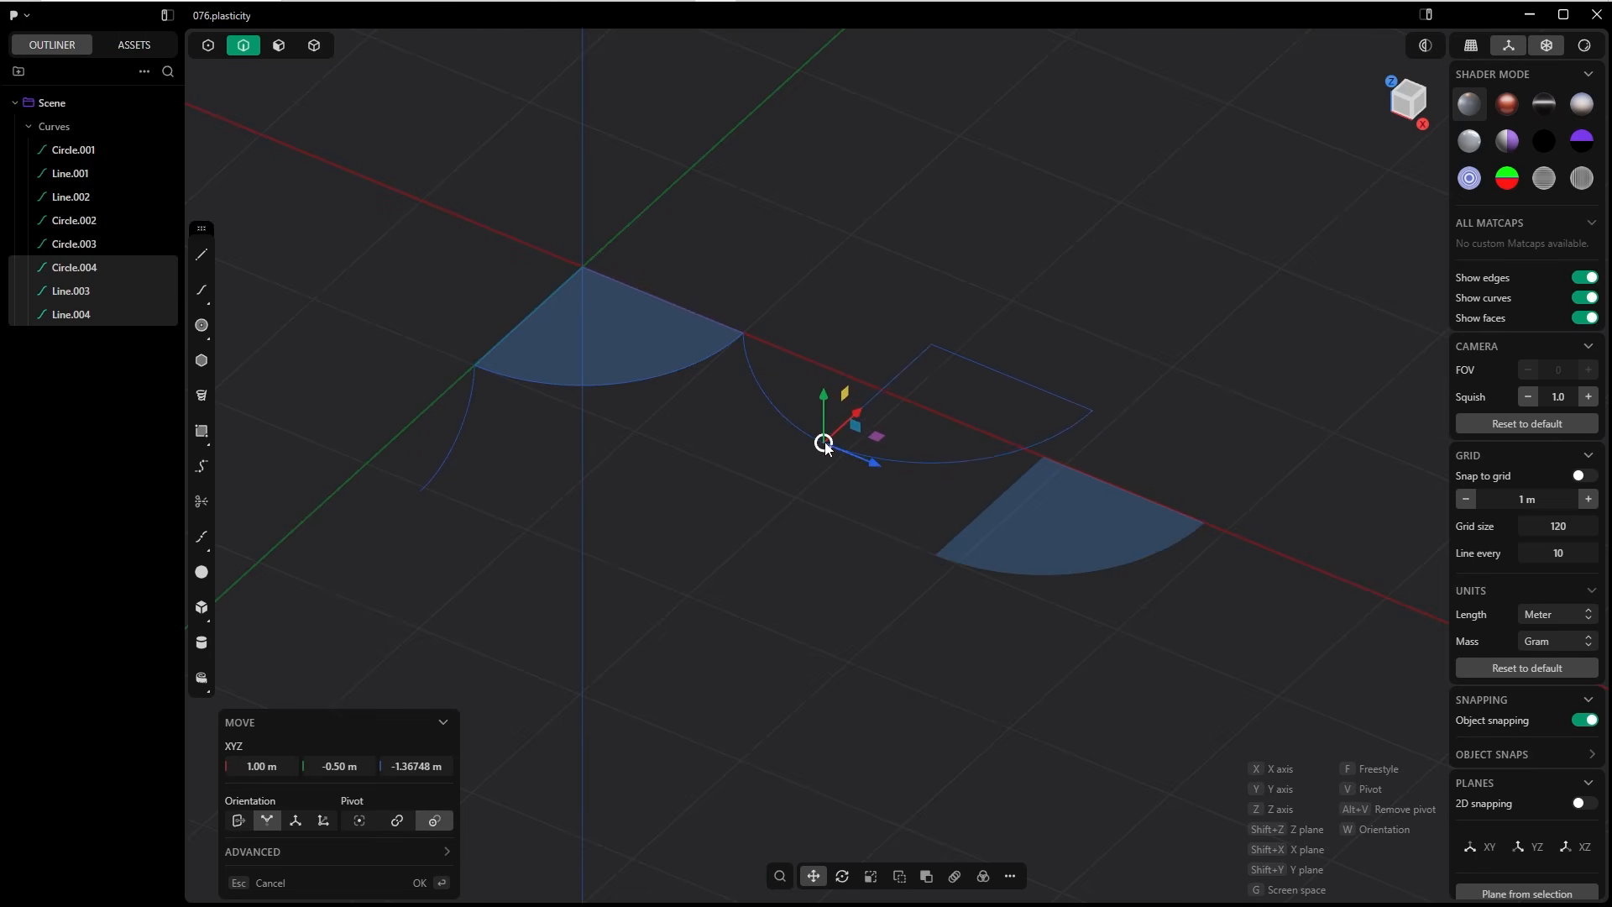
middle_drag(834, 445, 914, 363)
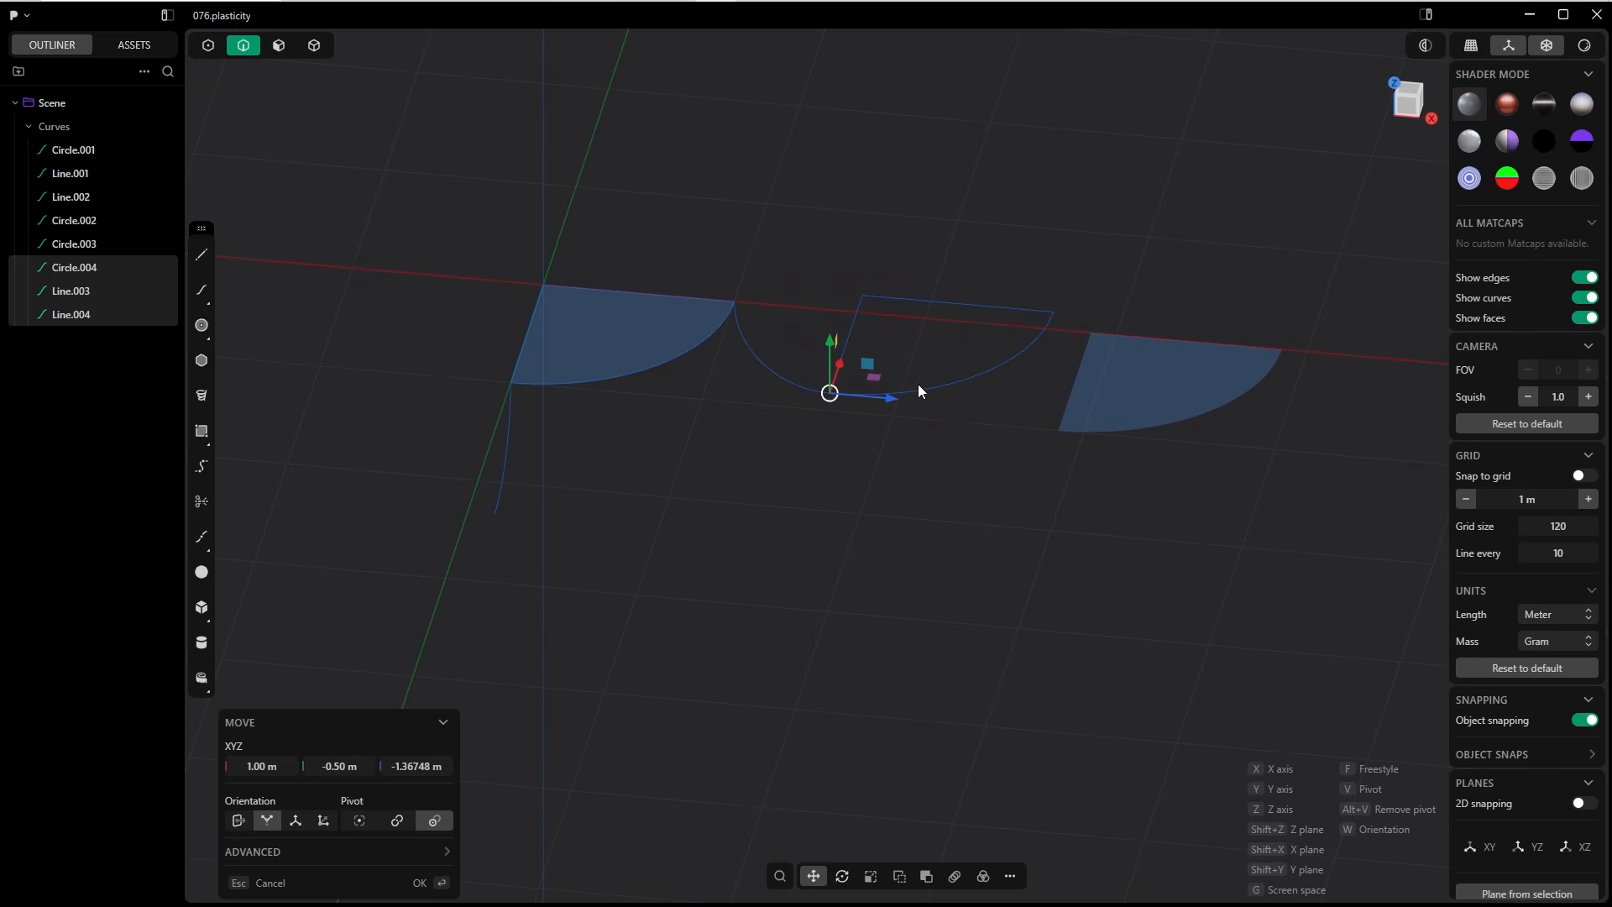
click(932, 392)
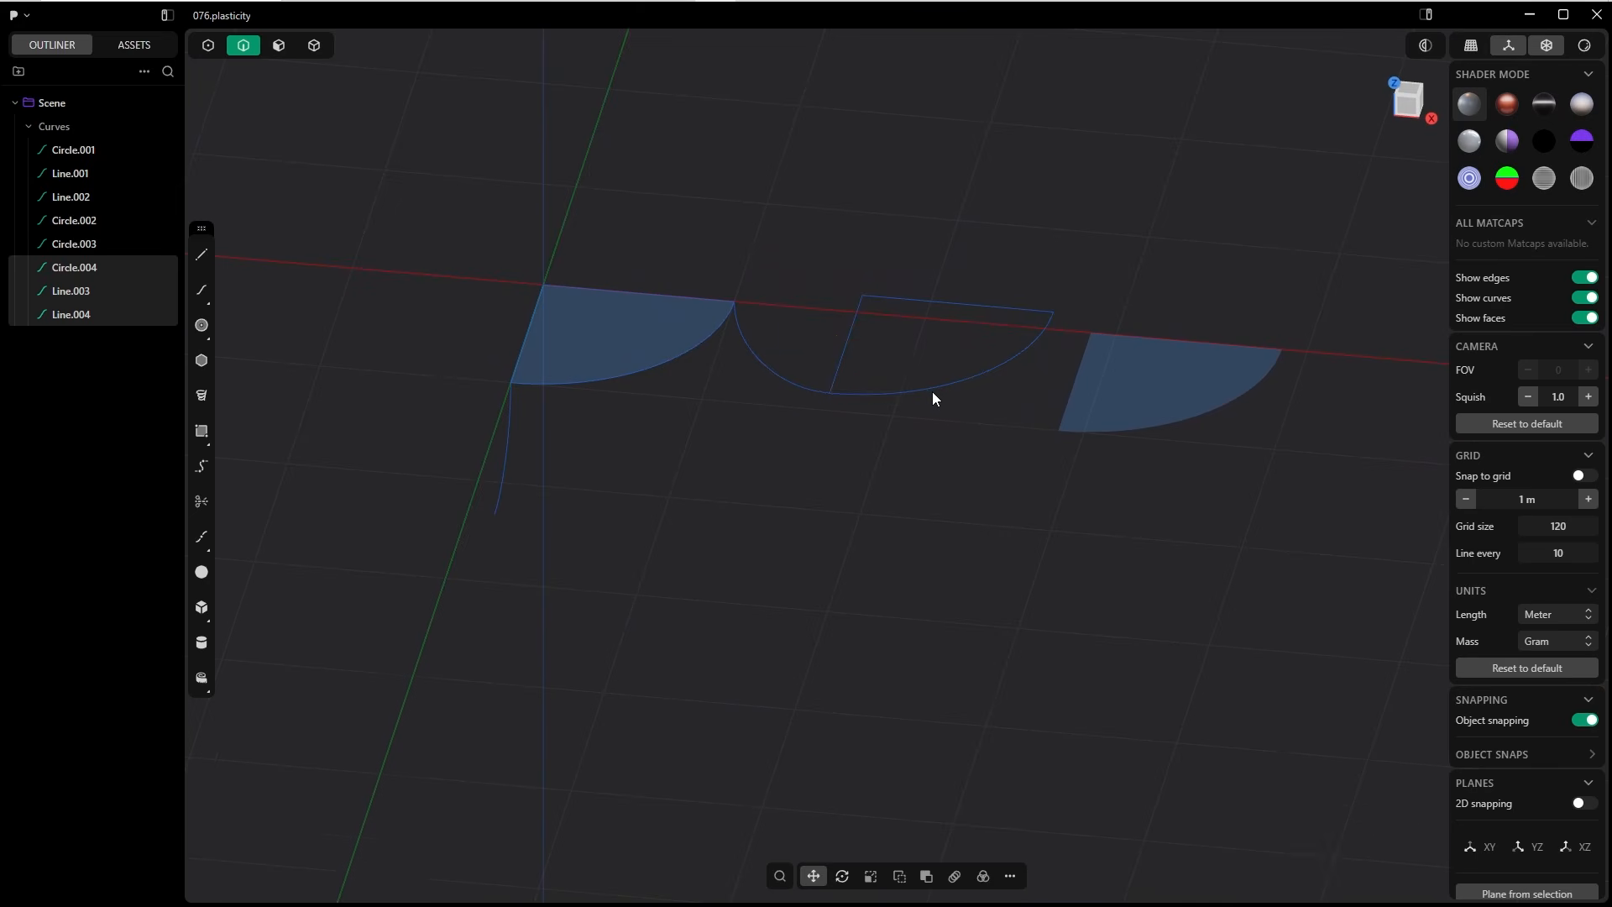
Step: Rotate the sector copy 90 degrees about Y and then 90 degrees about negative X, so it stands upright below the arc's end
key(r)
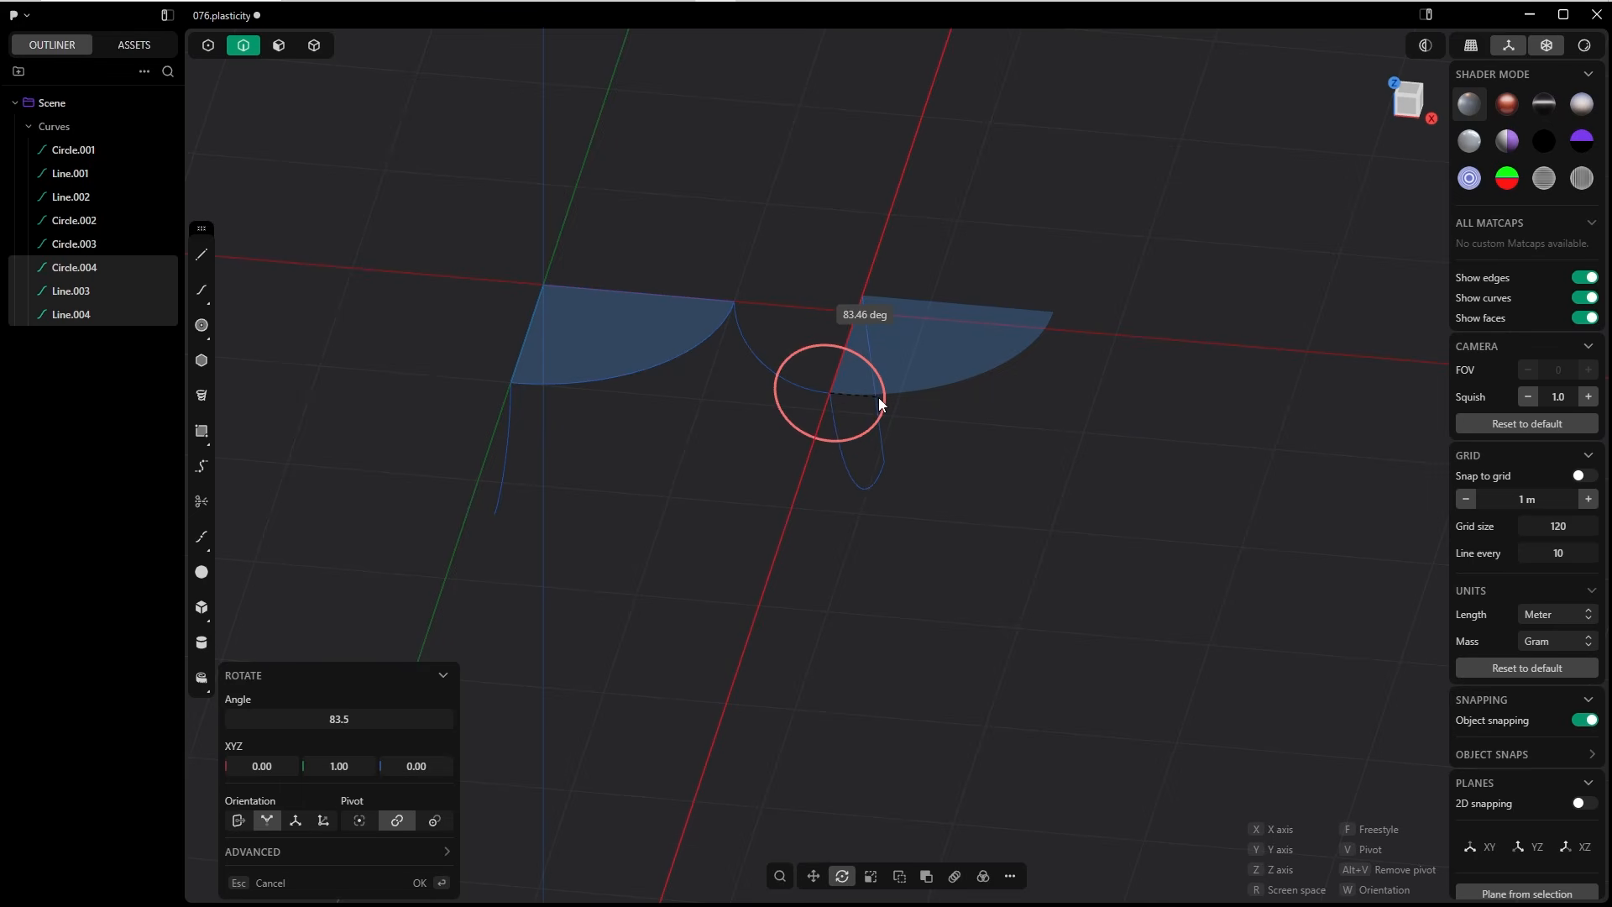
text(90)
click(877, 401)
middle_drag(870, 416, 747, 362)
drag(804, 368, 885, 336)
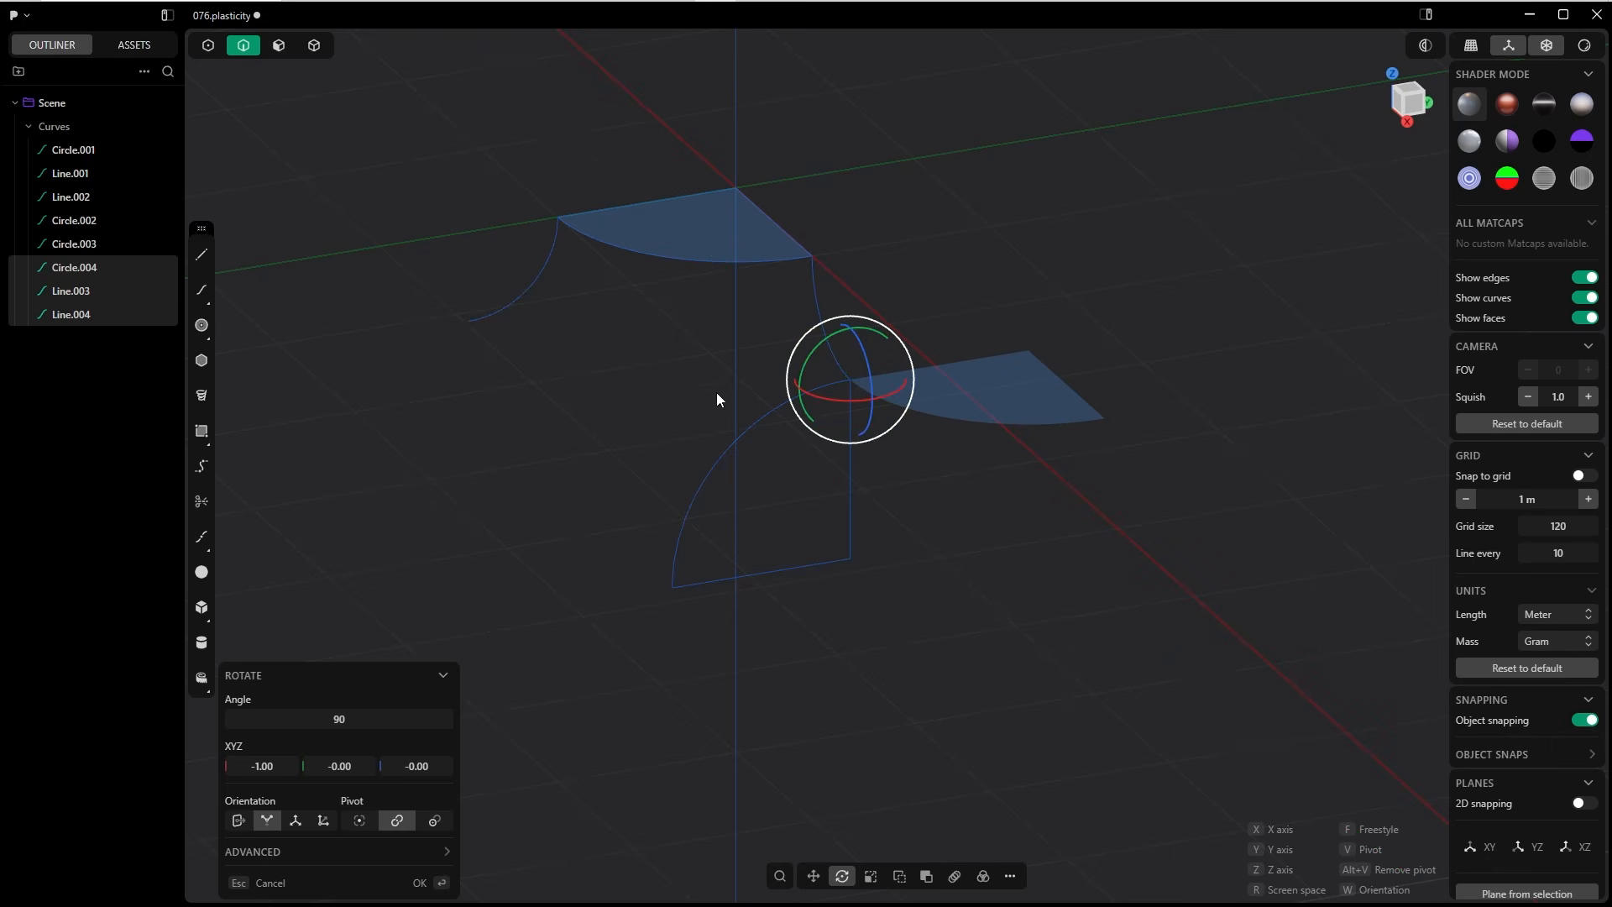
click(423, 882)
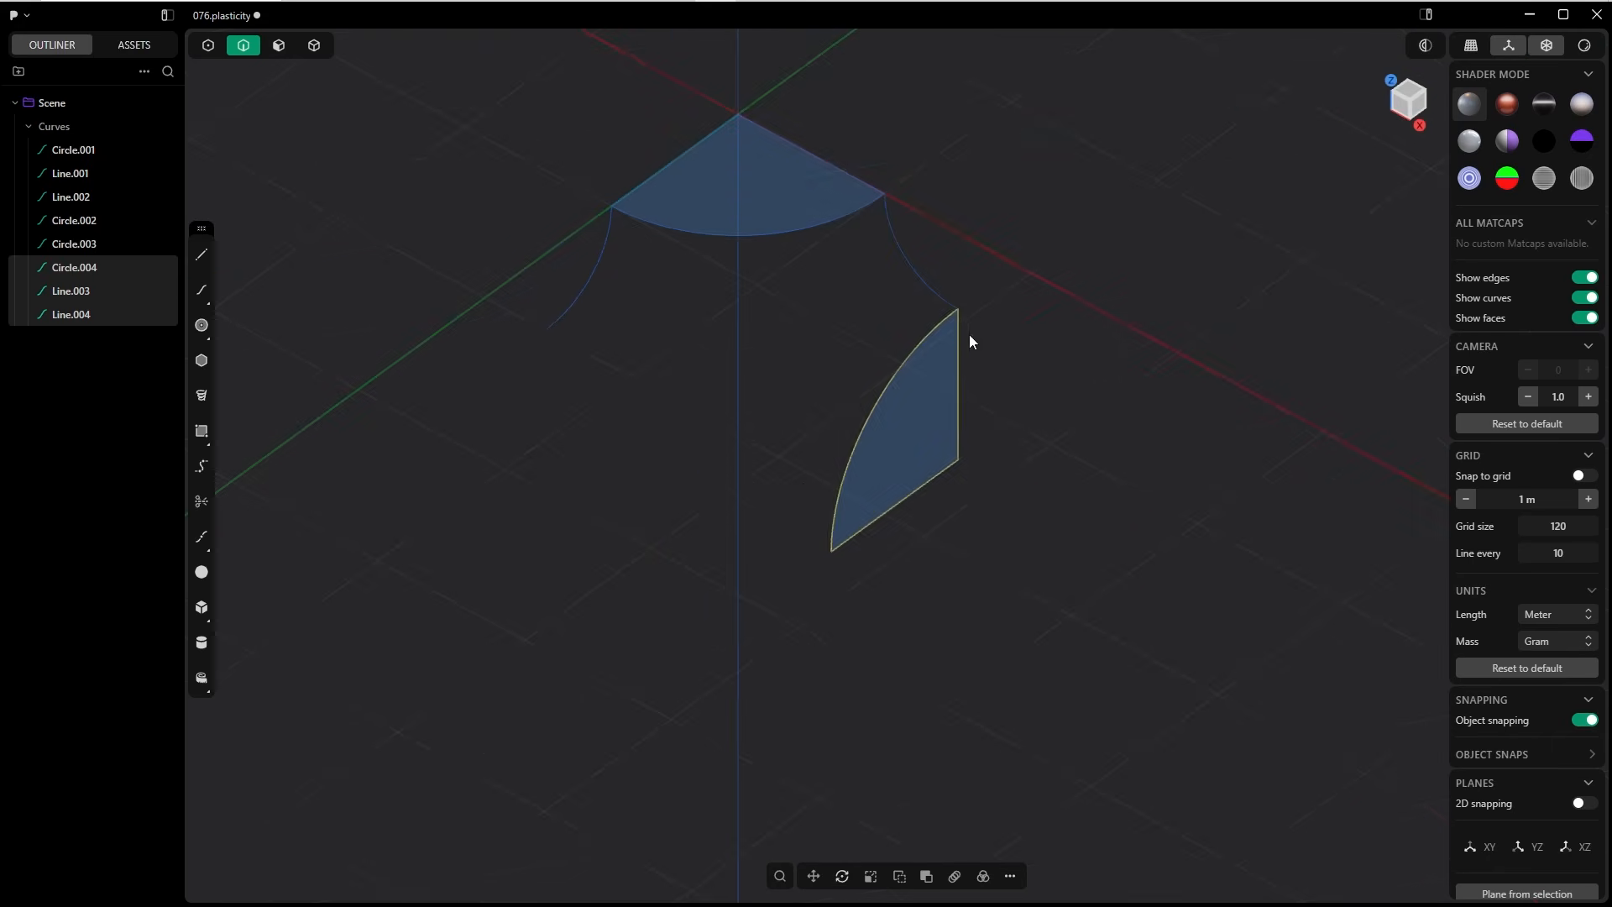
Step: Duplicate the upright sector onto the lower end of the Y-side arc and rotate the copy 90 degrees about Z
key(shift+d)
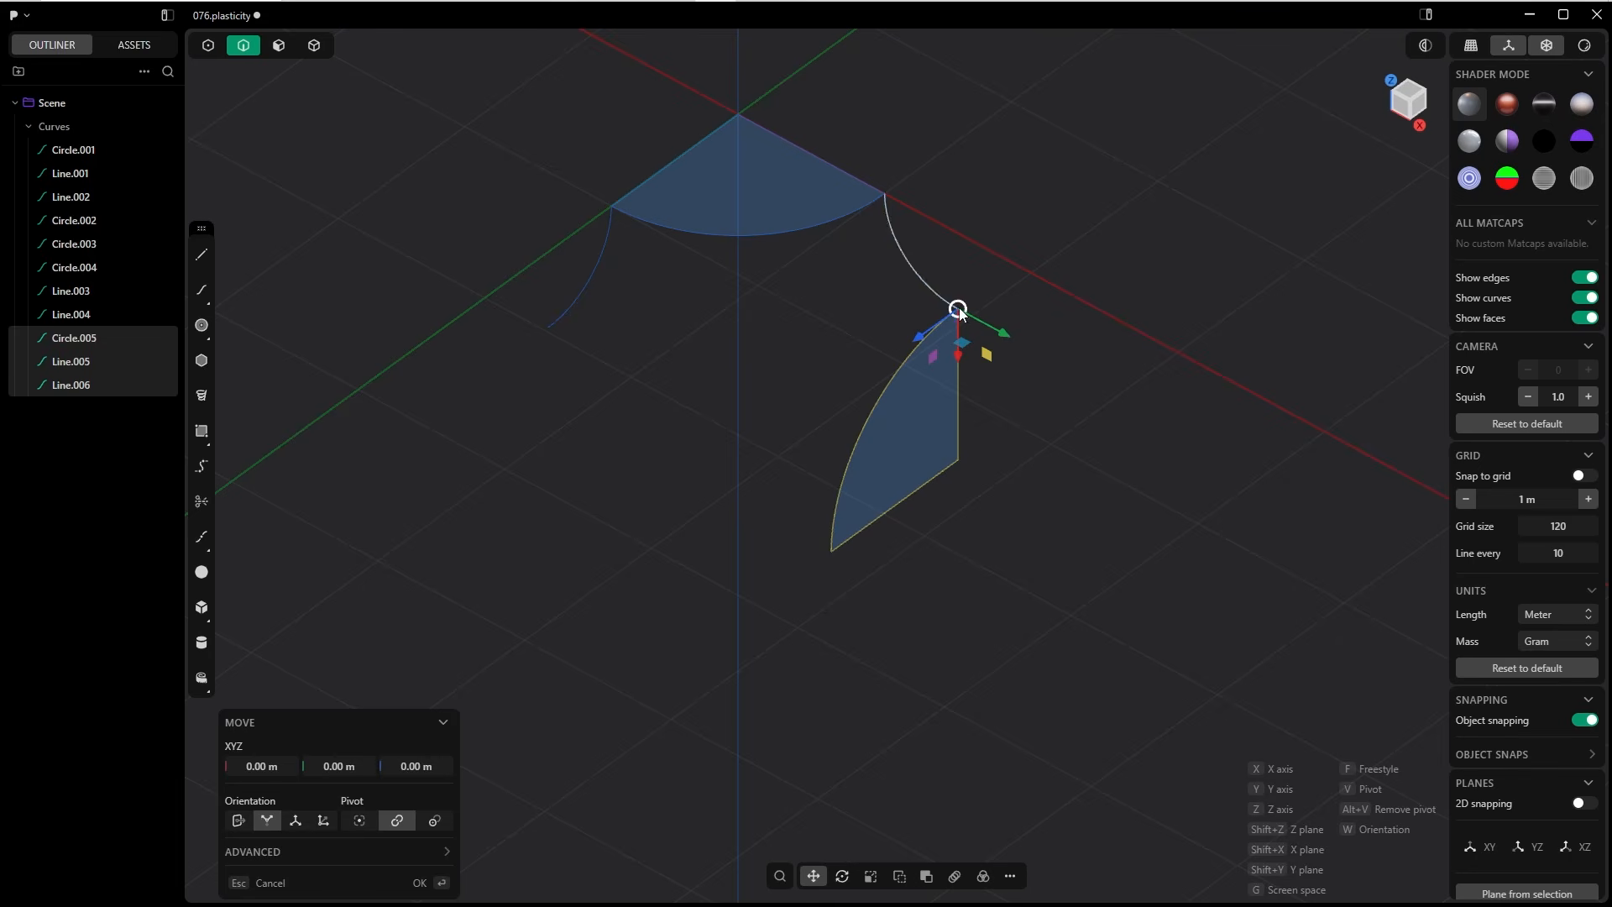
drag(958, 311, 547, 327)
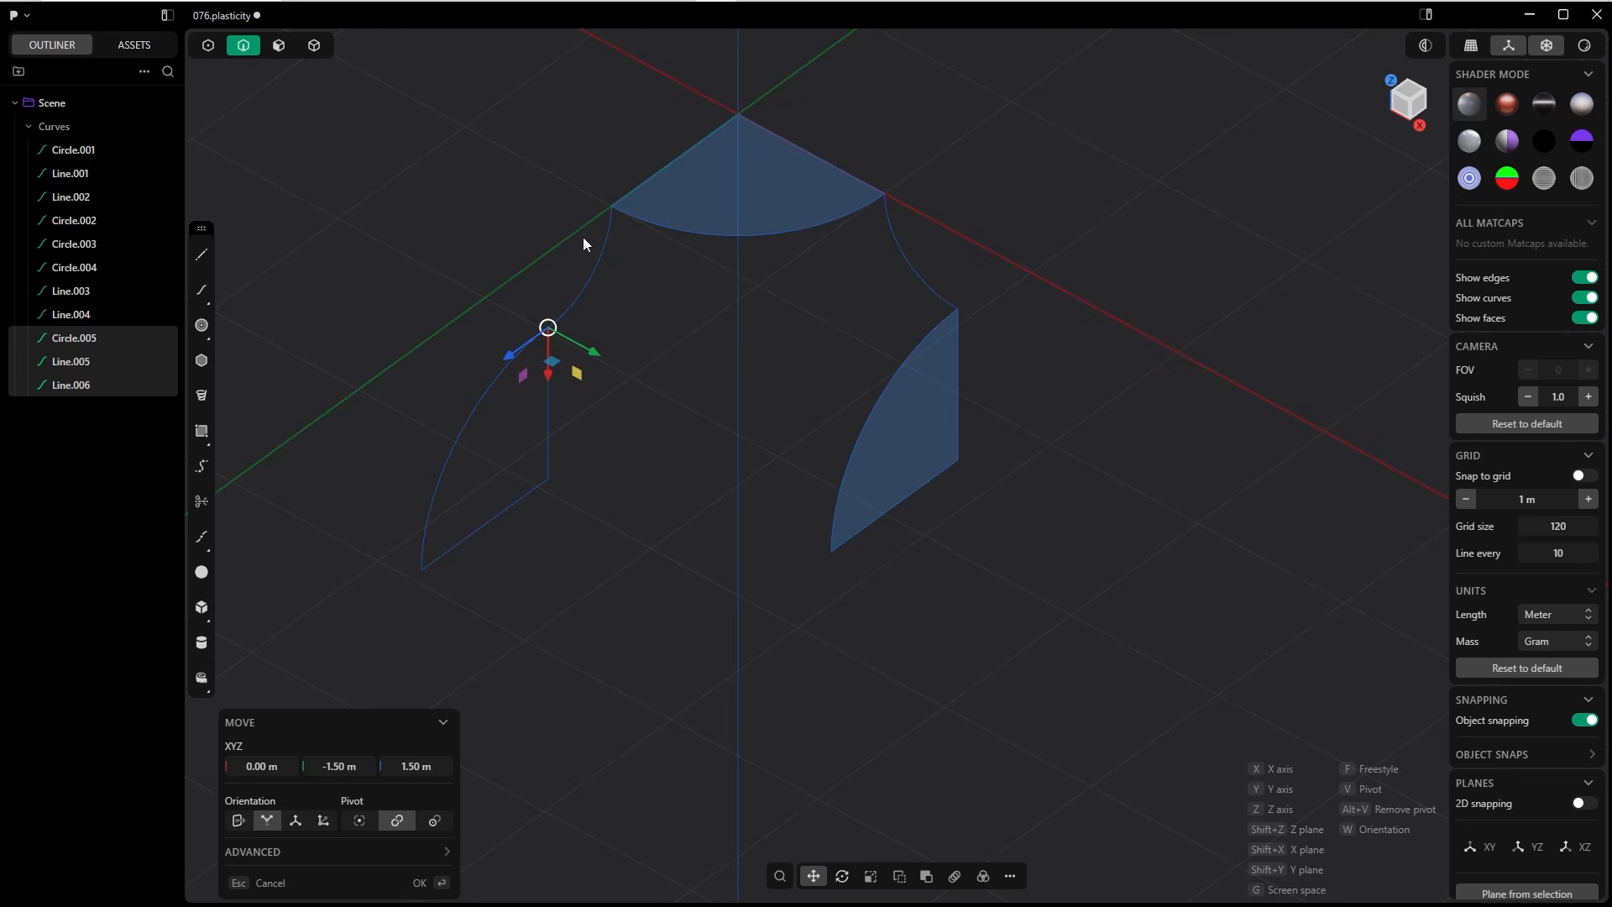
key(r)
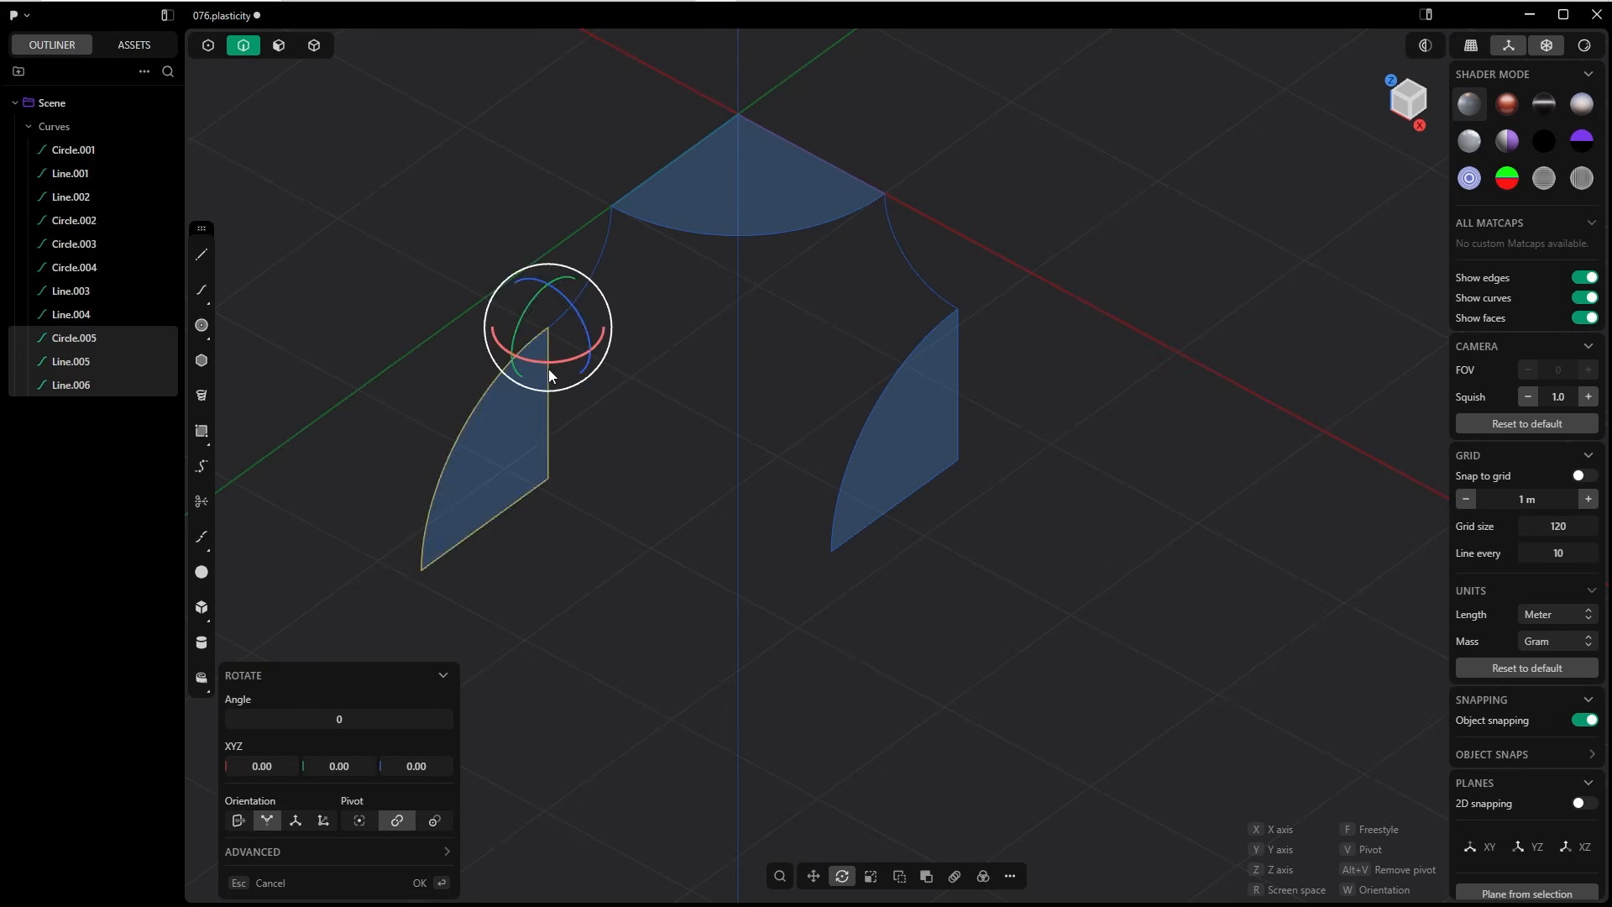
drag(539, 361, 628, 340)
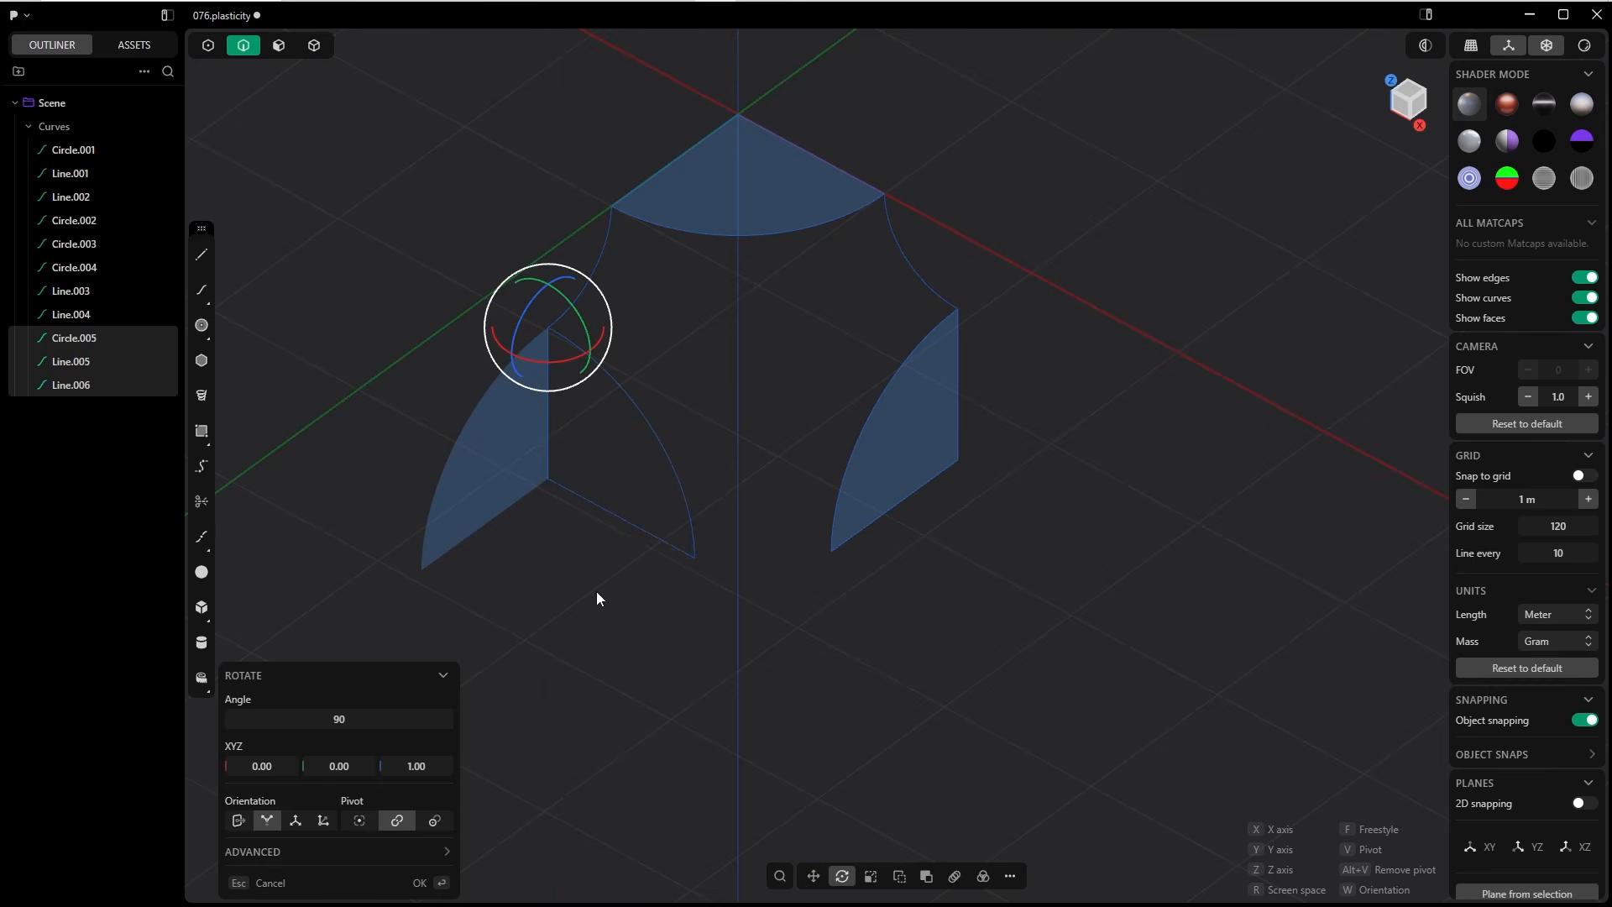
click(436, 880)
Step: Duplicate the X-side upright arc and move the copy so its upper end snaps to the lower tip of the Y-side upright sector
shift+middle_drag(887, 329, 894, 361)
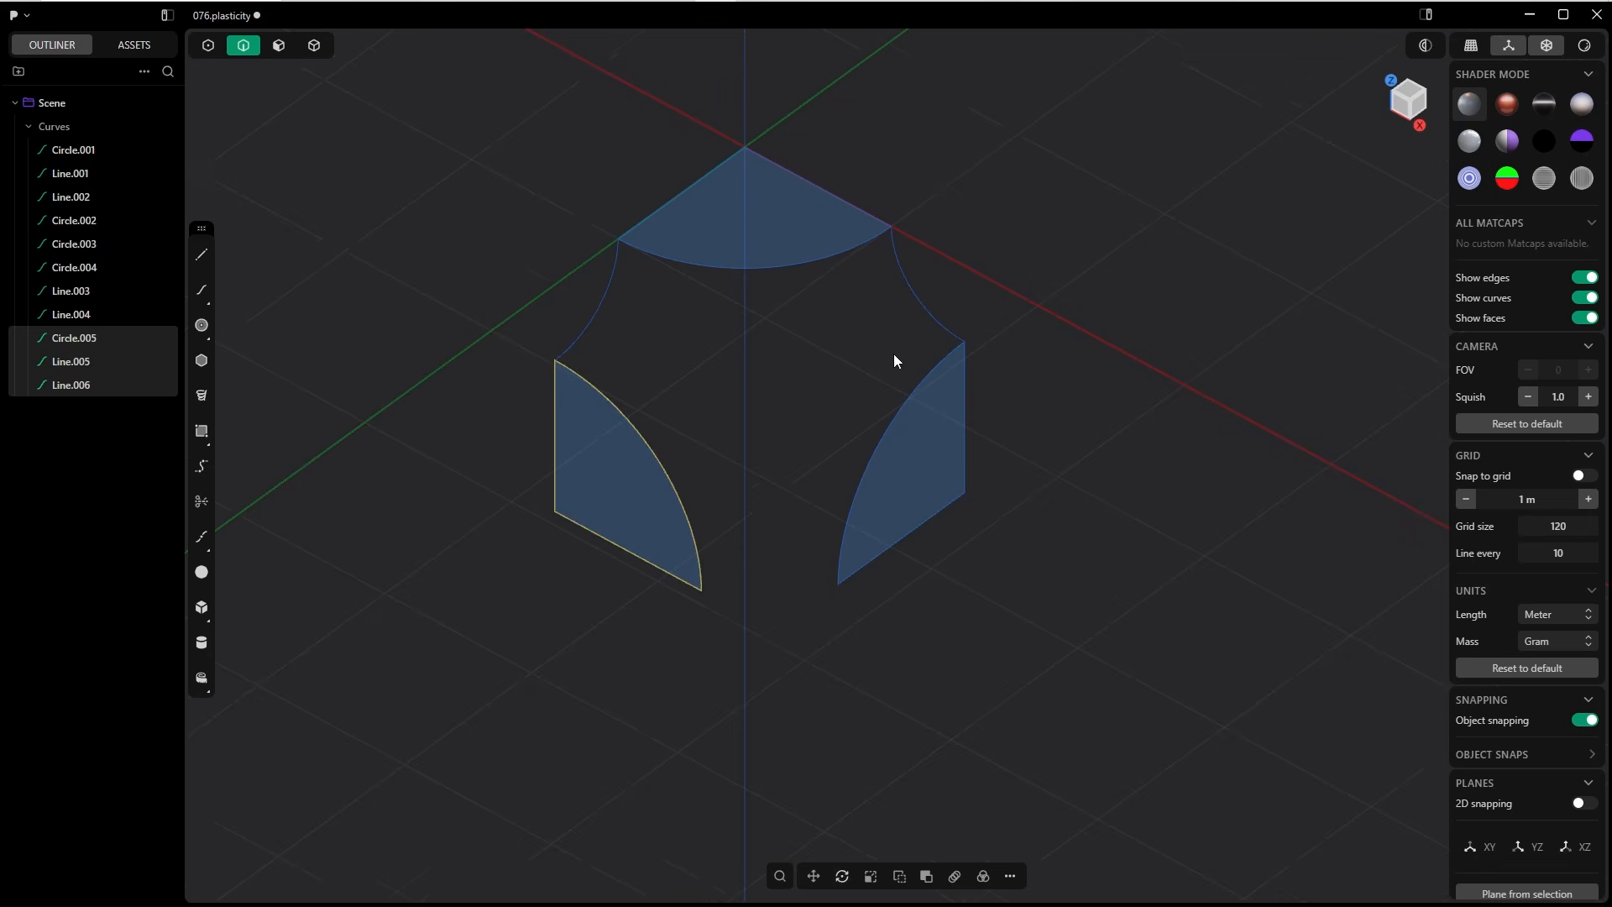
scroll(906, 306, down, 2)
key(grave)
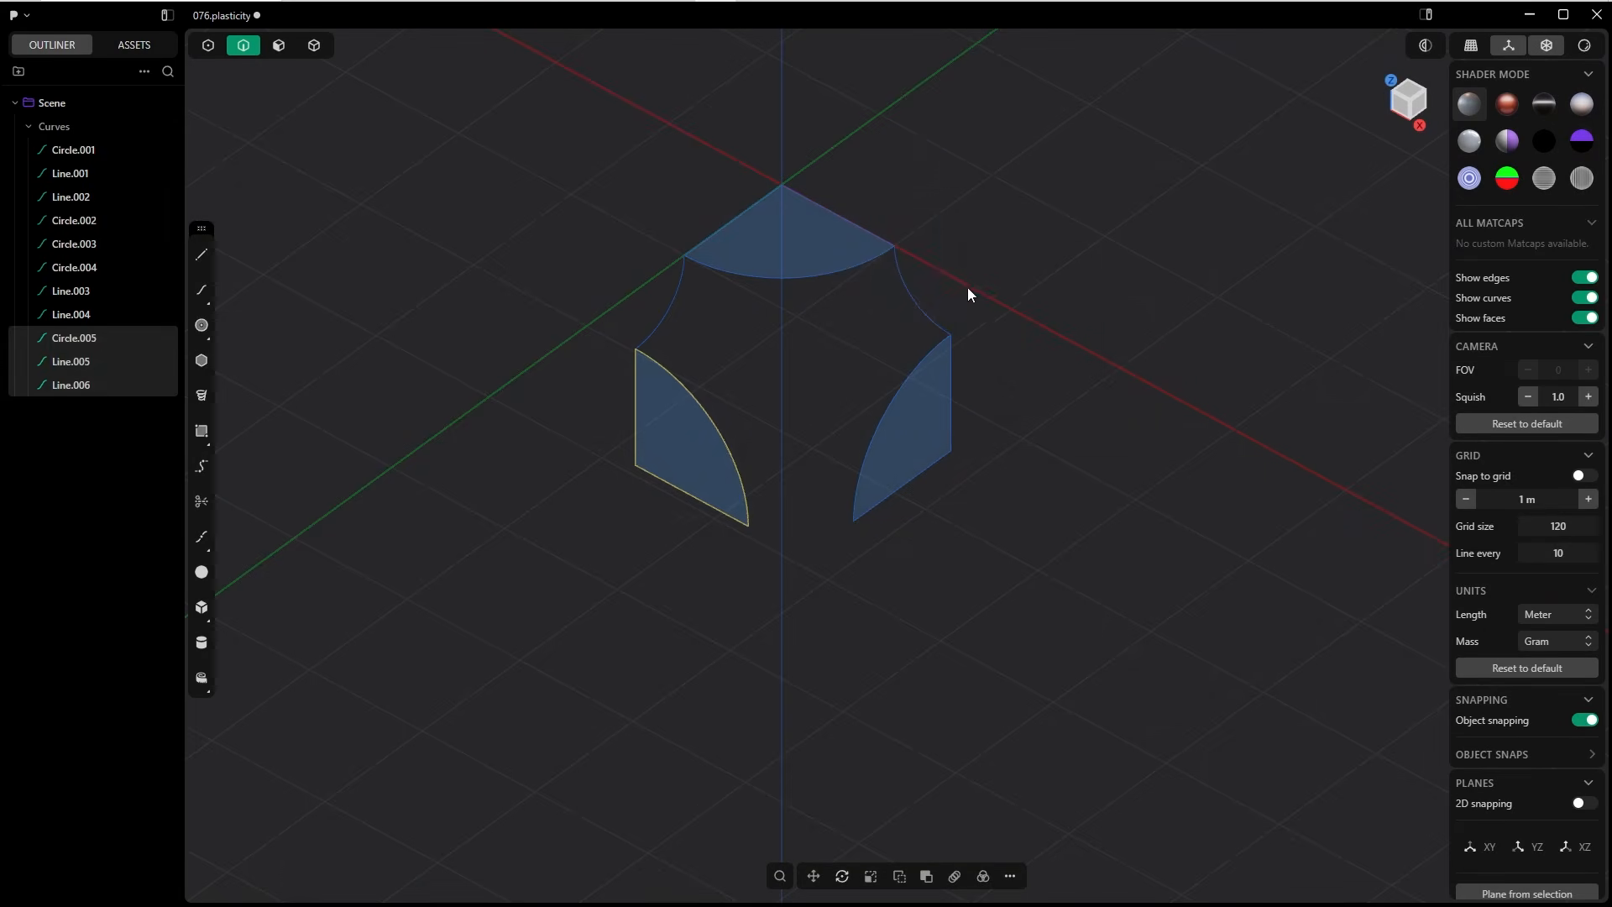
click(909, 305)
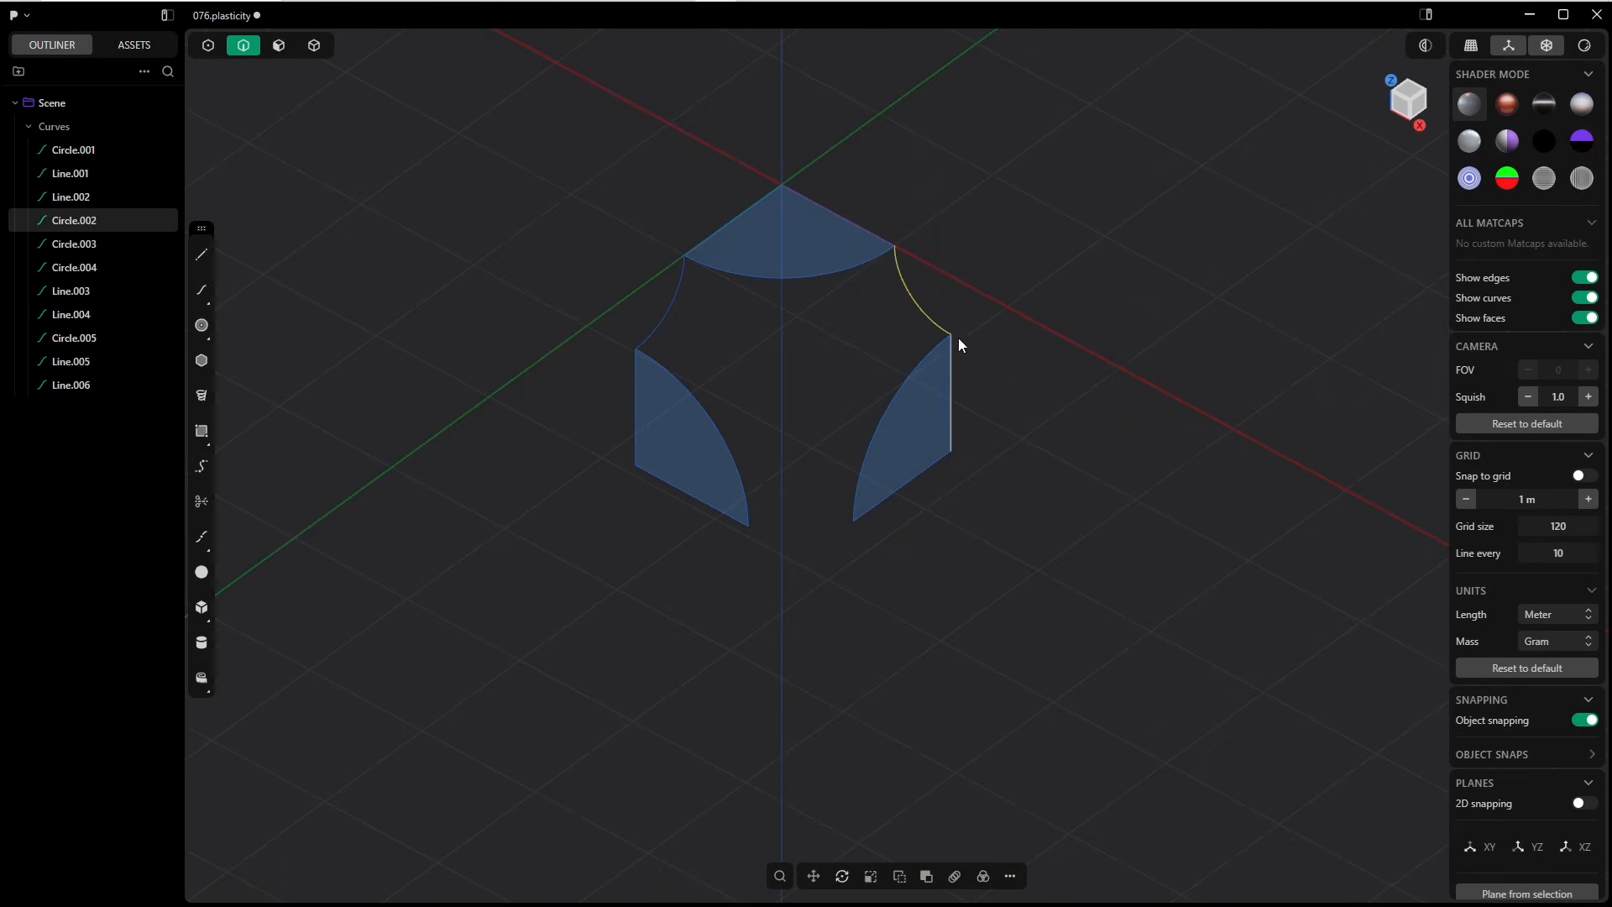
key(ctrl+d)
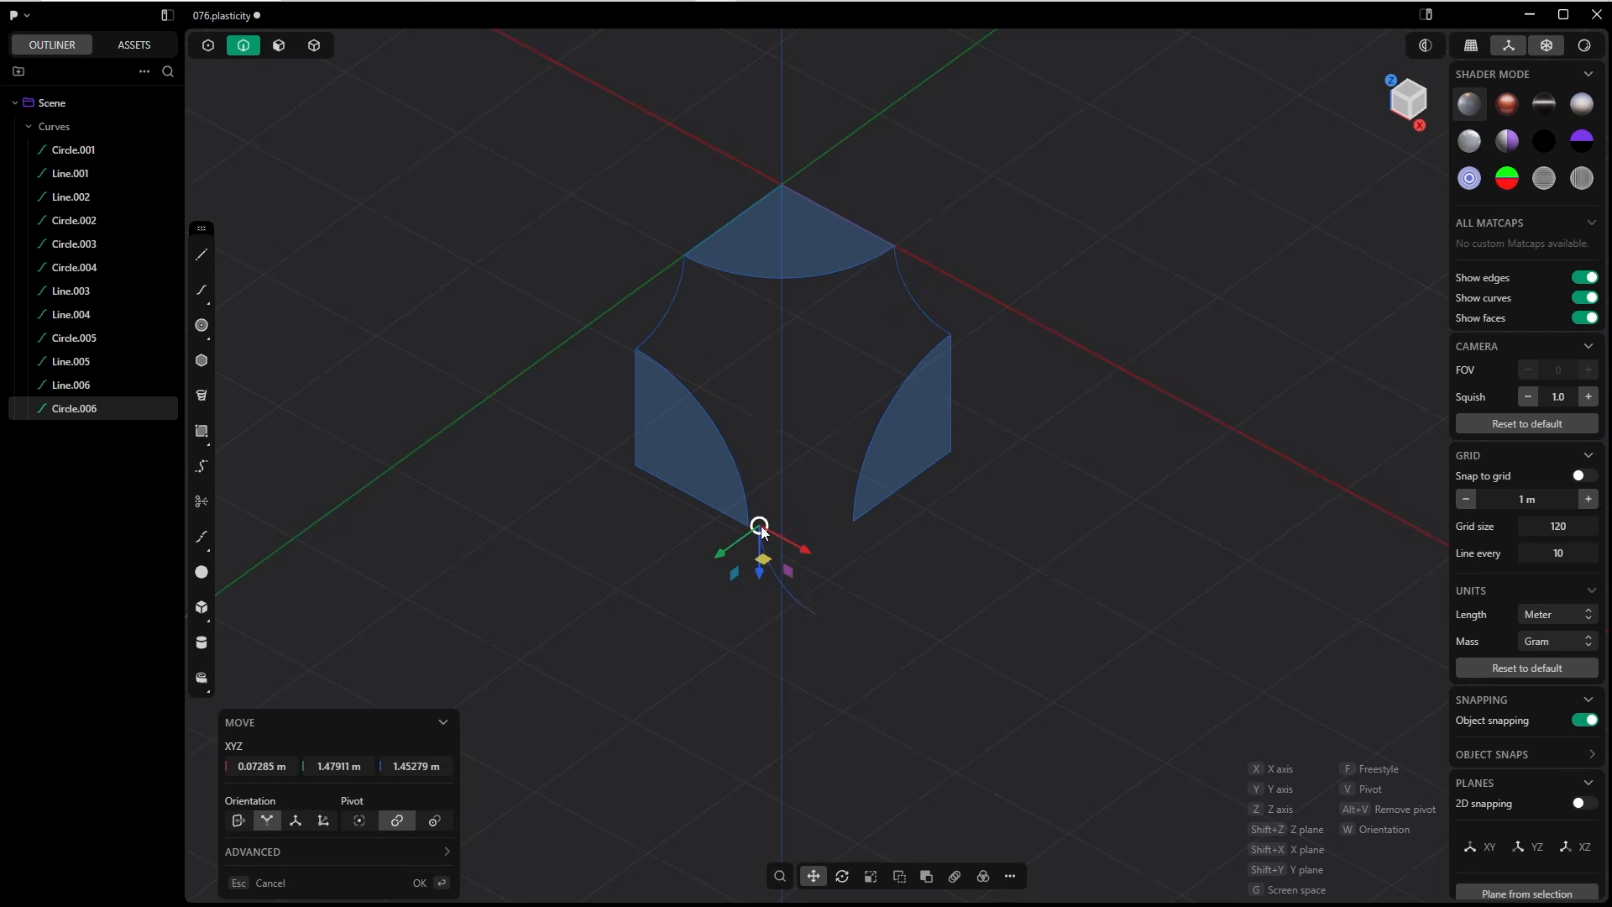
drag(753, 547, 748, 527)
Step: Rotate the copied arc 270 degrees about negative X so it bridges the lower tips of the two upright sectors
key(r)
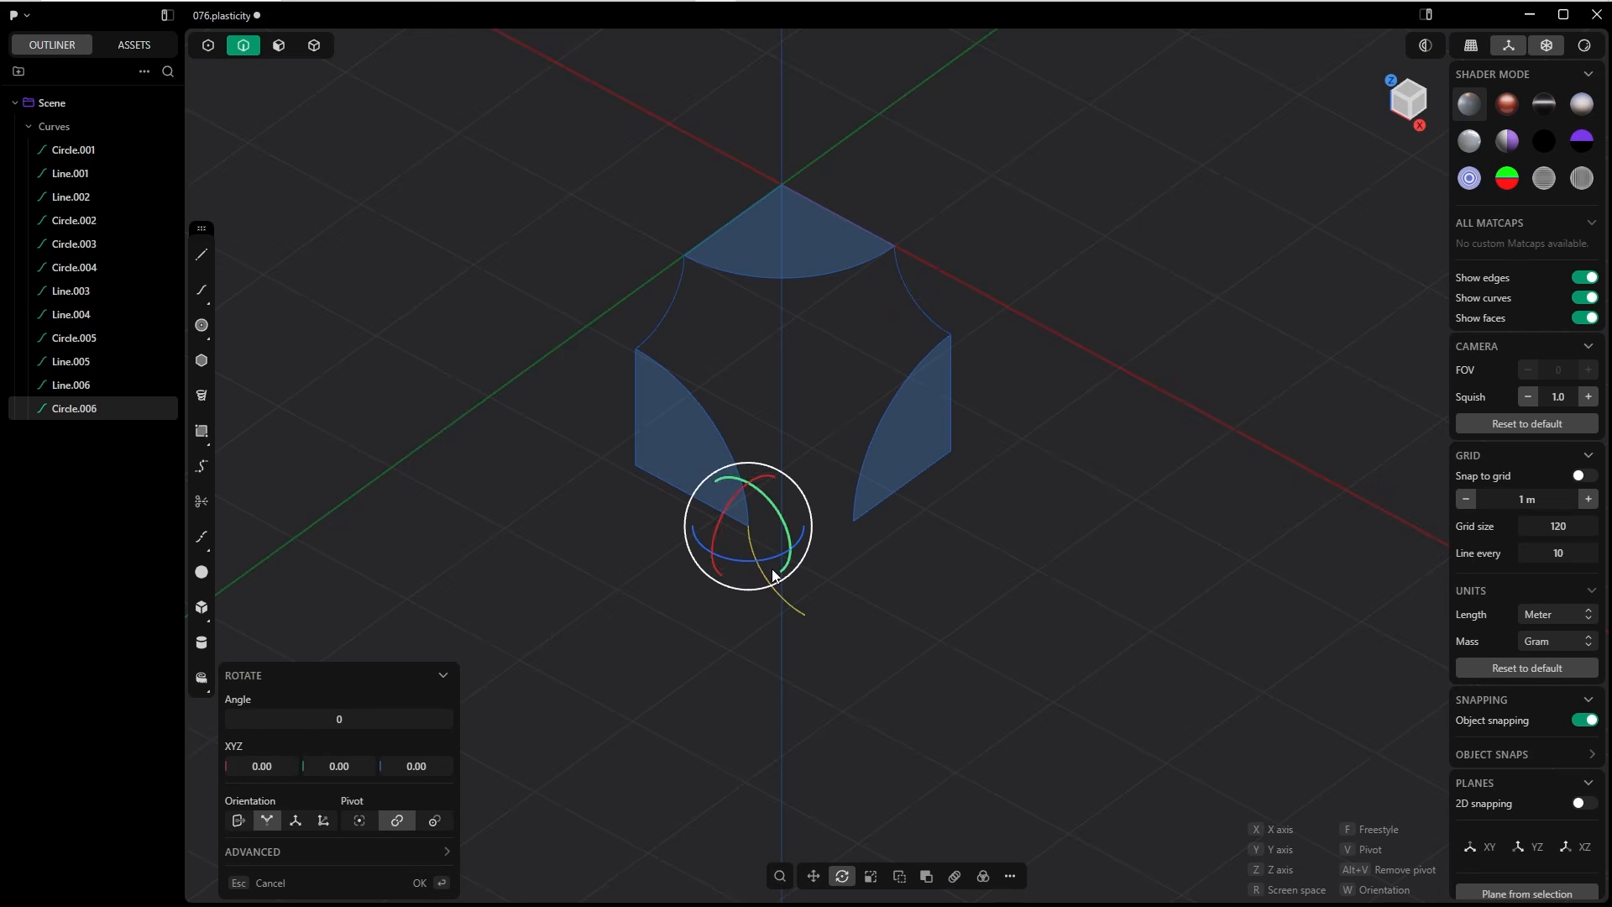
middle_drag(727, 503, 667, 484)
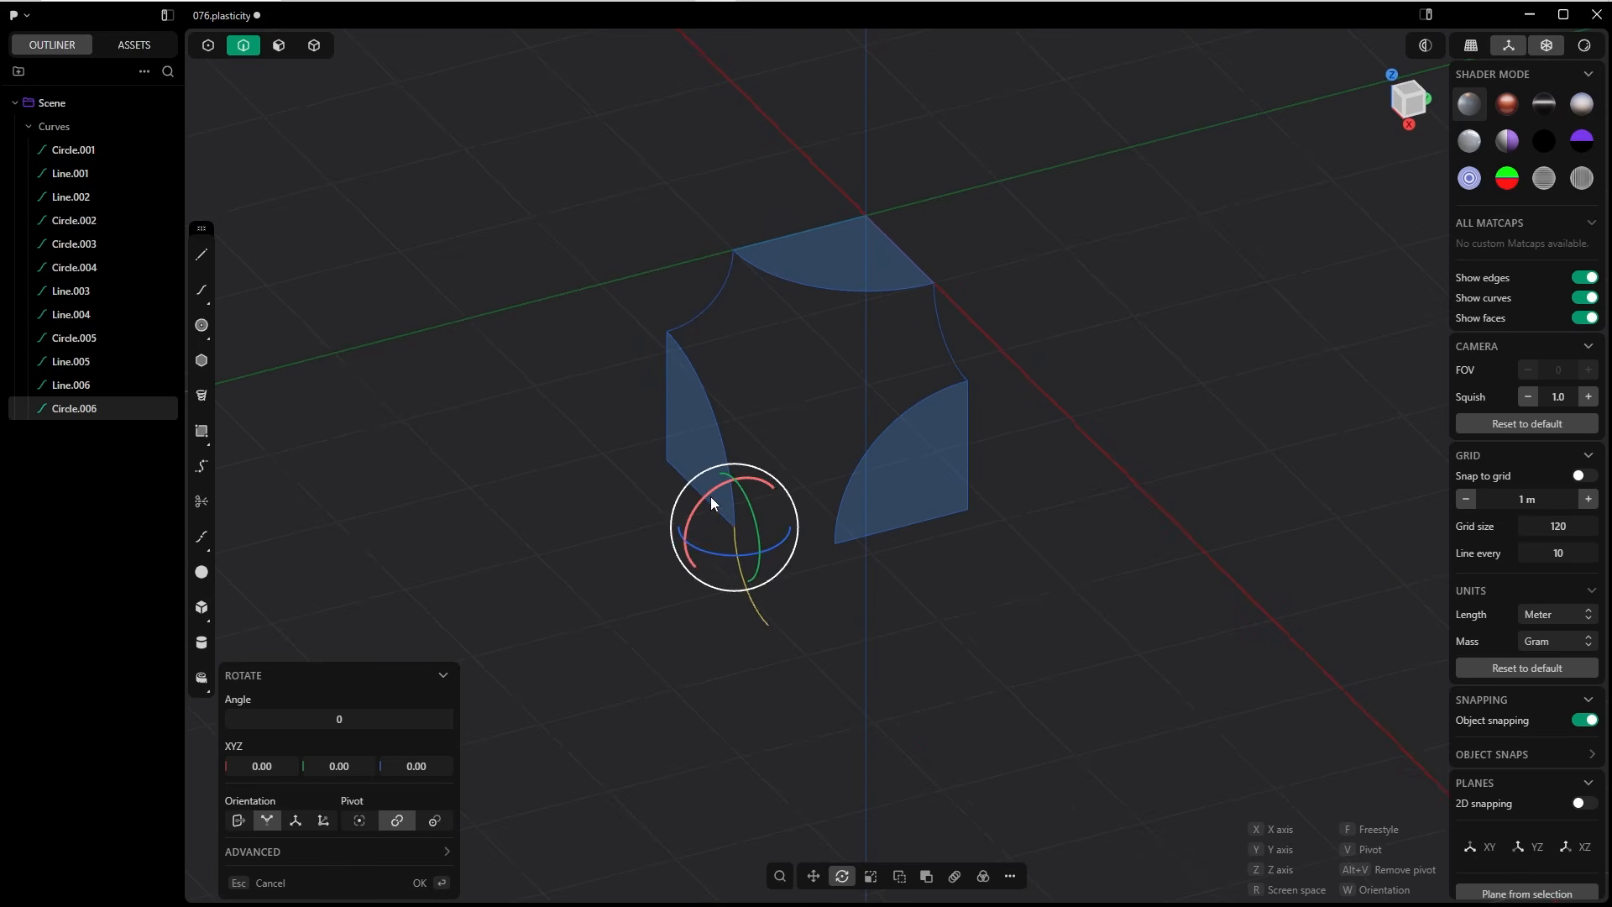
drag(710, 497, 678, 542)
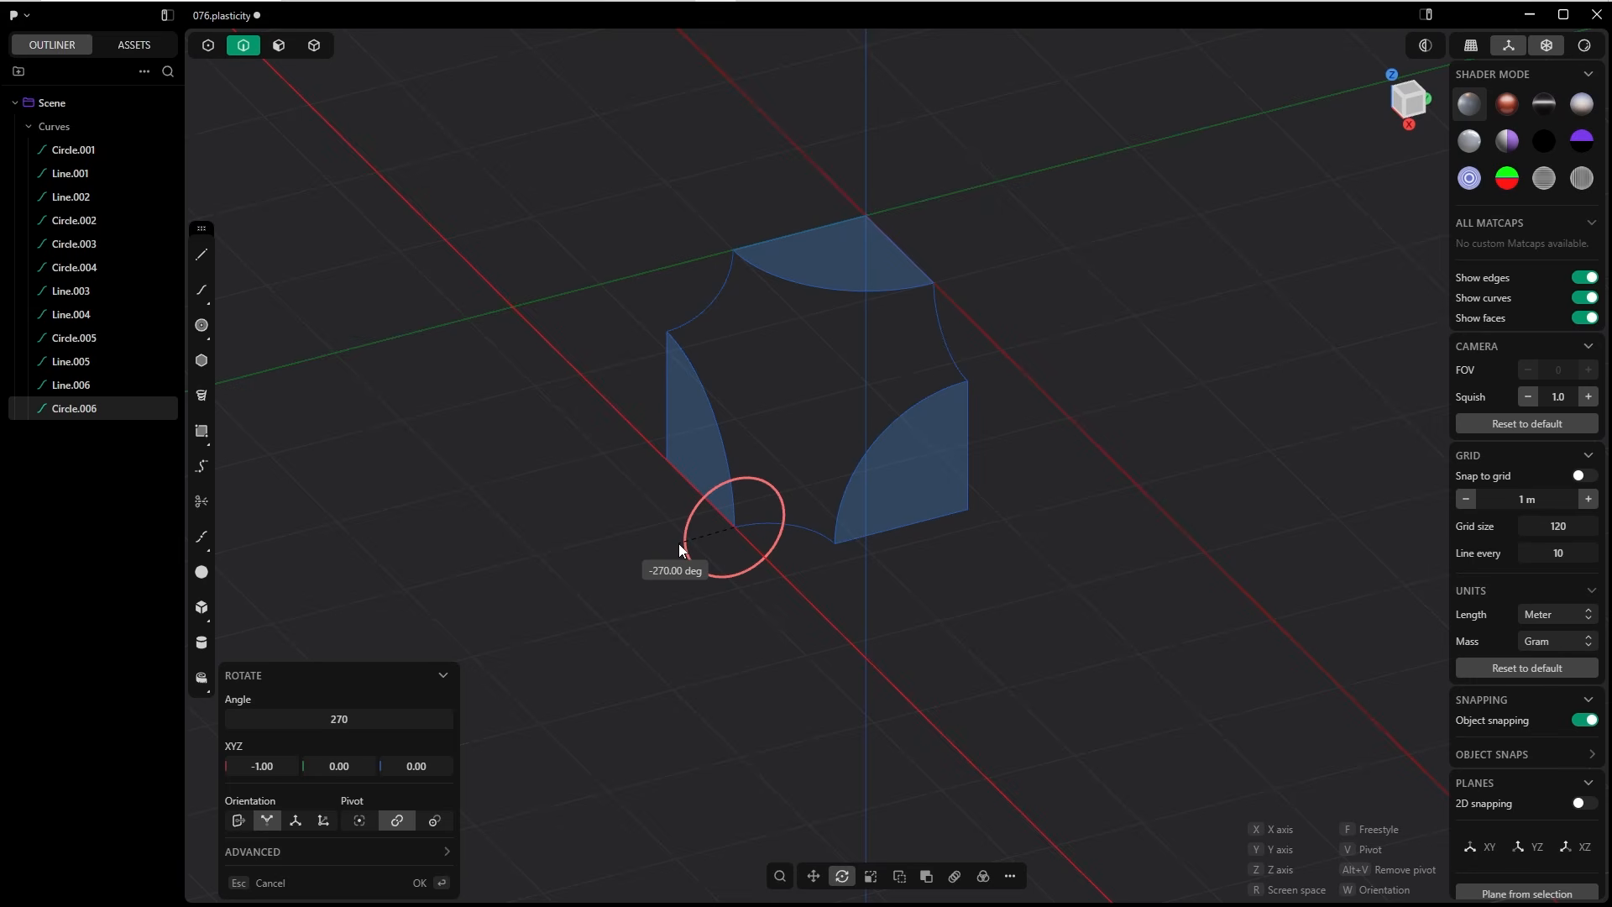
drag(679, 543, 679, 543)
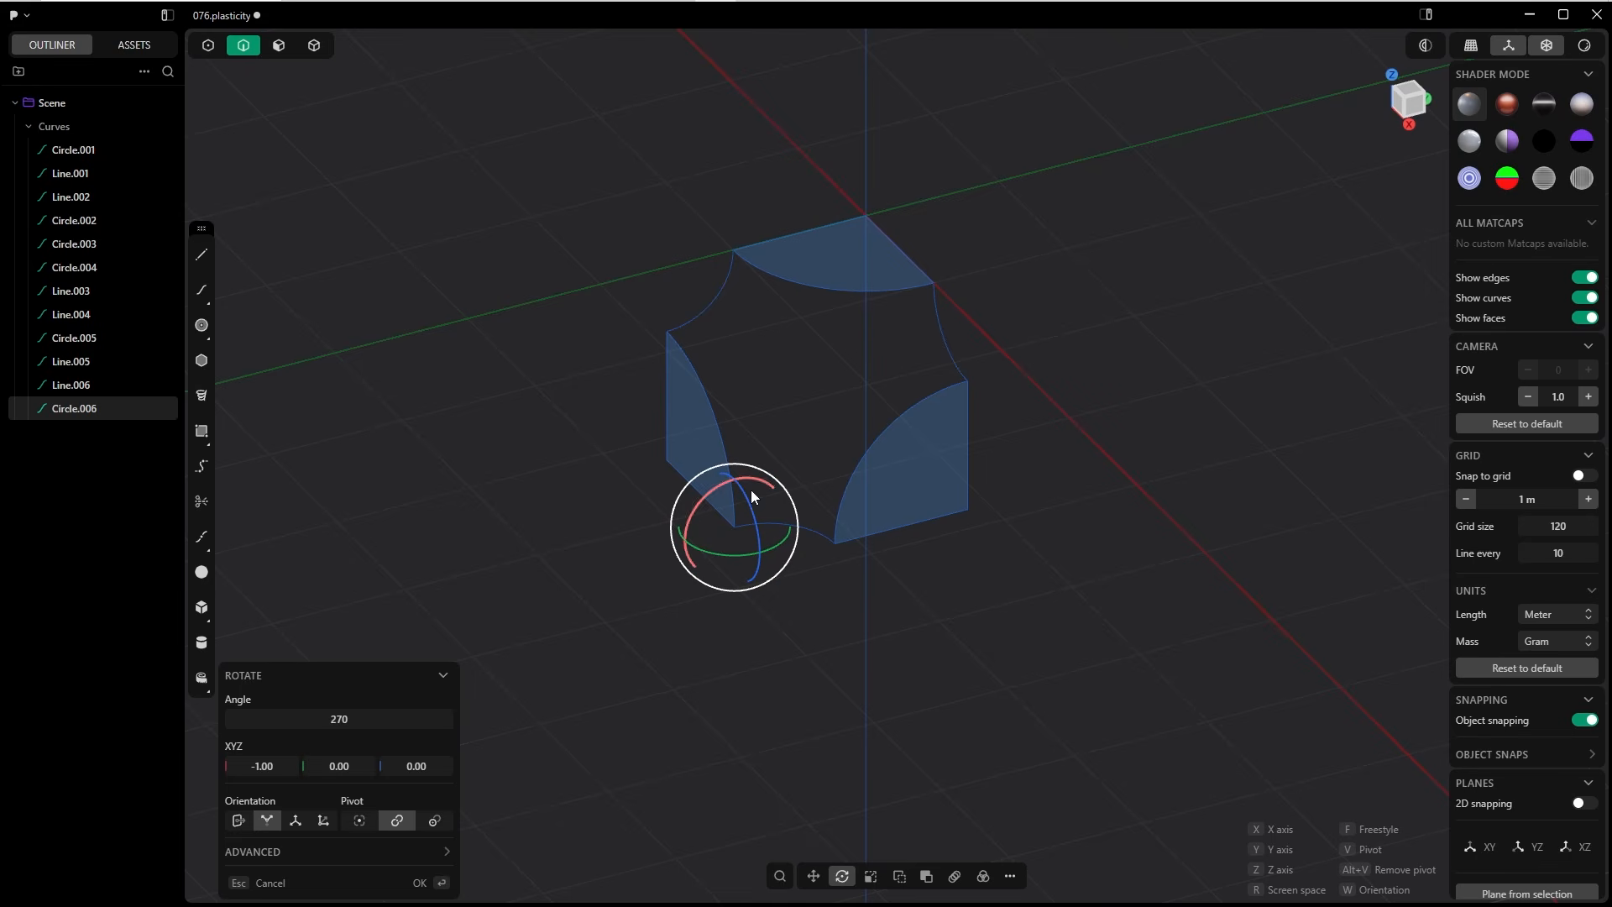
click(418, 883)
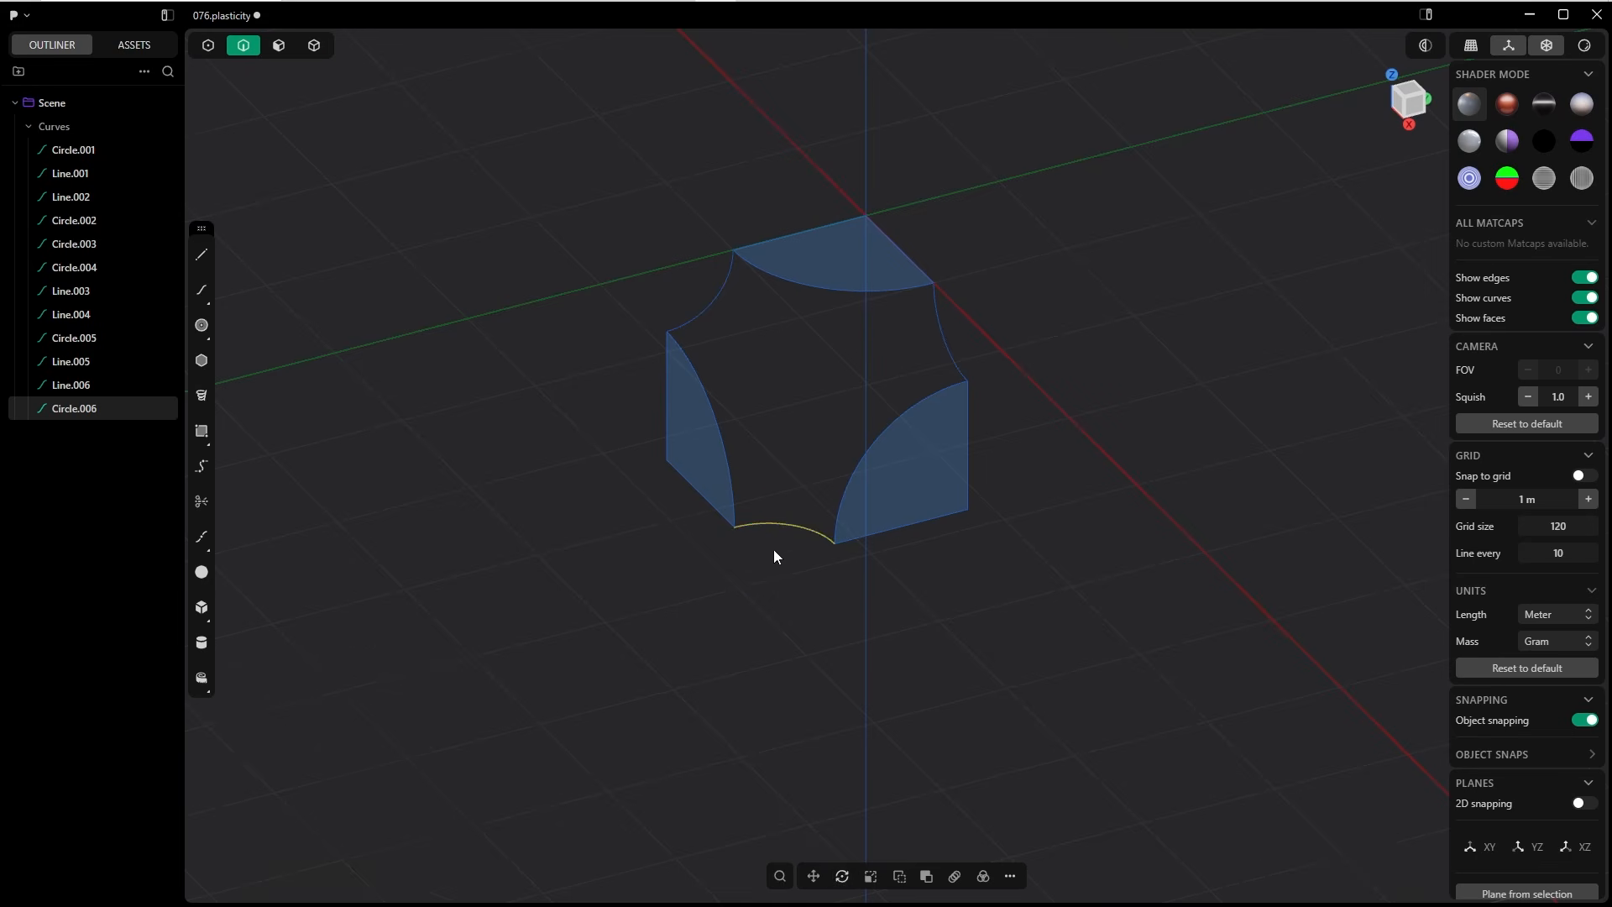
Step: Fill the three quarter-circle sector regions with flat sheets using Patch Hole at a tolerance of 0.000010 m
middle_drag(774, 556, 931, 262)
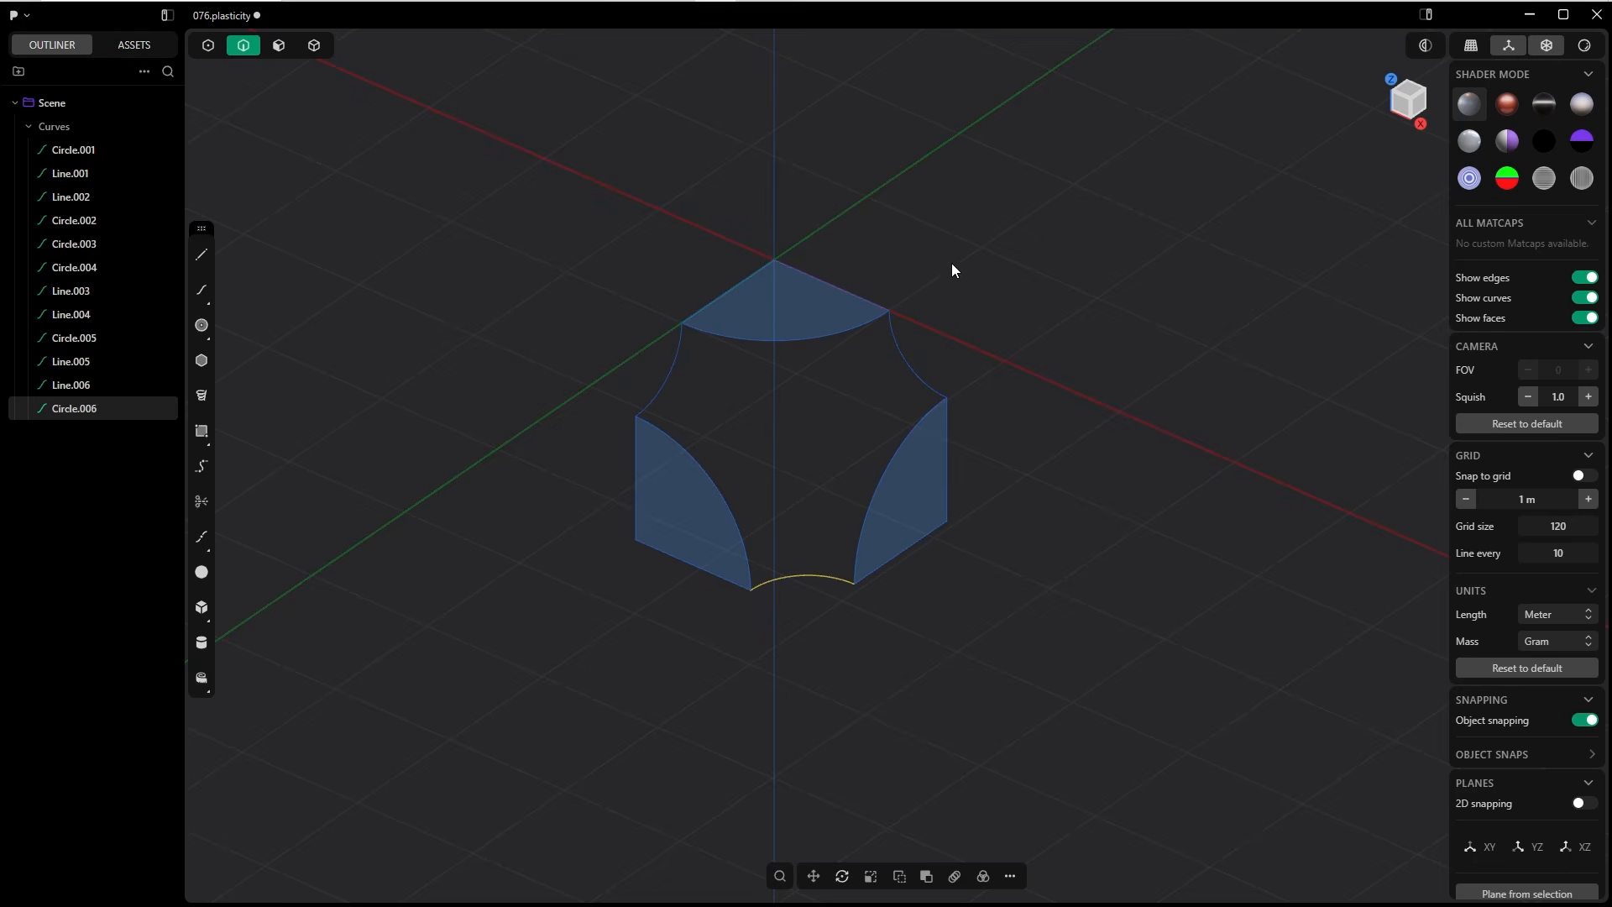
key(3)
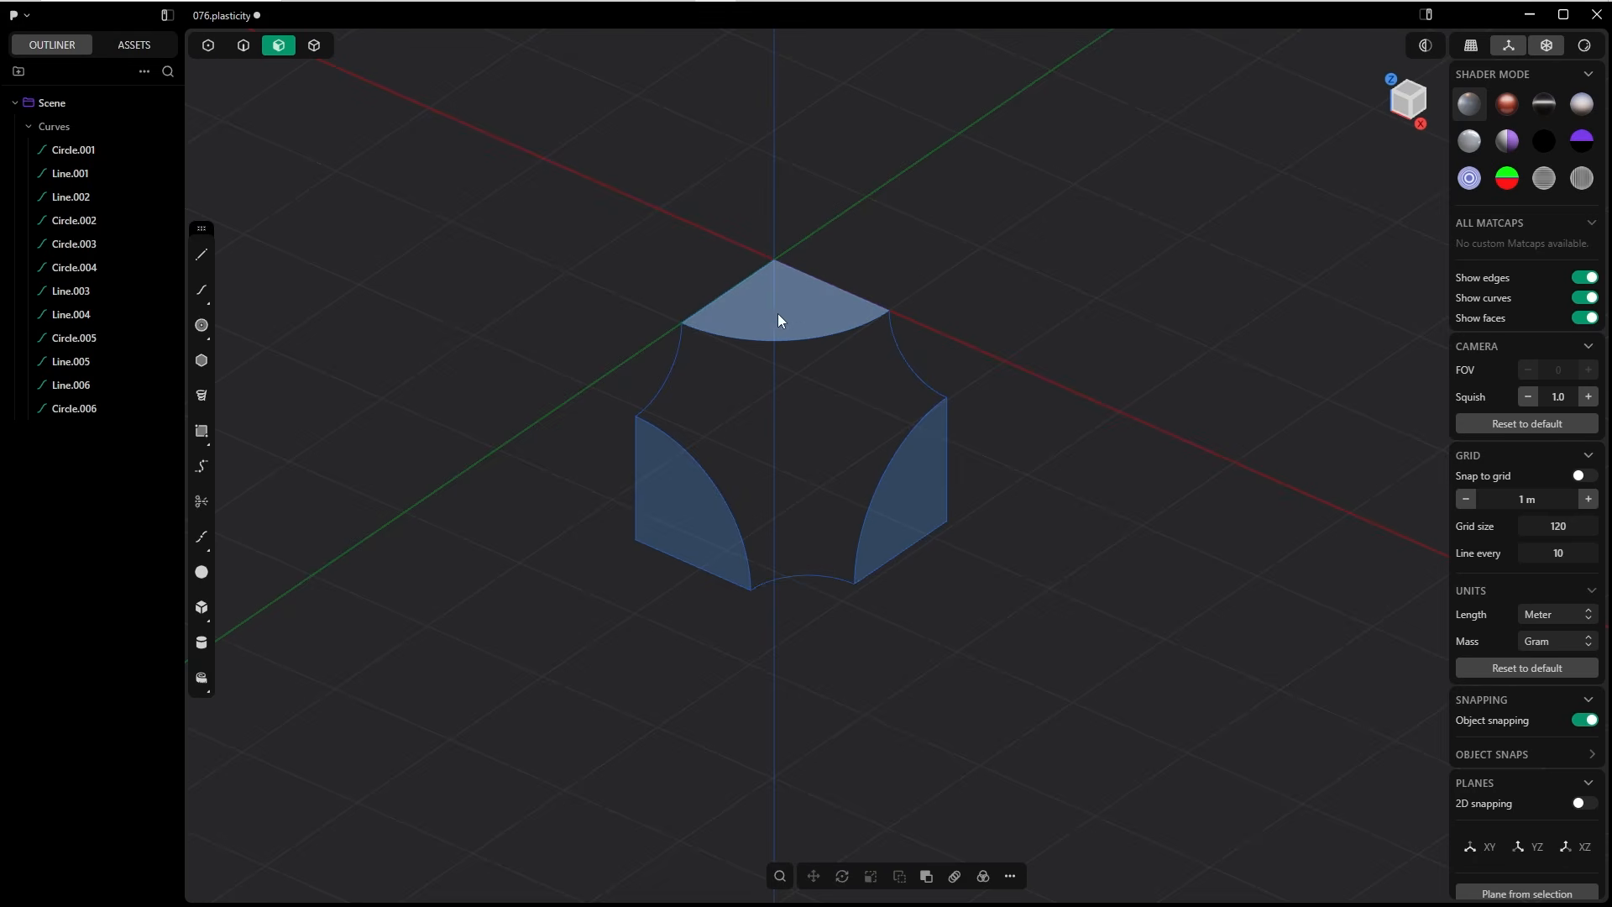
key(e)
click(934, 445)
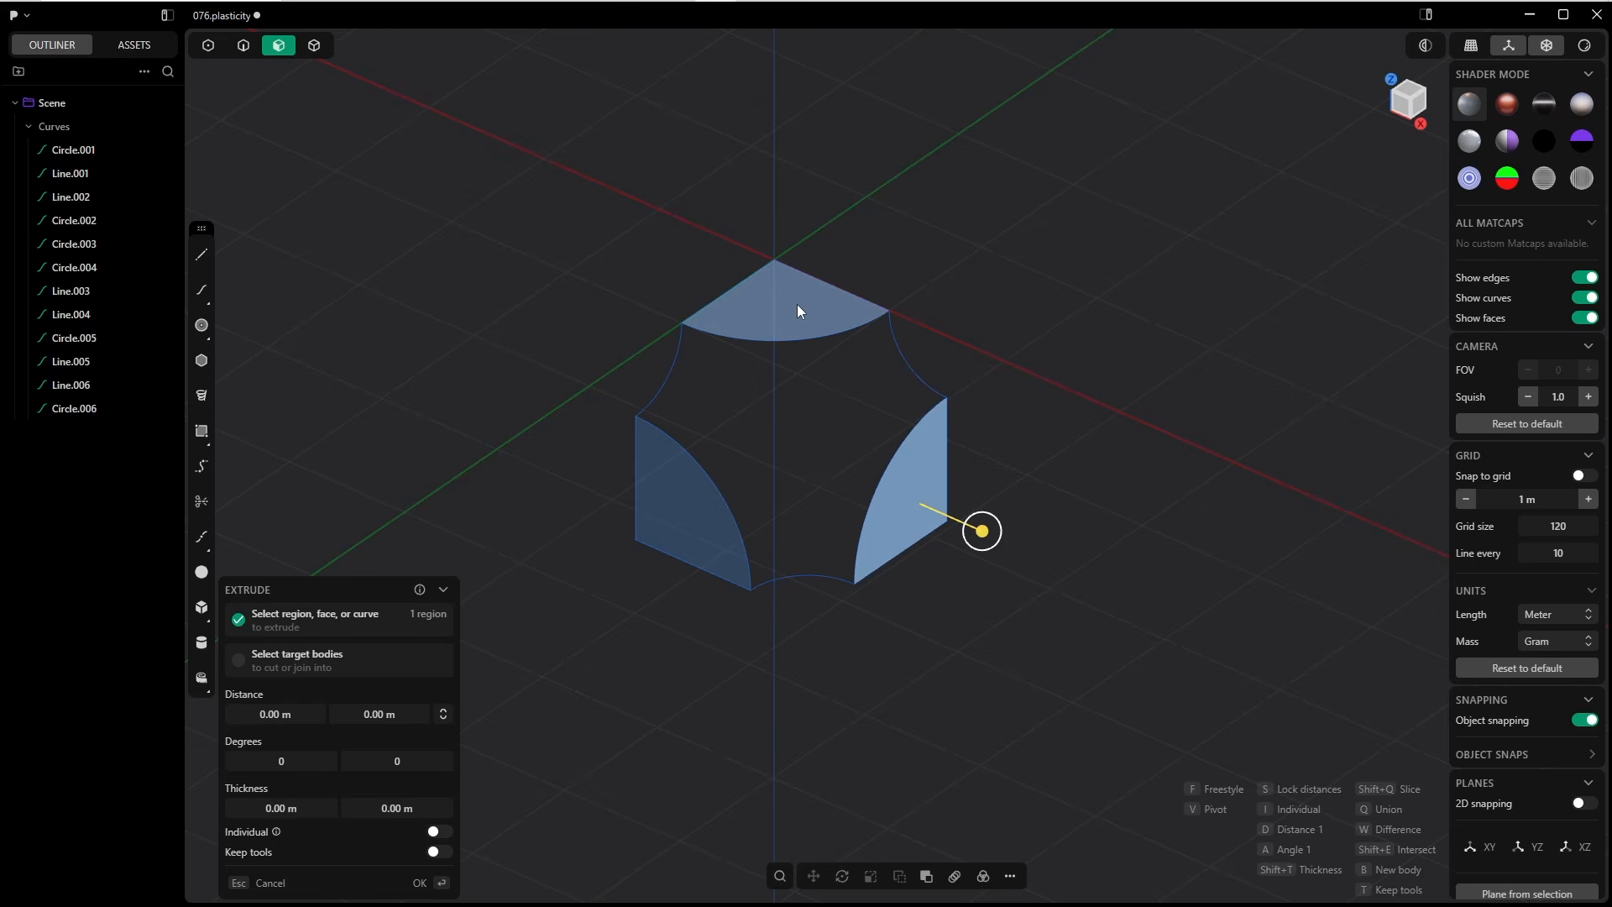
click(798, 304)
click(685, 493)
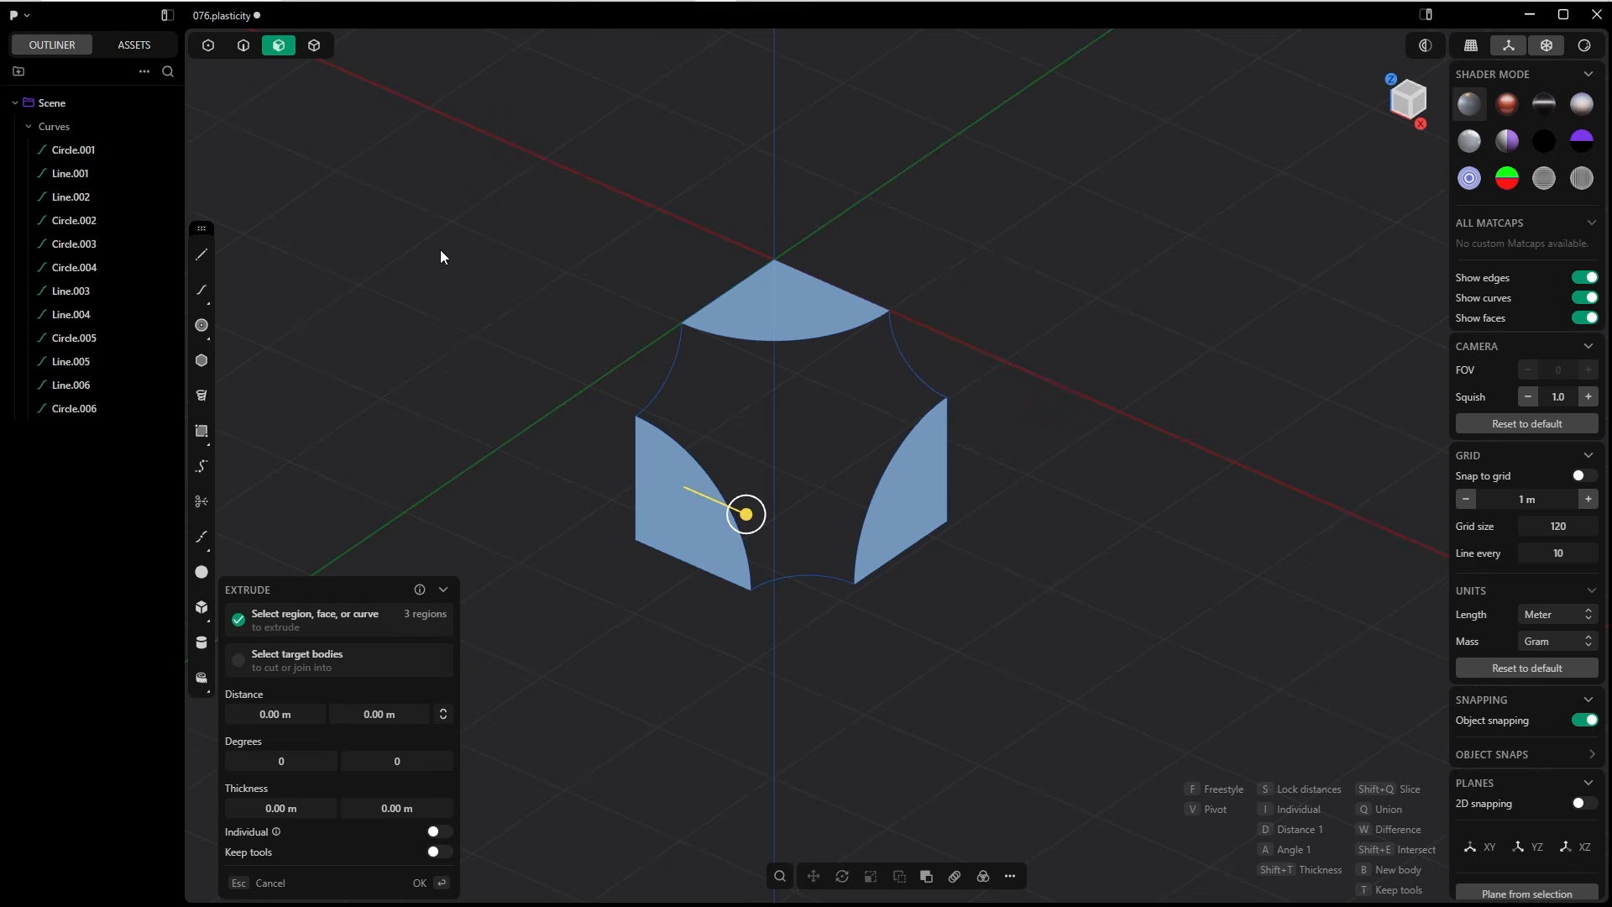
key(p)
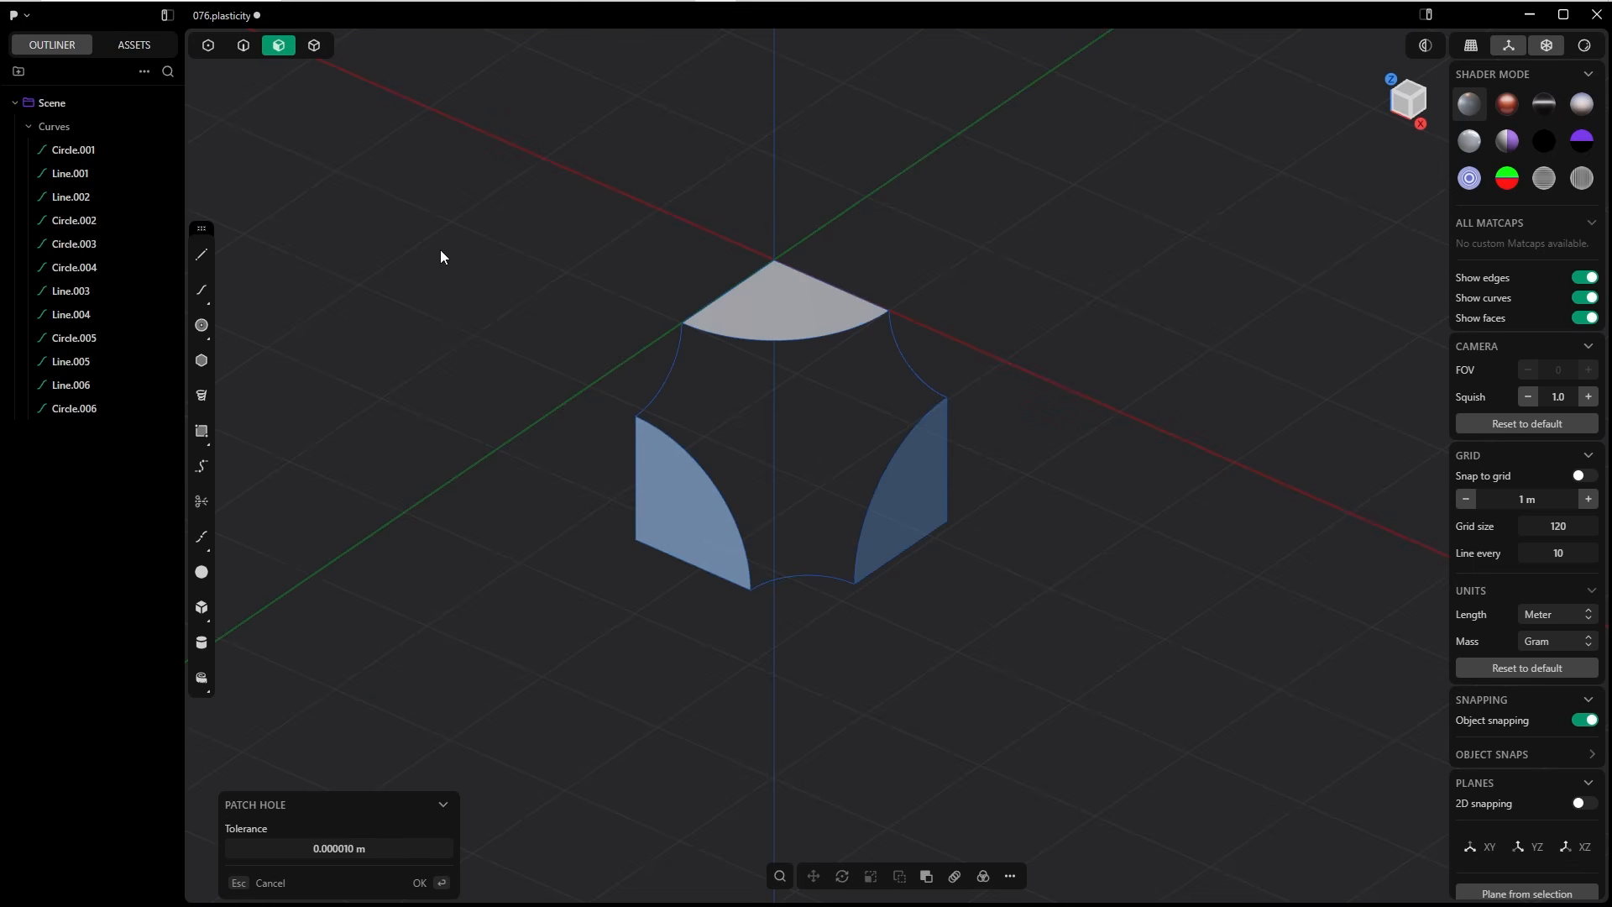
click(434, 883)
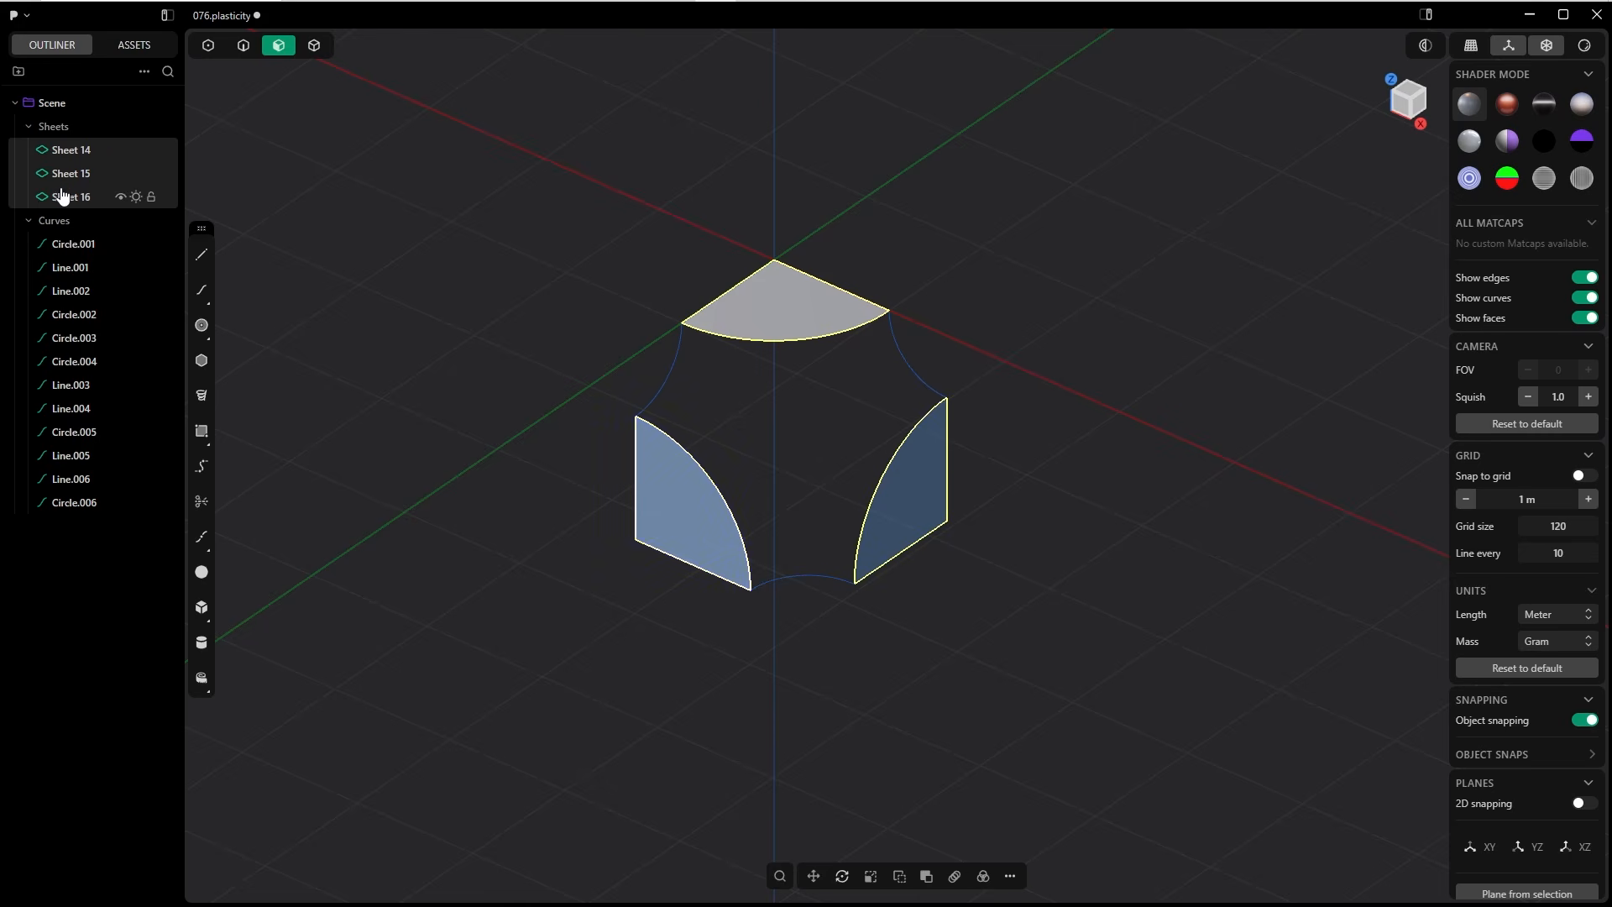
Step: Extrude the X-side connecting arc about 0.23 m outward along positive Y into a curved strip
click(941, 361)
mouse_move(940, 361)
middle_down()
mouse_move(904, 362)
mouse_move(927, 370)
middle_up()
middle_drag(945, 301, 901, 398)
key(2)
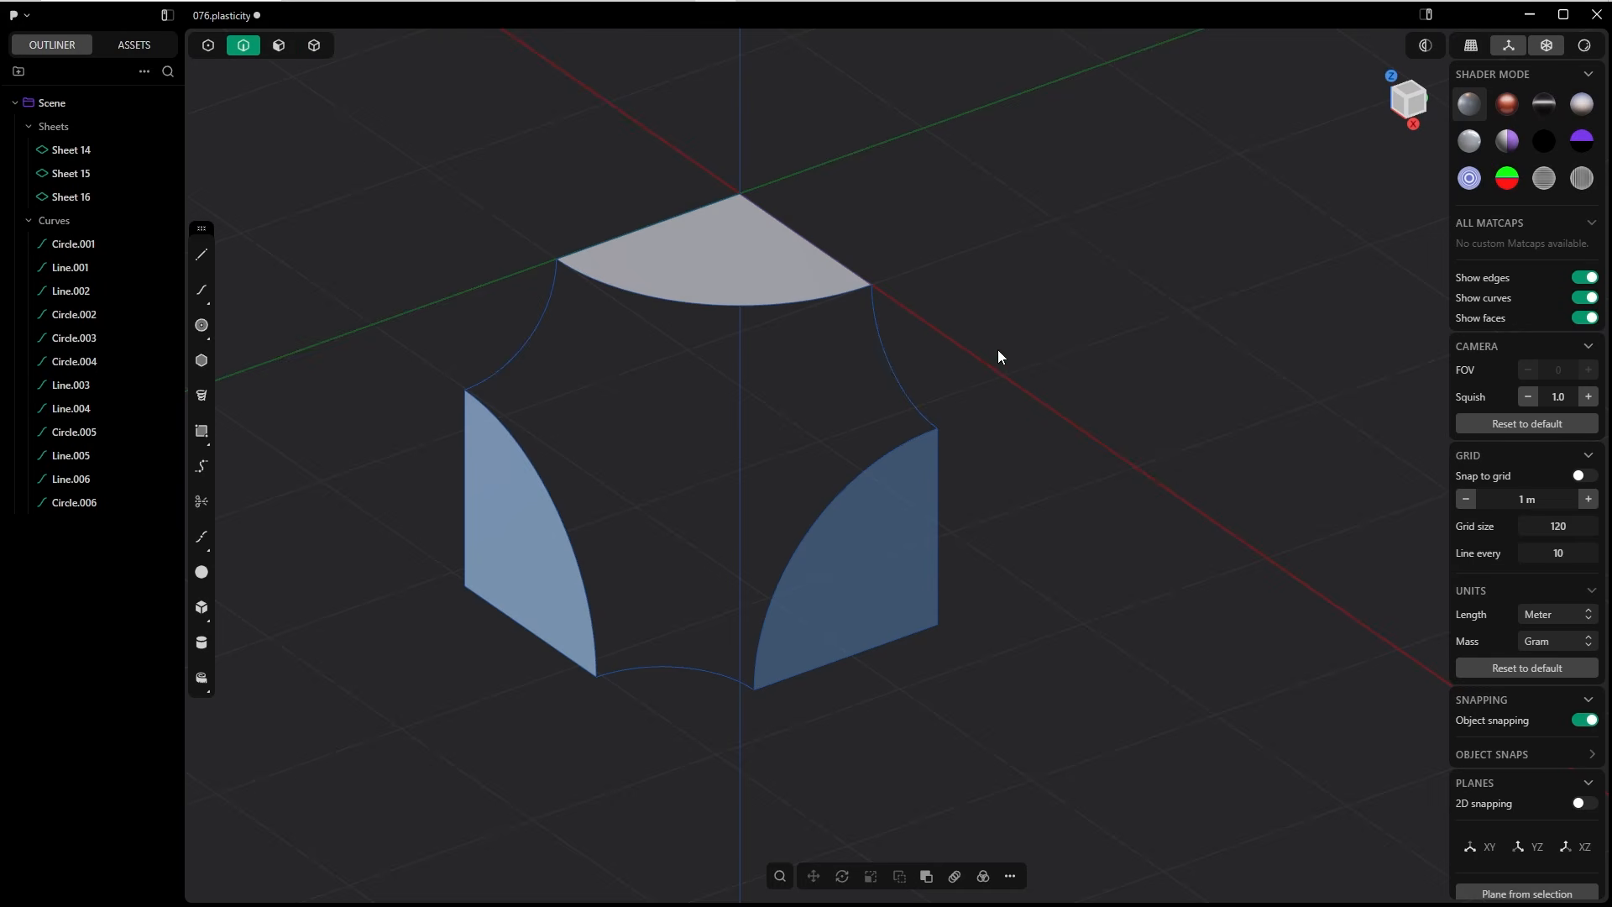
click(895, 382)
key(e)
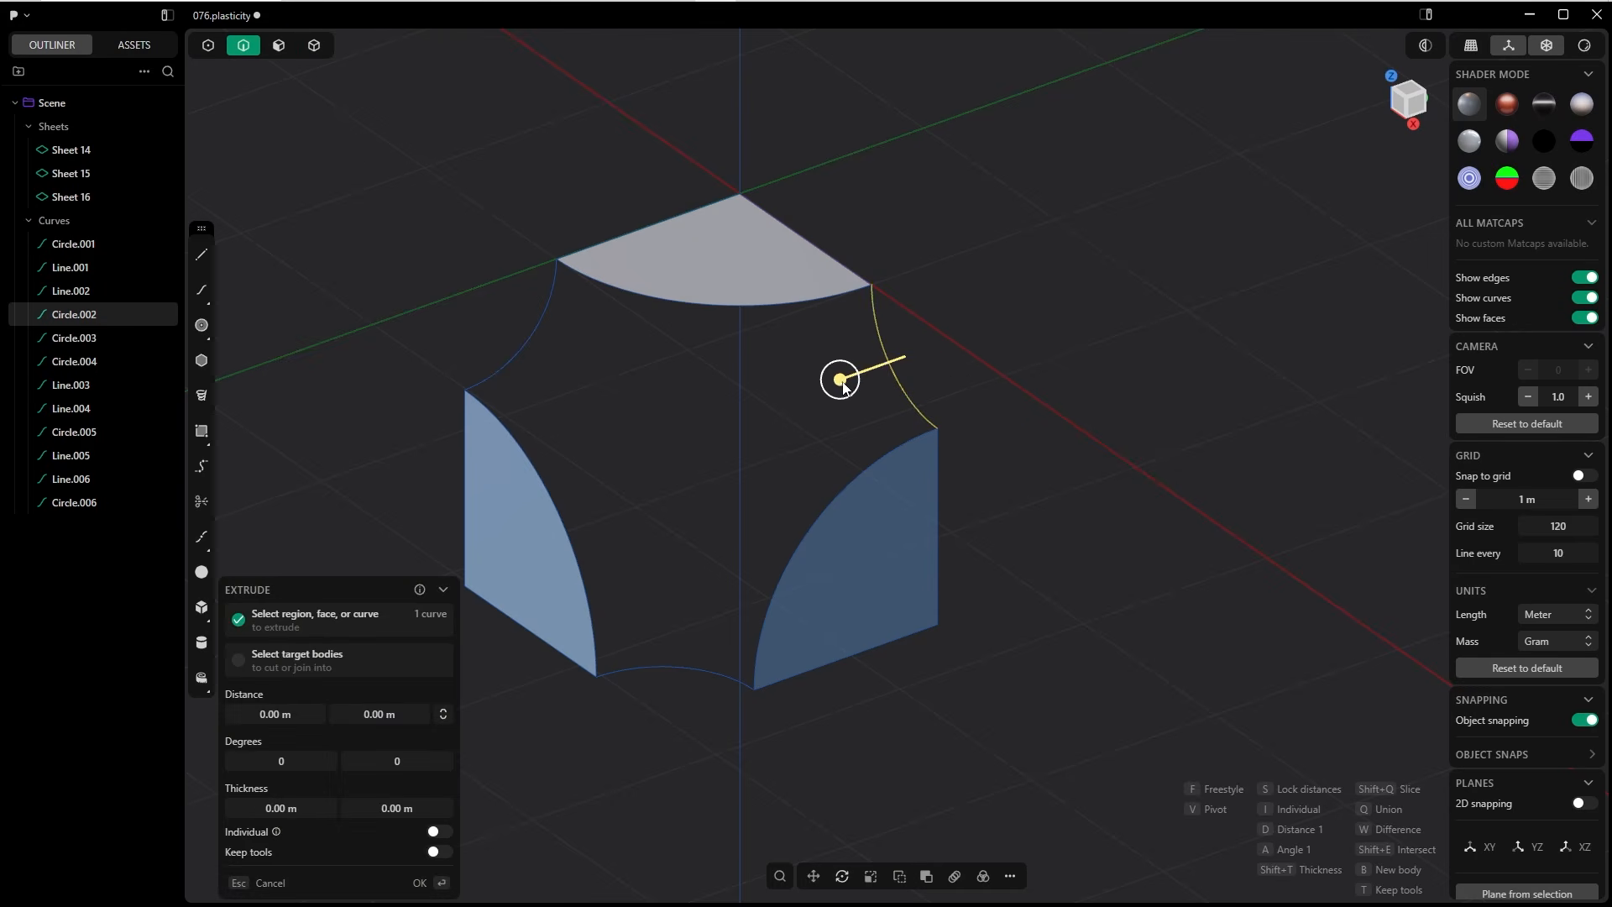
click(892, 374)
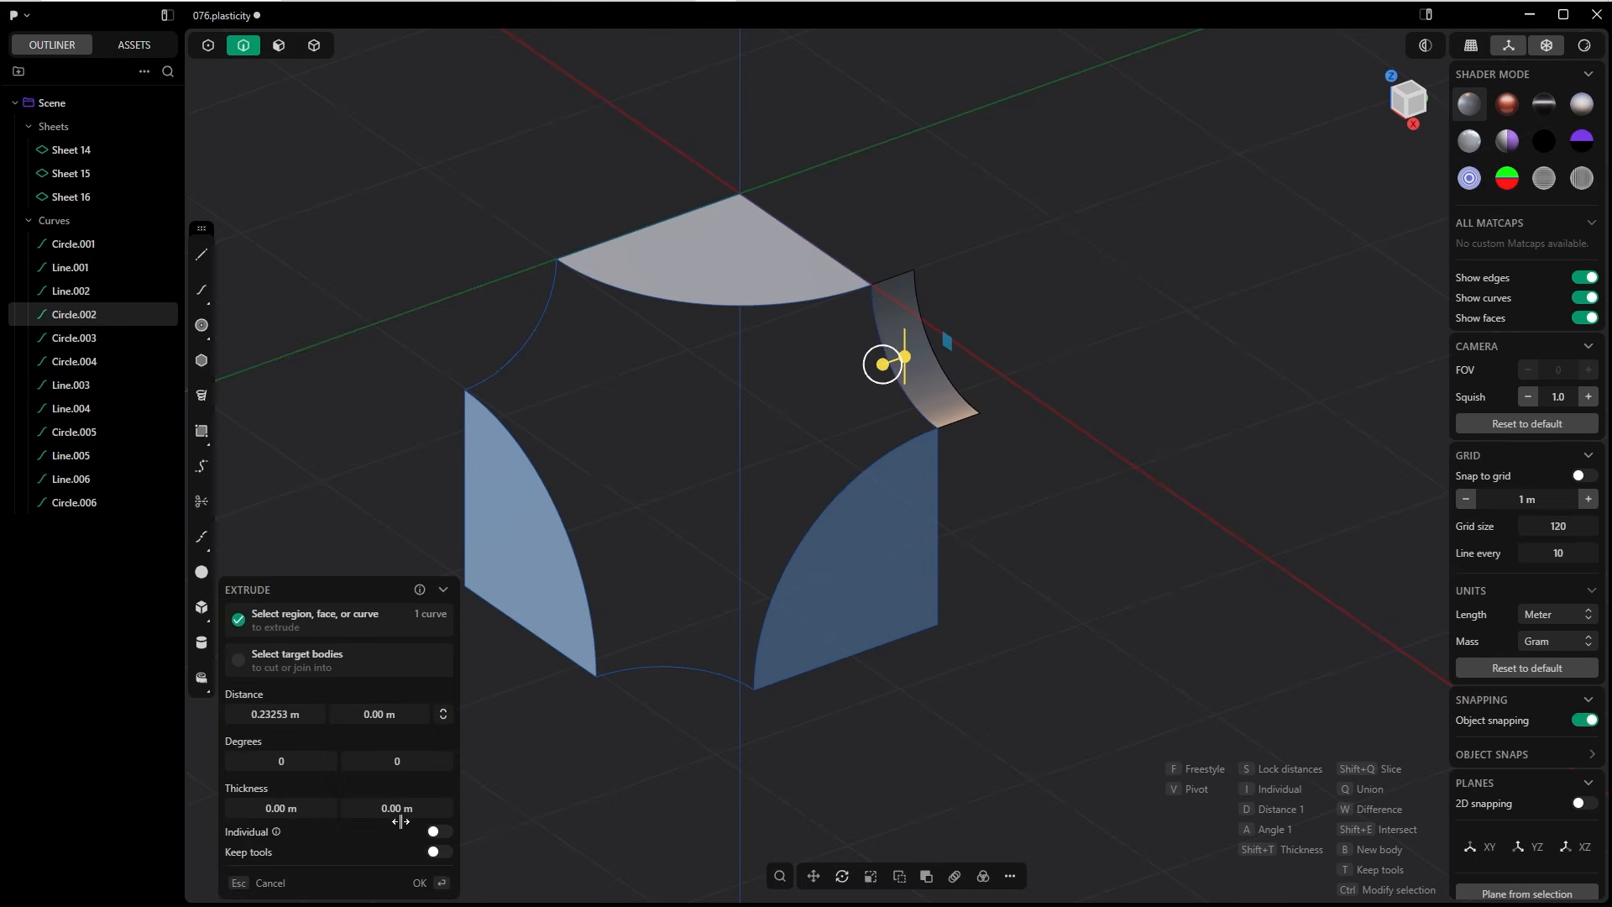
key(Return)
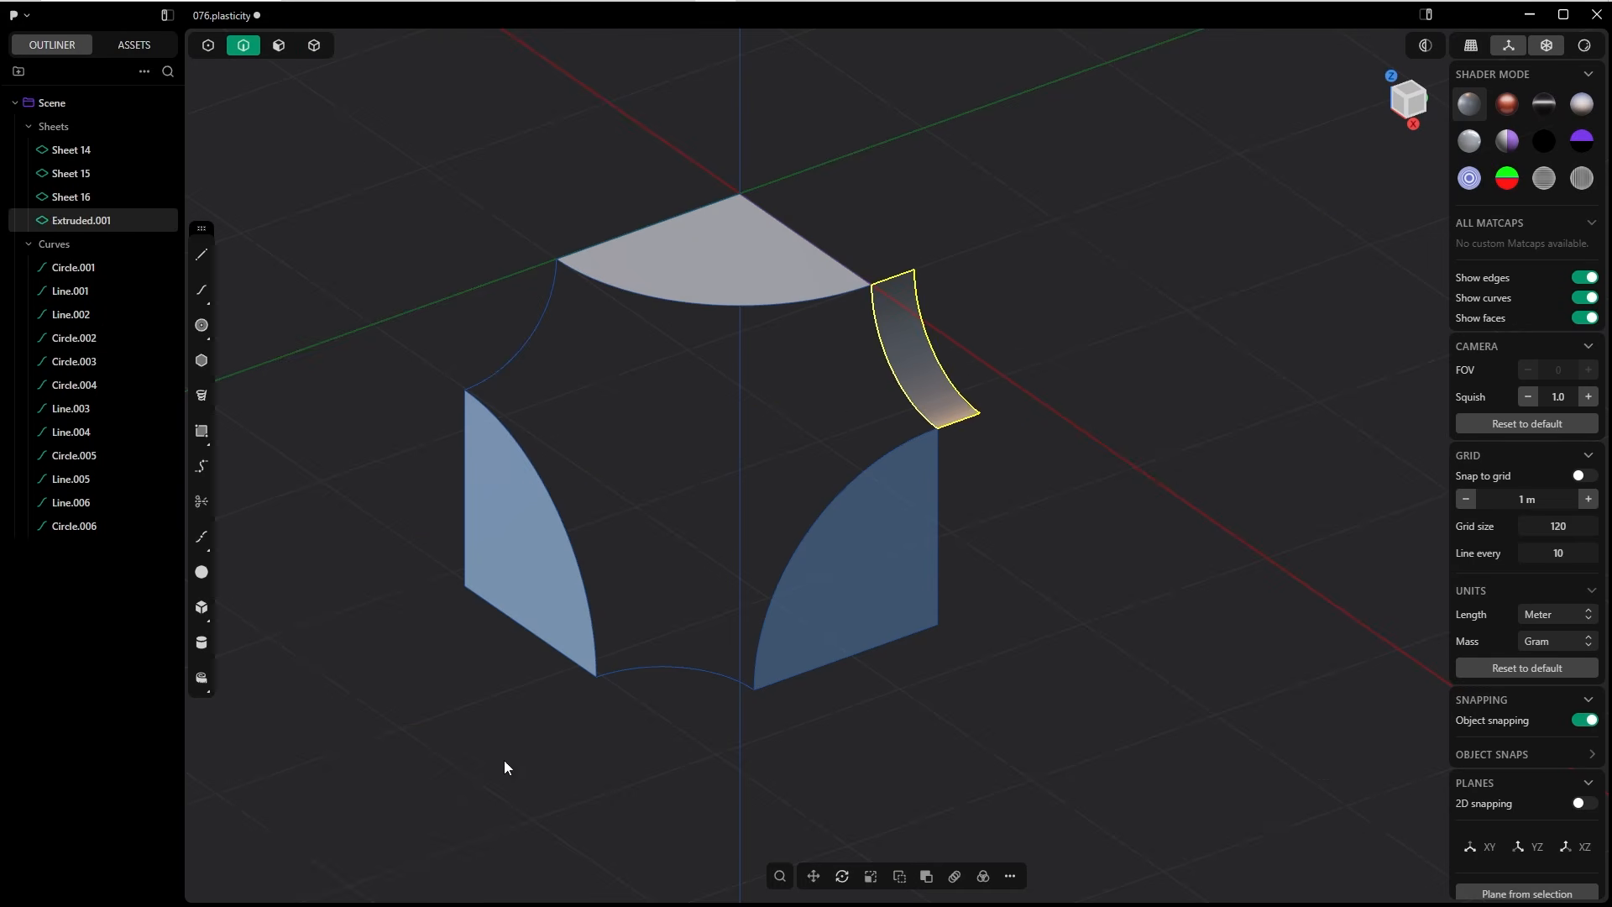
Step: Extrude the lower connecting arc downward into a short curved strip
click(670, 667)
key(e)
drag(668, 736, 668, 777)
key(Return)
Step: Extrude the Y-side connecting arc outward along negative X into a short curved strip
click(521, 353)
key(e)
drag(471, 319, 434, 294)
key(Return)
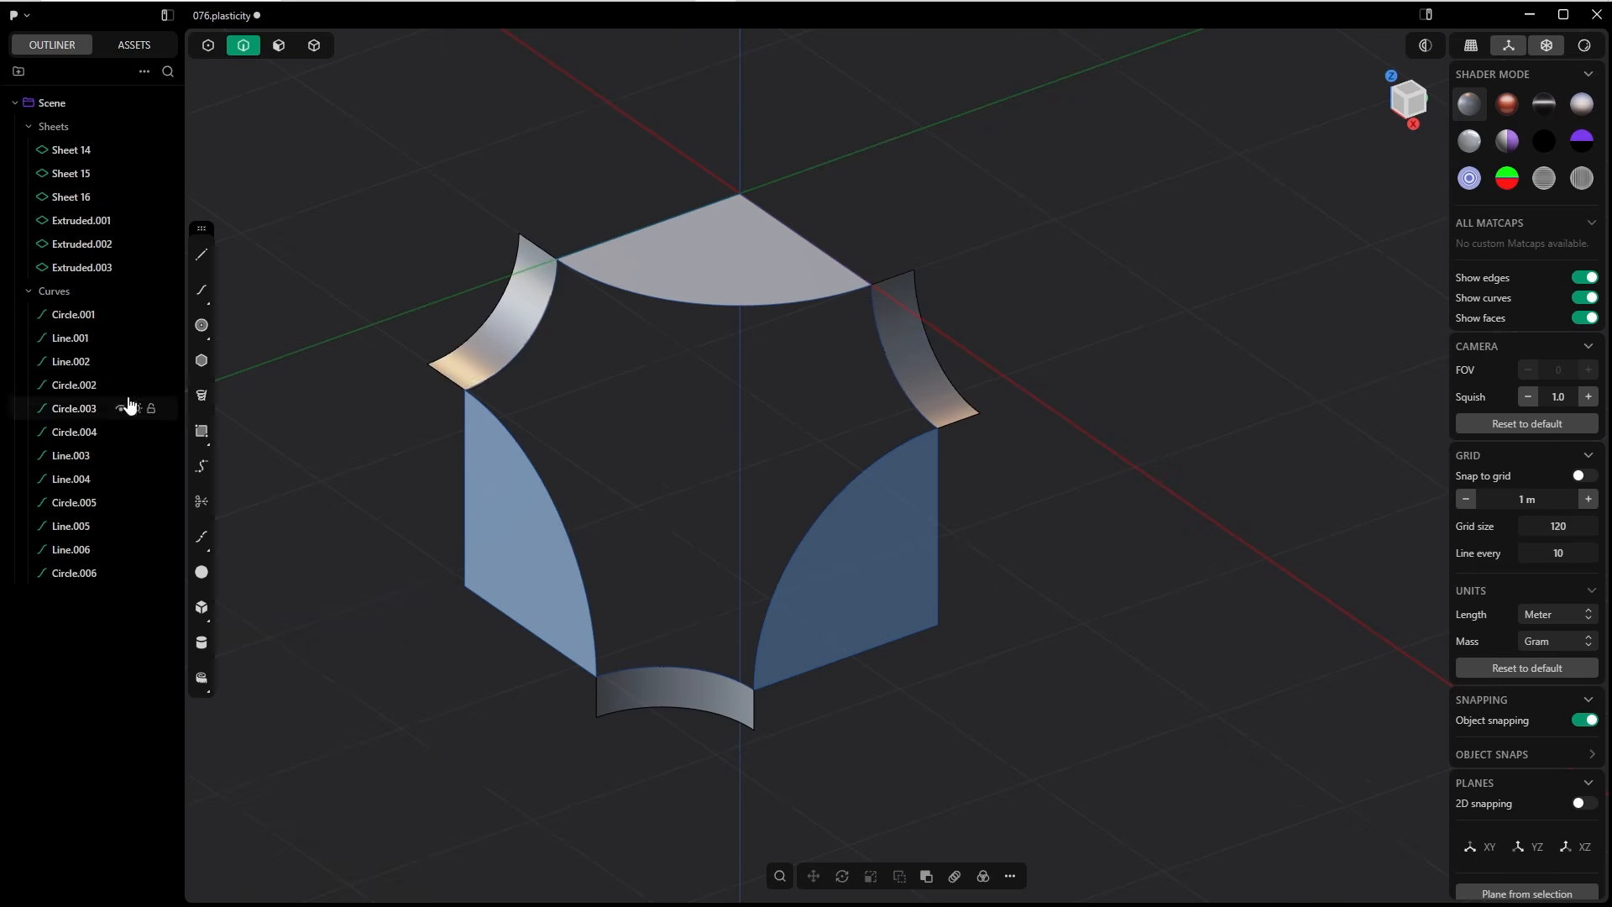
Step: Hide all the curves and switch to edge selection
click(135, 291)
middle_drag(888, 193, 921, 202)
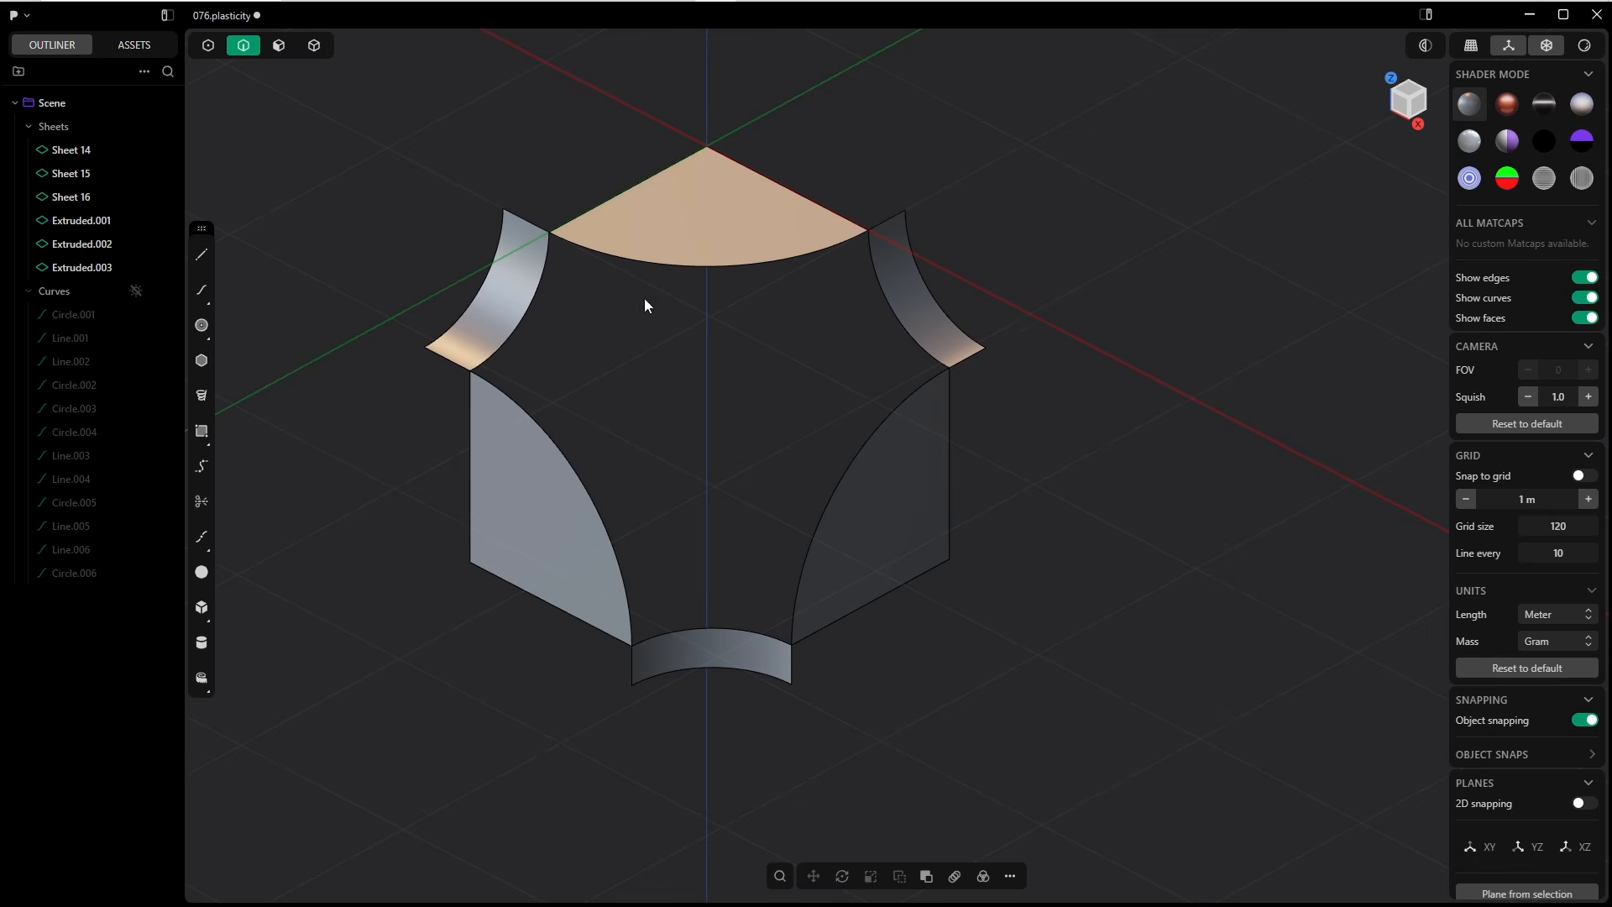
key(Tab)
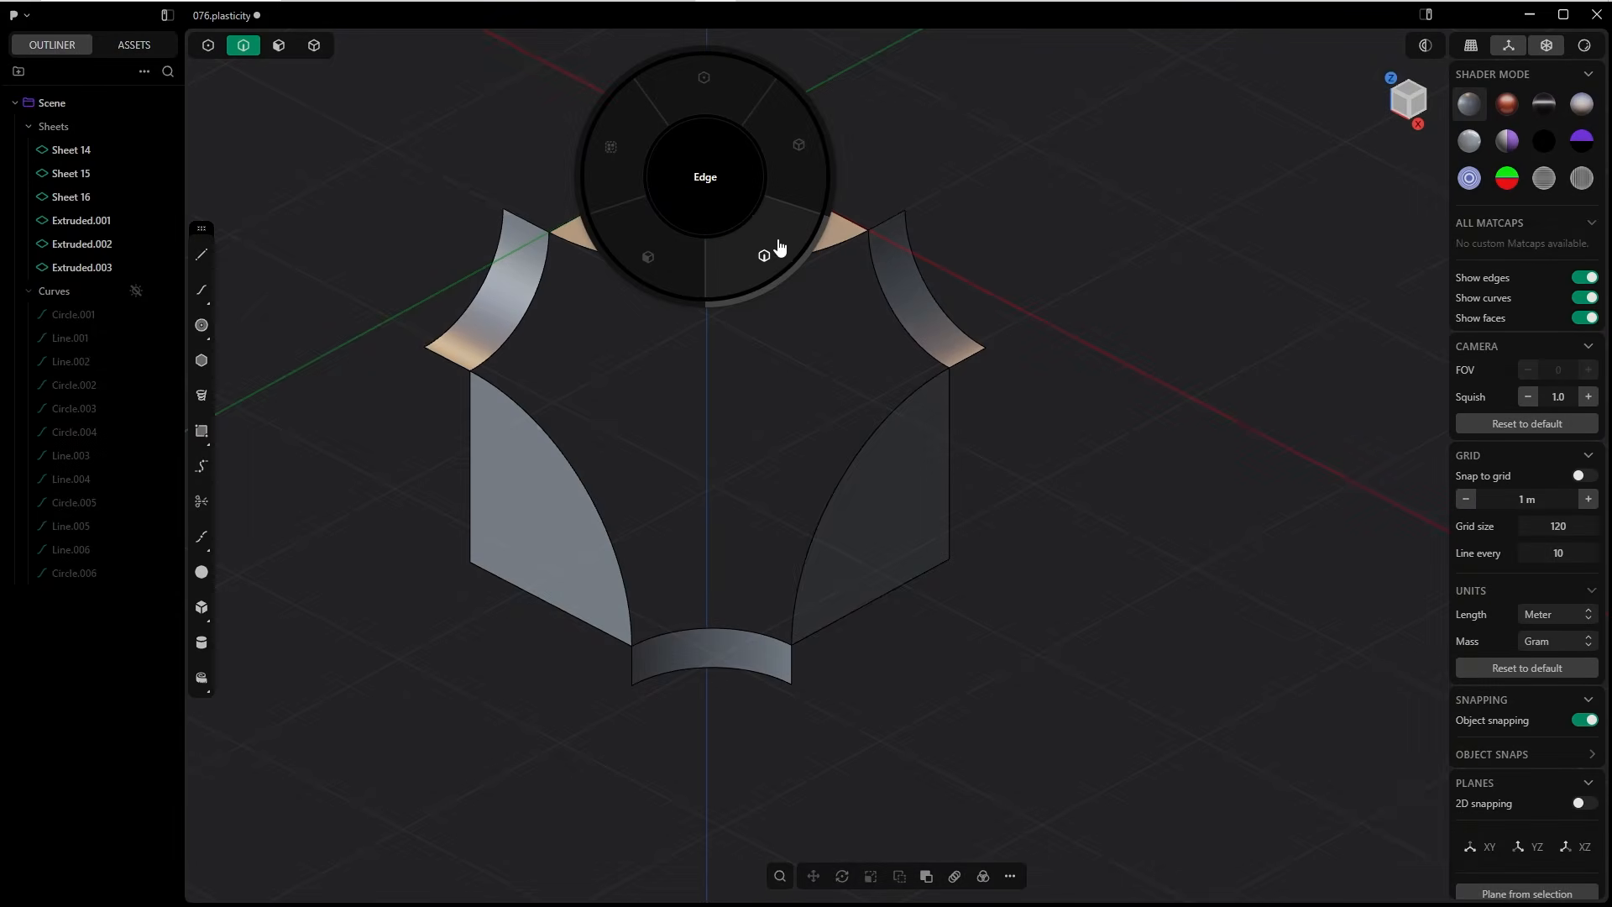
click(778, 246)
click(740, 267)
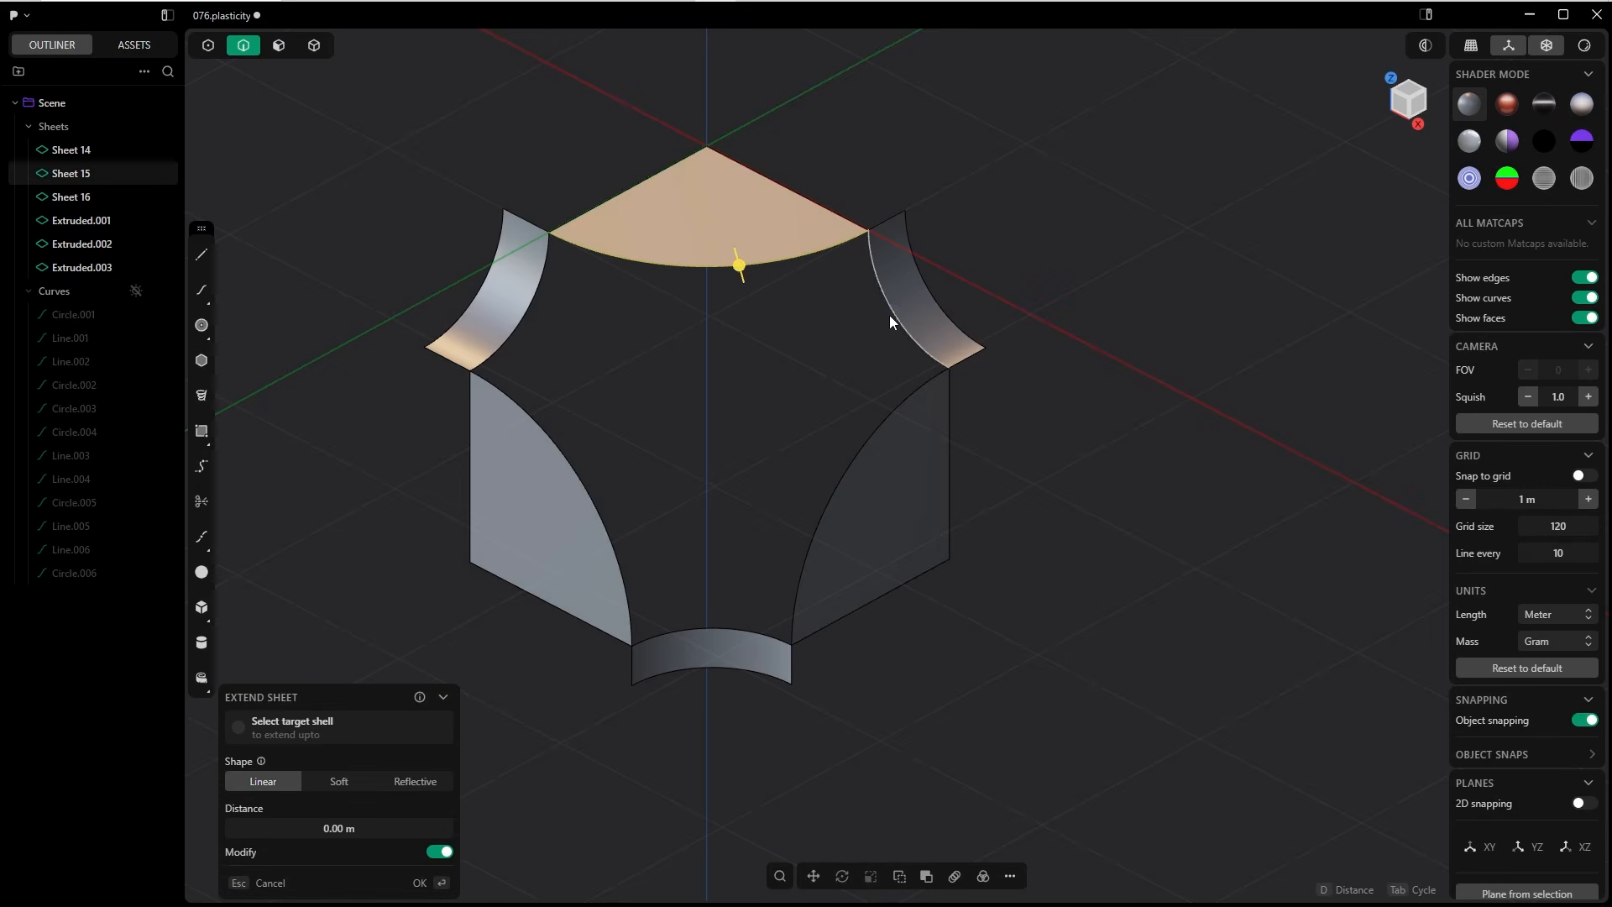
shift+click(890, 315)
key(Escape)
click(724, 268)
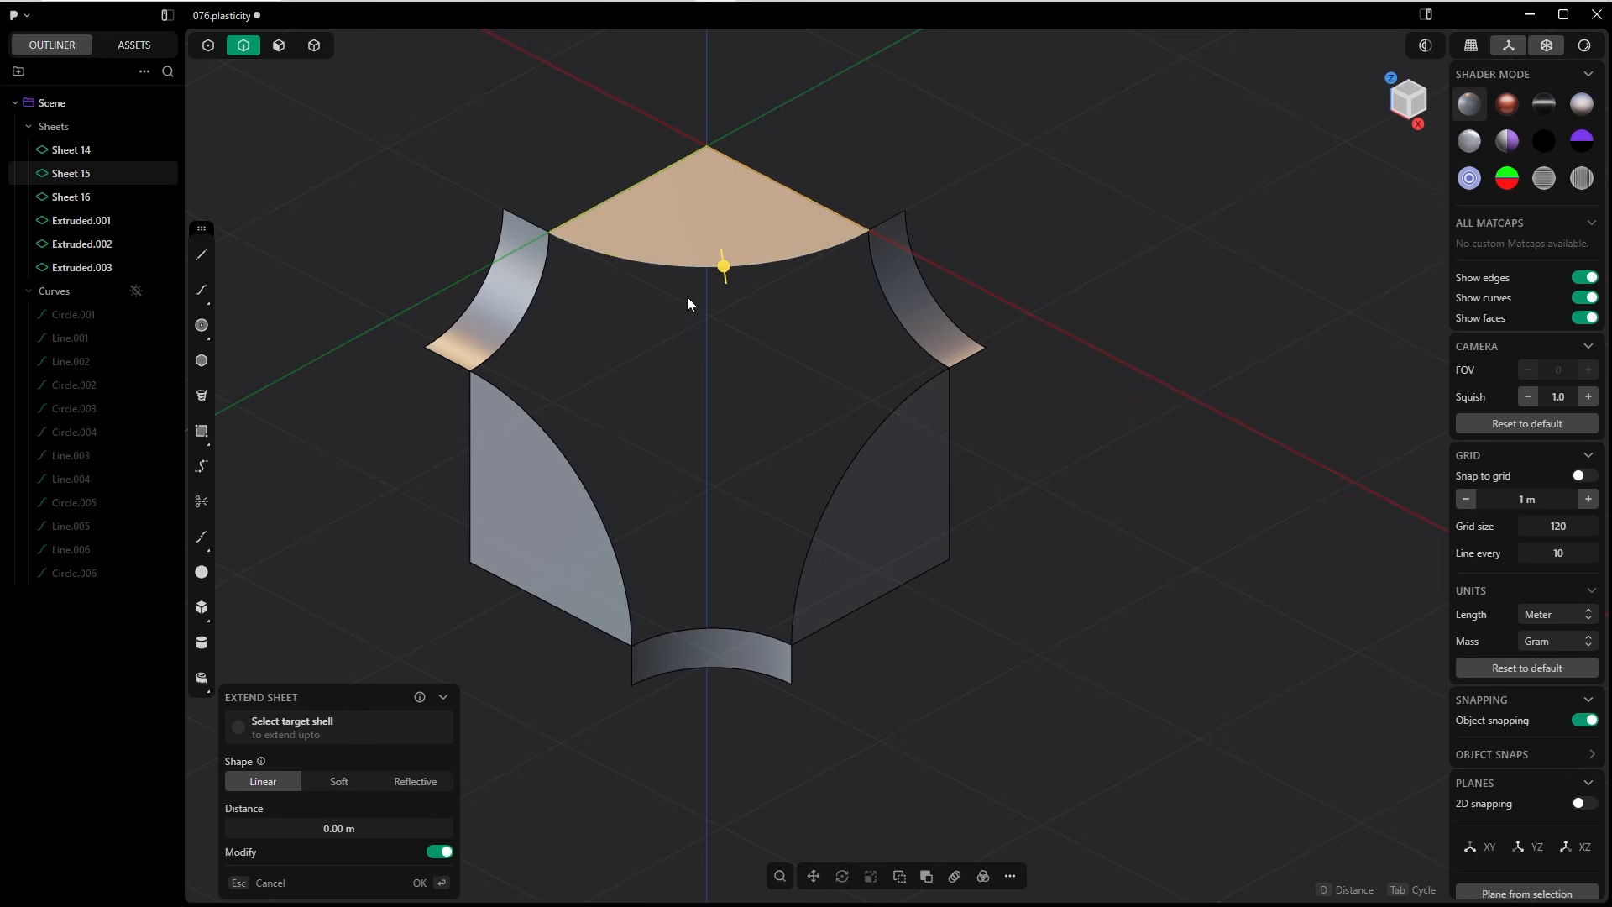
key(Escape)
Step: Start an XNurbs surface bounded by the six inner edges of the flat sheets and curved strips
click(720, 269)
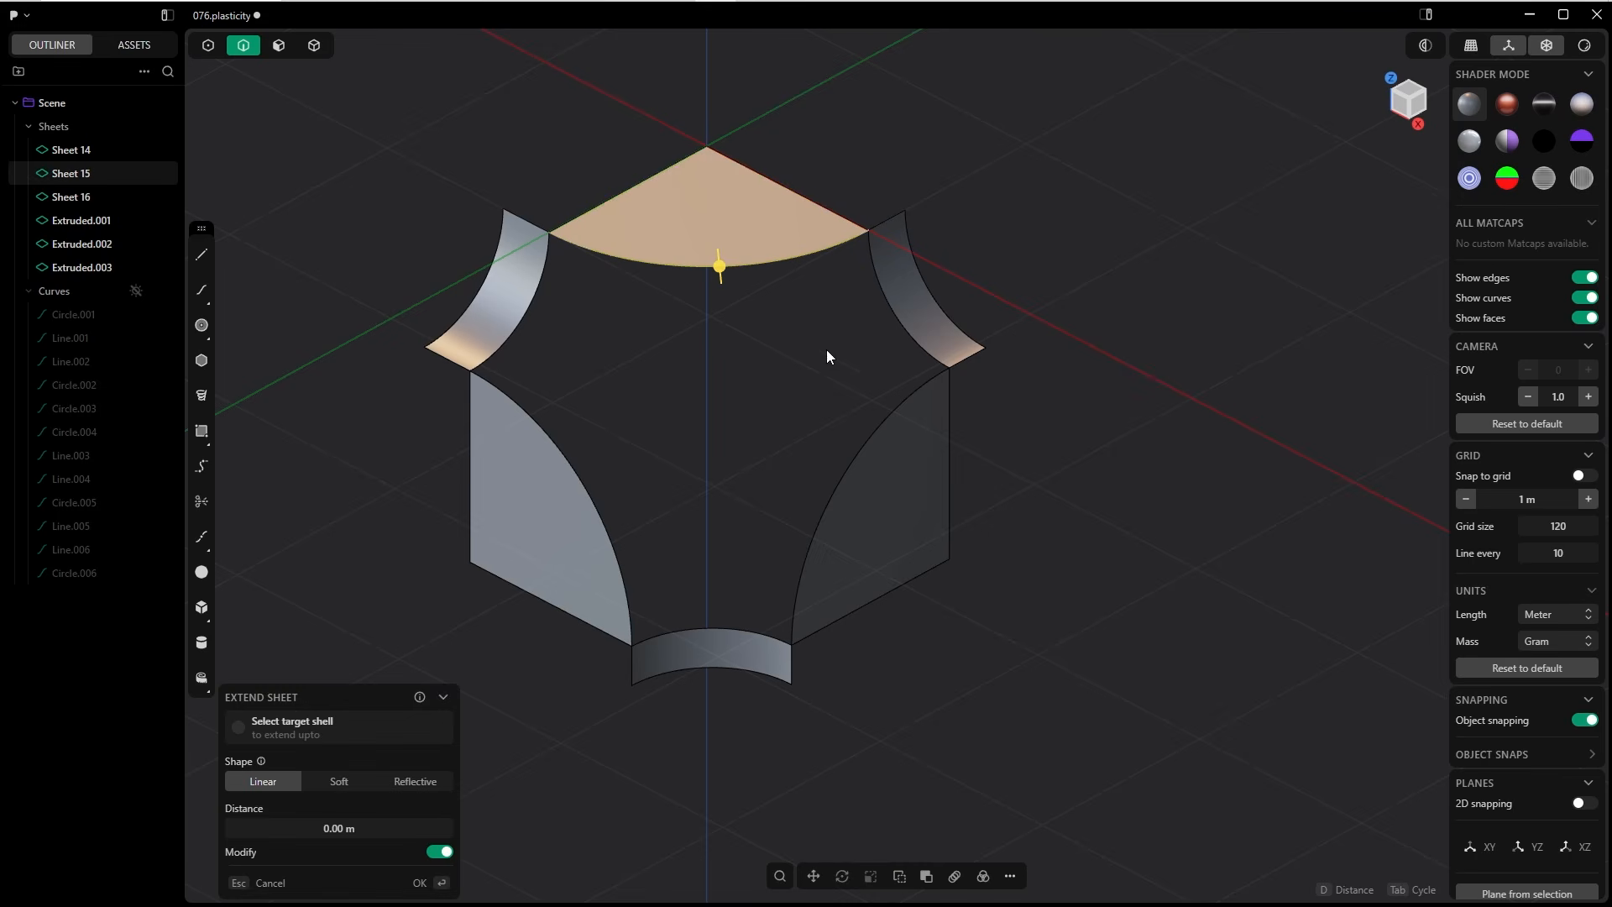
click(885, 310)
click(880, 418)
click(726, 628)
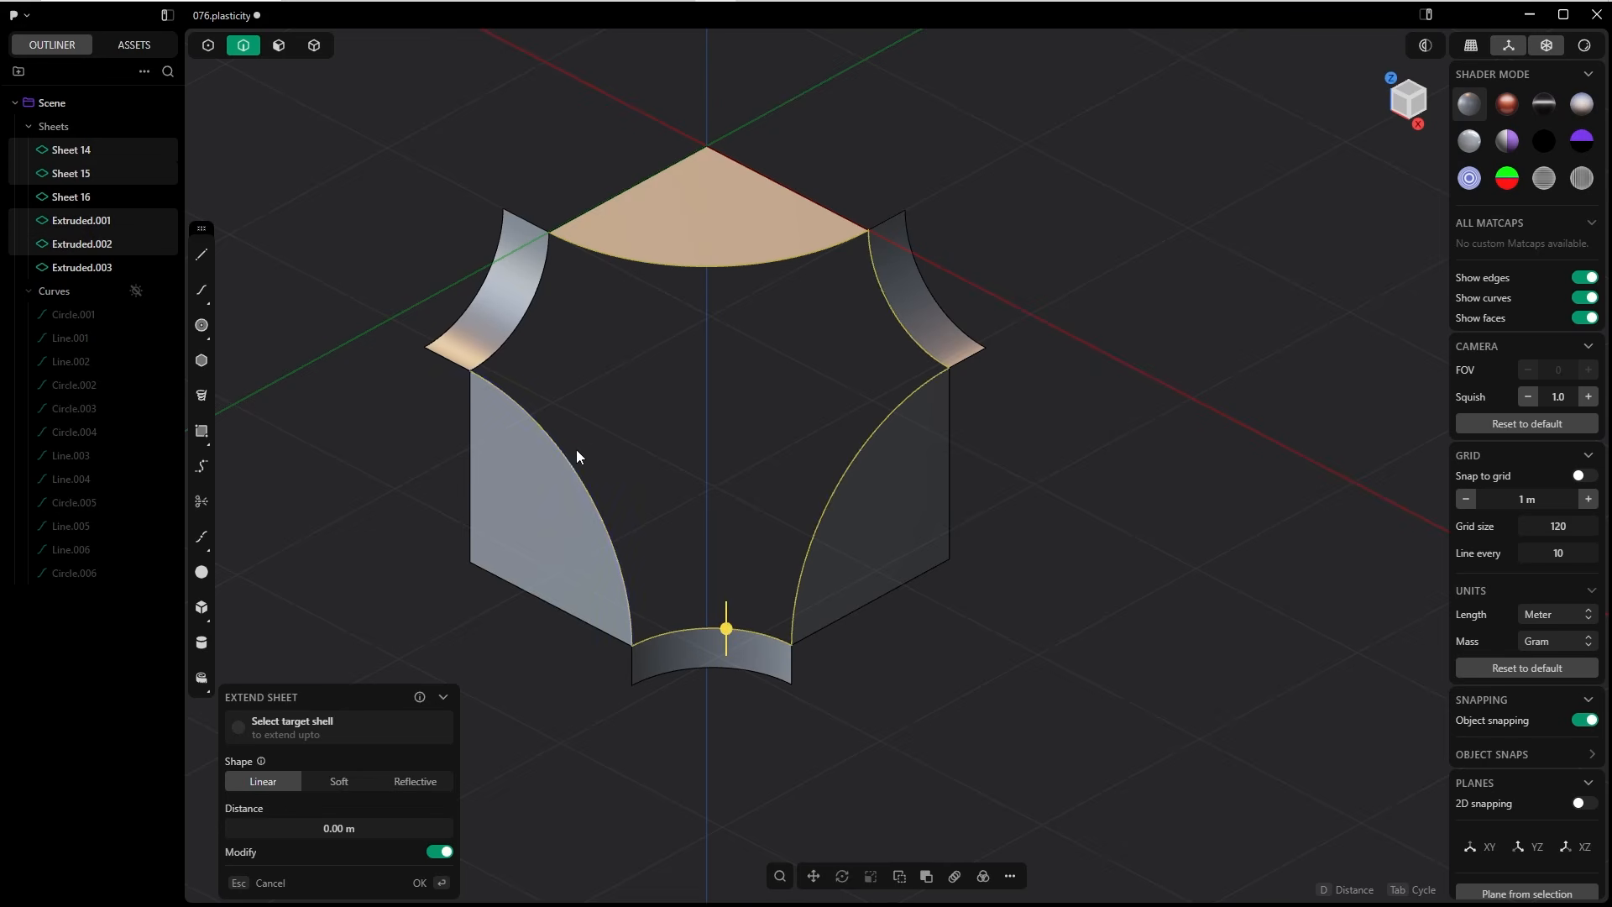
click(576, 450)
click(524, 332)
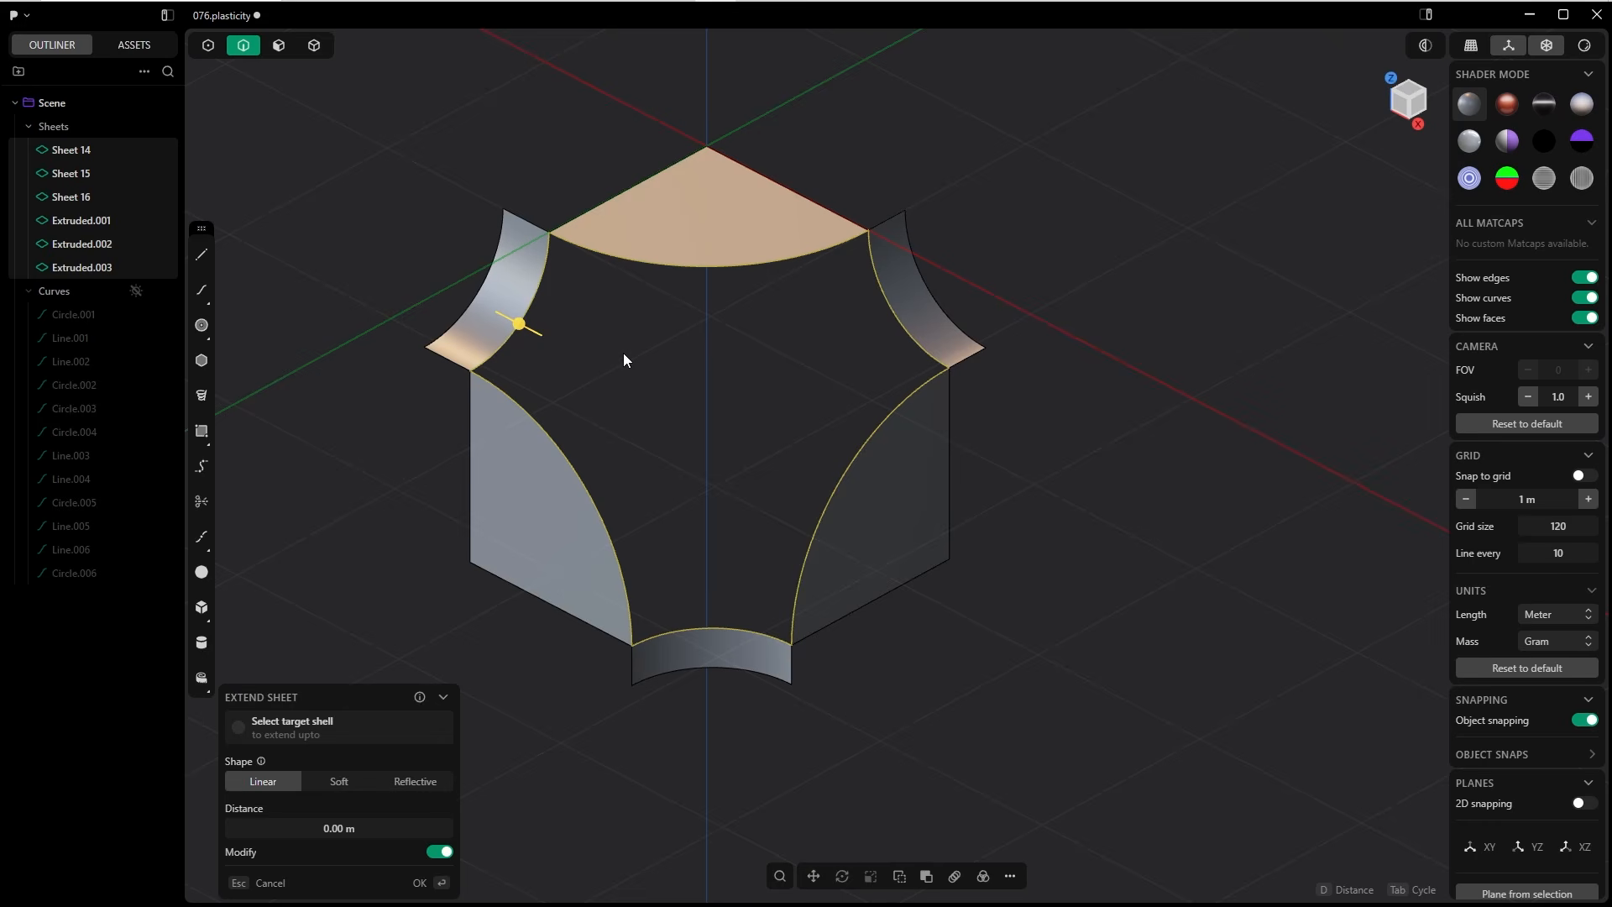
text(fxn)
key(Return)
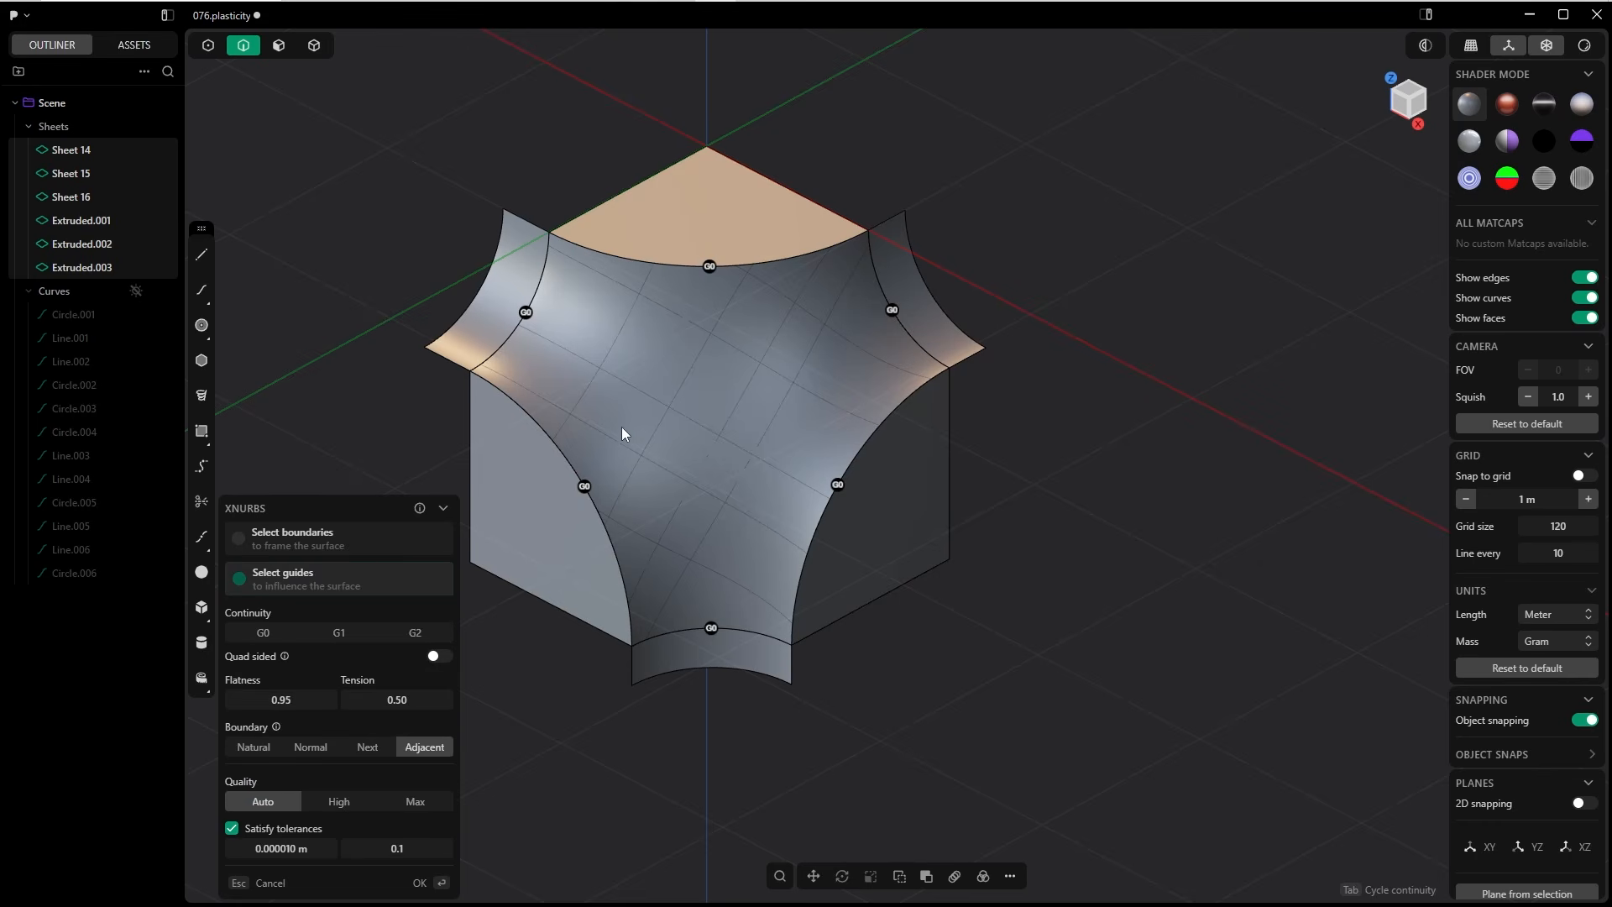
Step: Set G1 continuity along the three curved strip edges and create the XNurbs surface
click(526, 312)
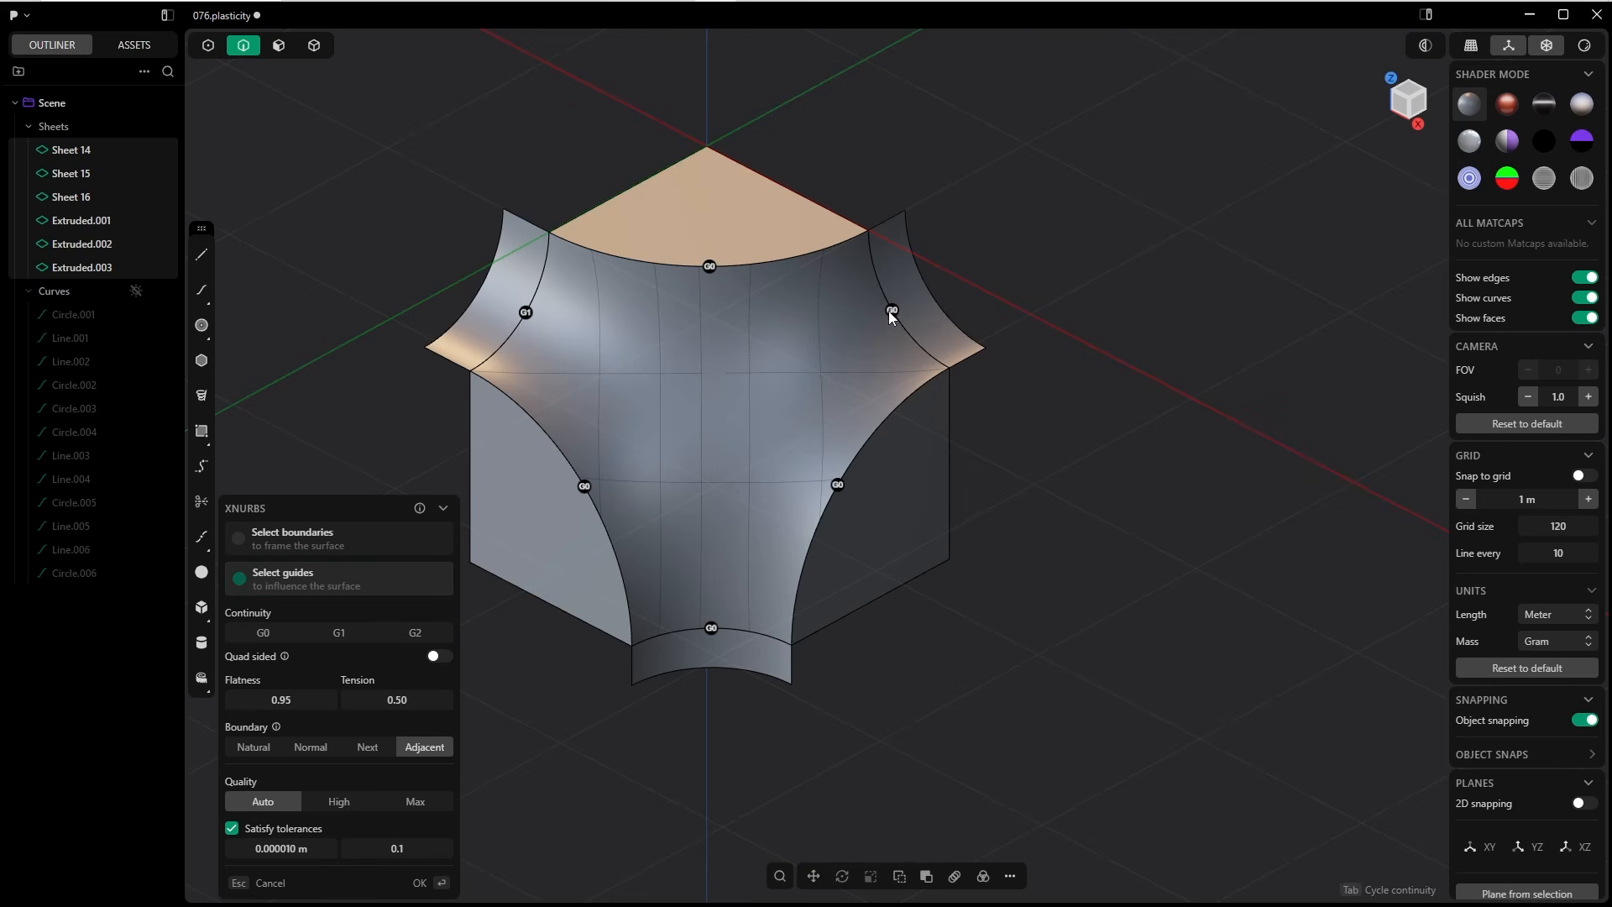
click(891, 310)
click(713, 627)
middle_drag(713, 628, 881, 643)
key(Return)
Step: Delete the XNurbs surface
middle_drag(661, 777, 984, 425)
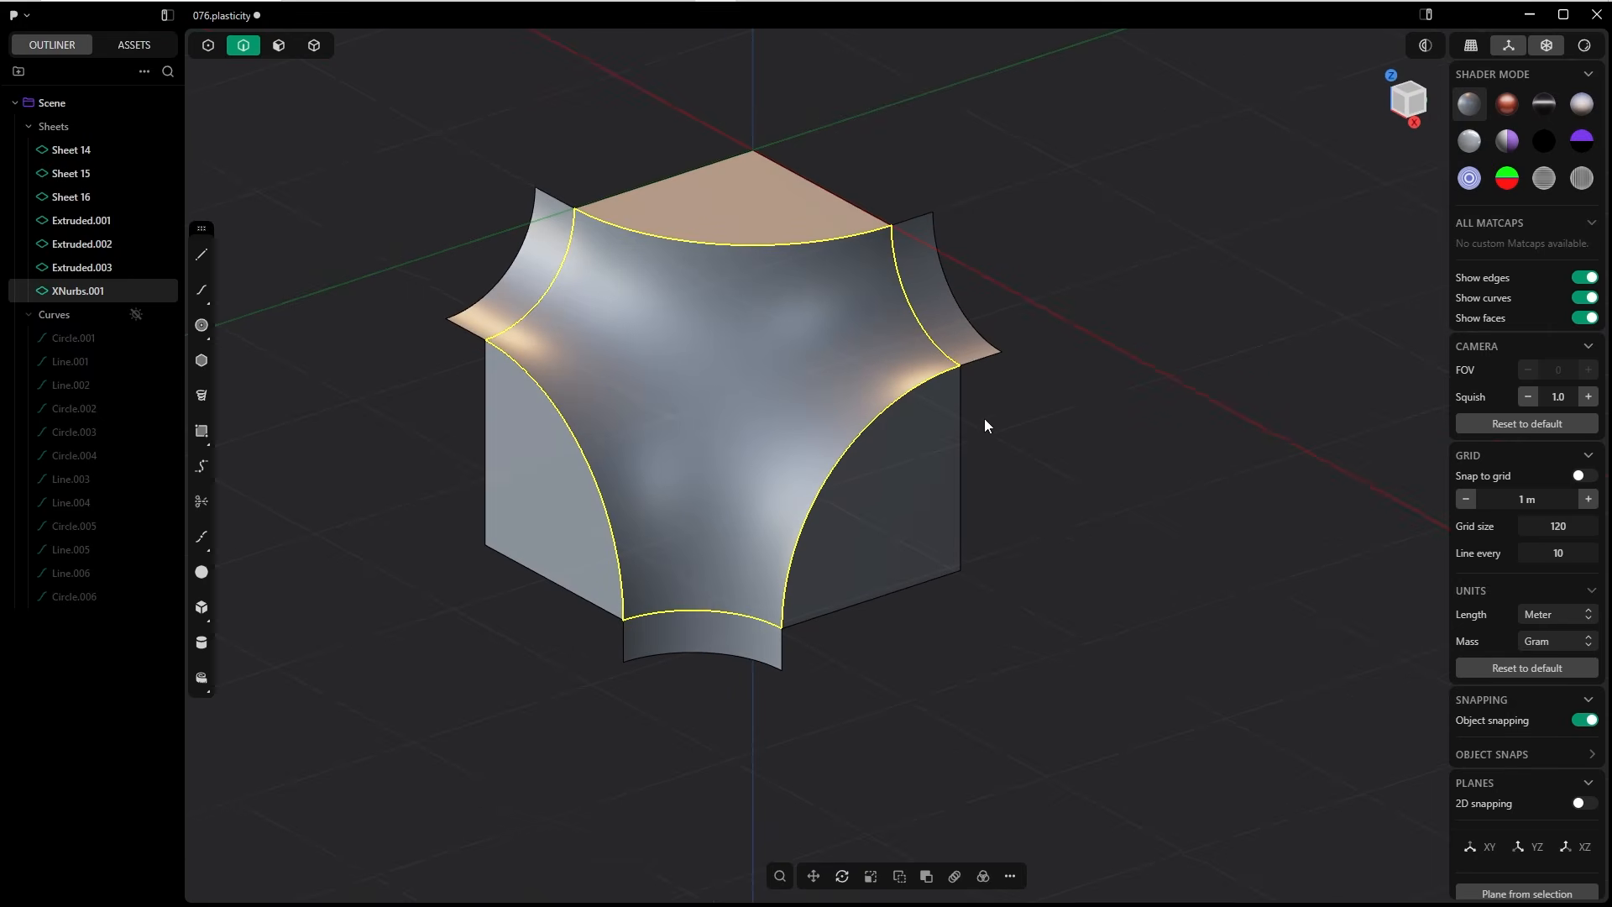
key(4)
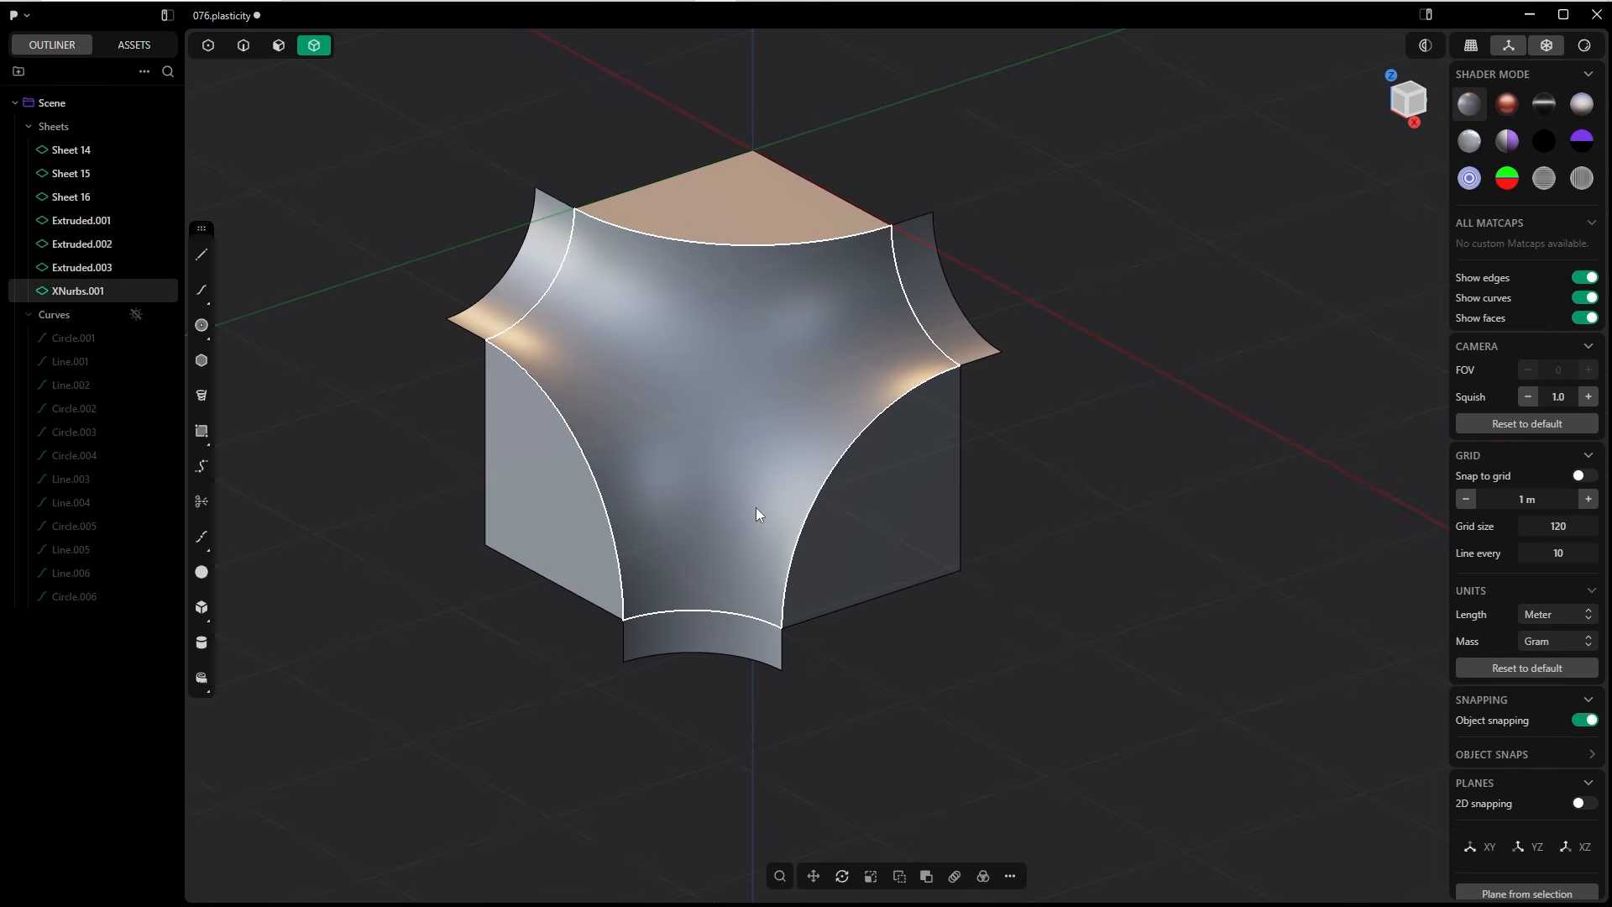
key(Delete)
Step: Span the opening with Patch Hole across the six inner edges of the sheets and strips, using multiple faces
key(2)
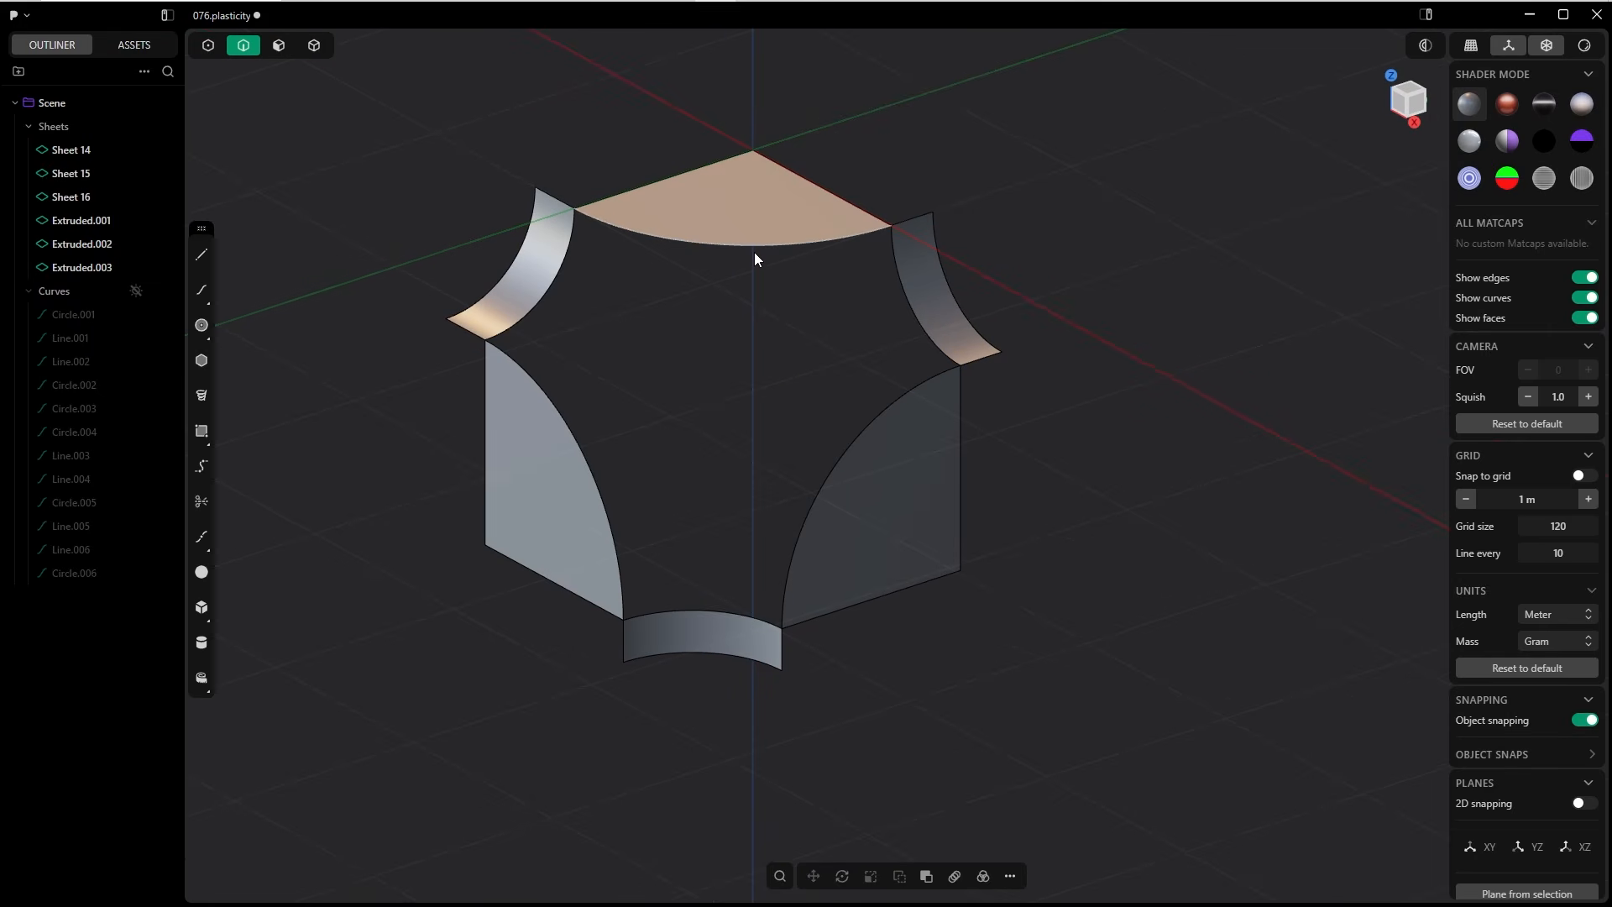
middle_drag(753, 272, 729, 247)
click(729, 247)
shift+click(885, 294)
shift+click(884, 380)
shift+click(729, 608)
shift+click(613, 465)
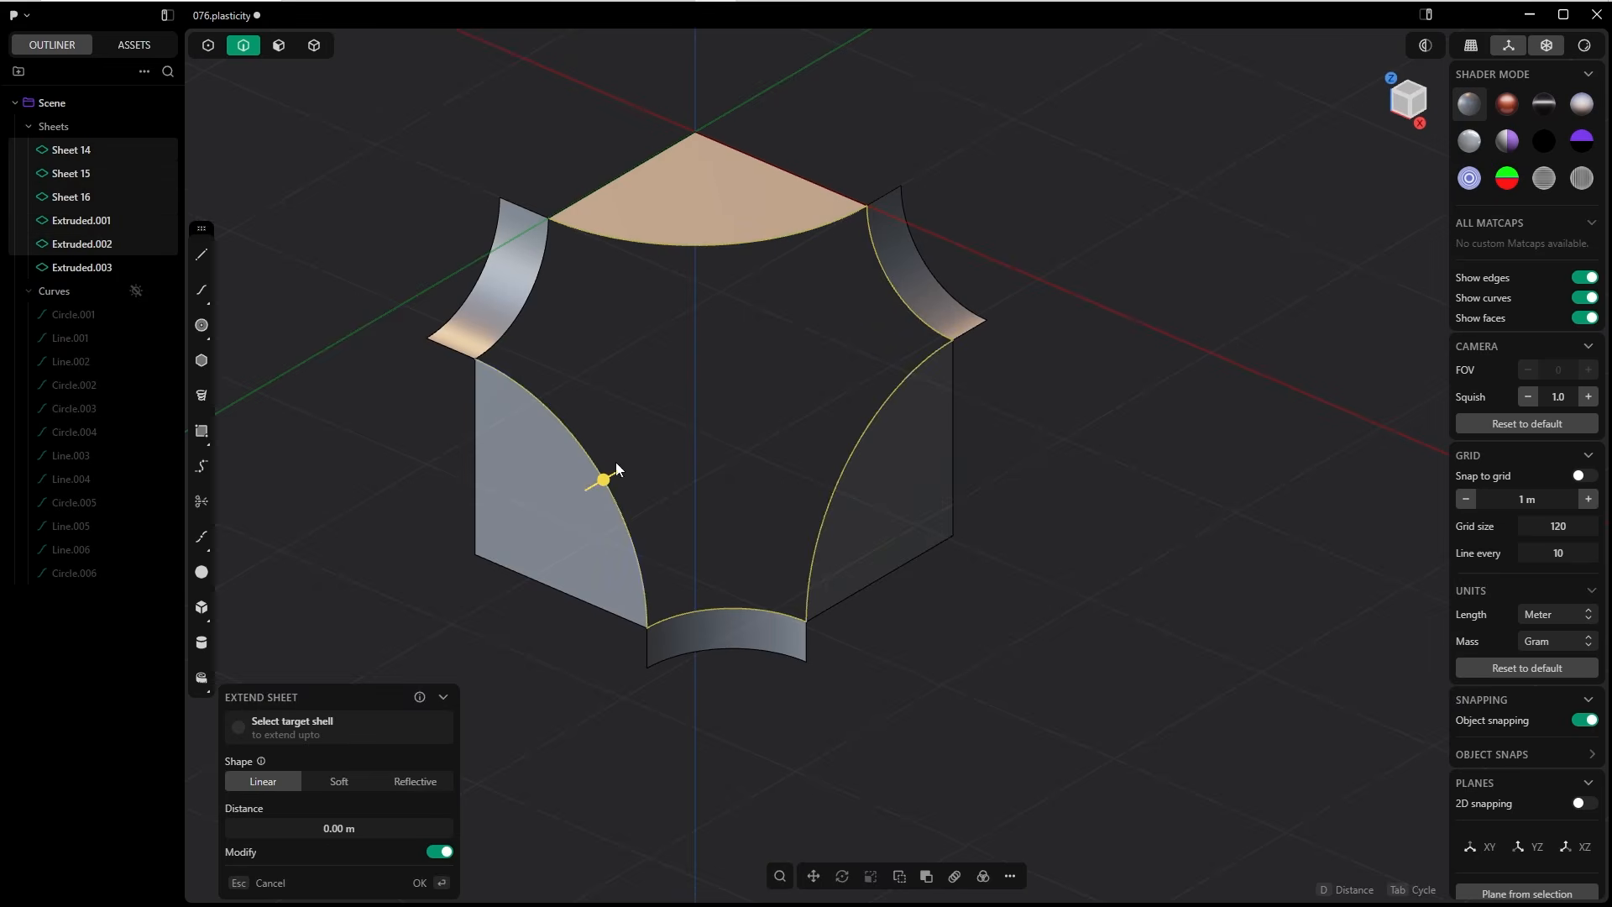
shift+click(532, 291)
middle_drag(680, 369, 731, 371)
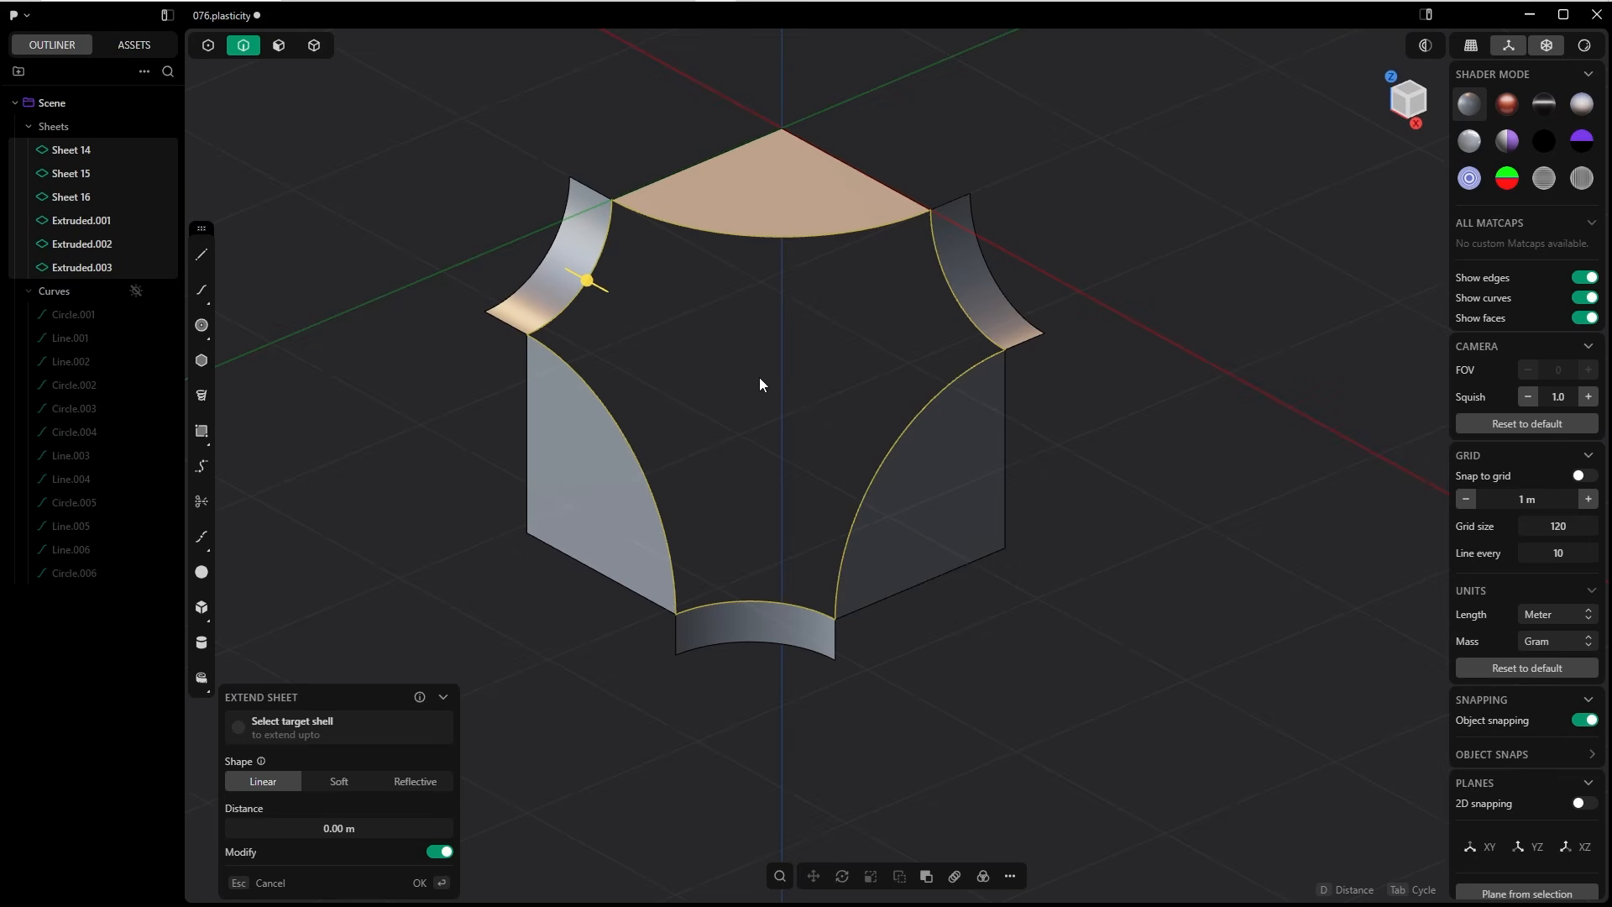
key(shift+p)
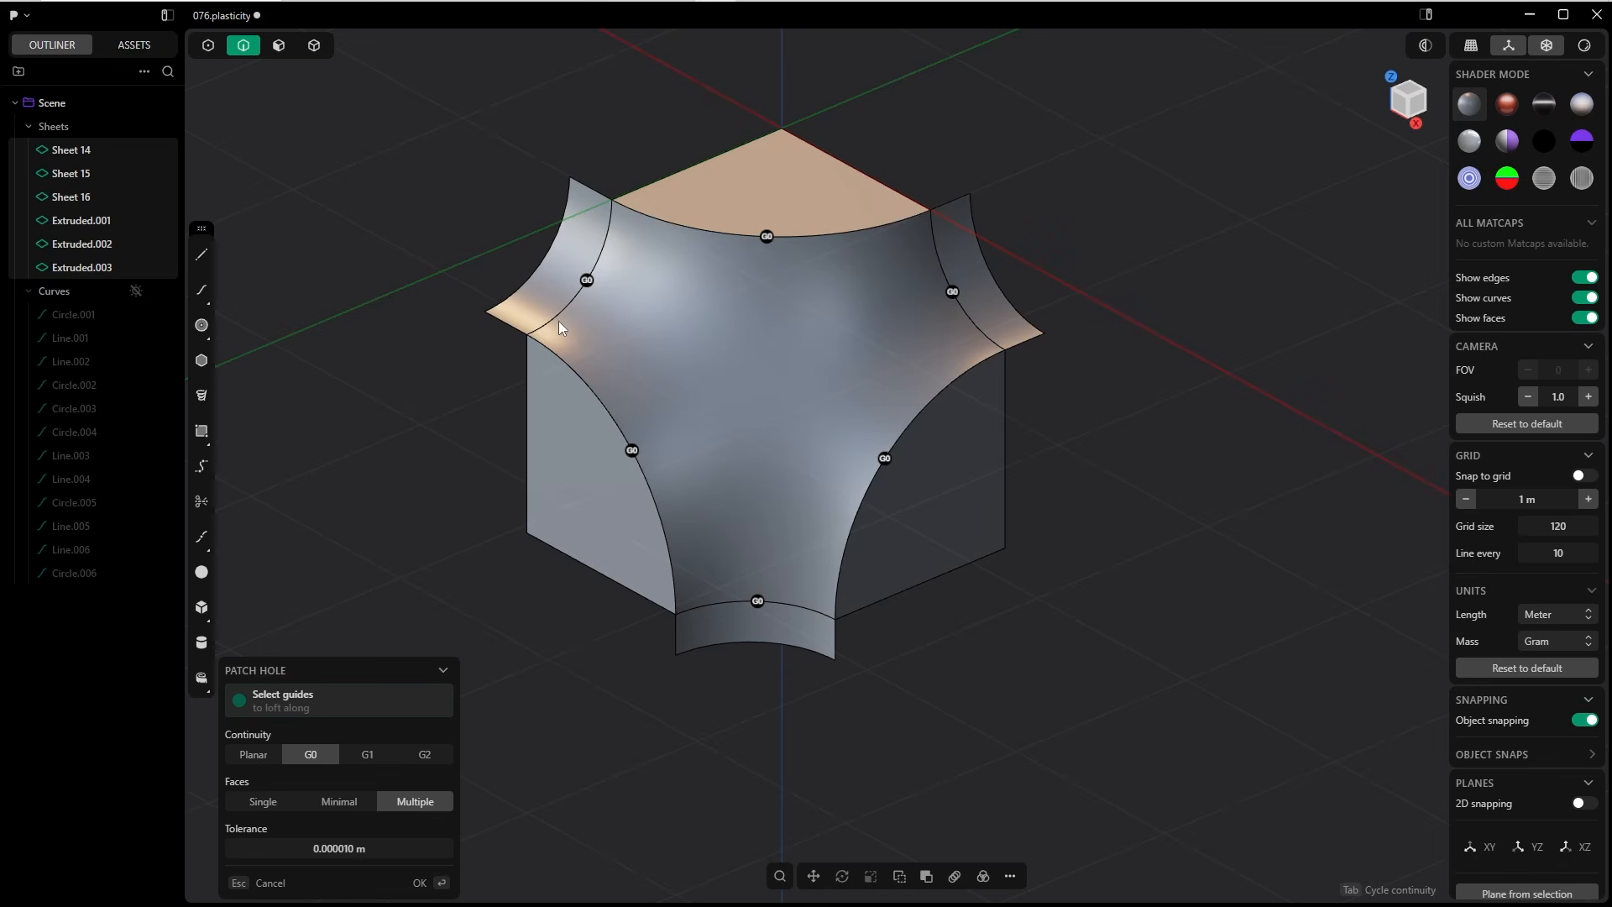
Step: Set the patch to G1 continuity at the three curved strips and create it
click(591, 282)
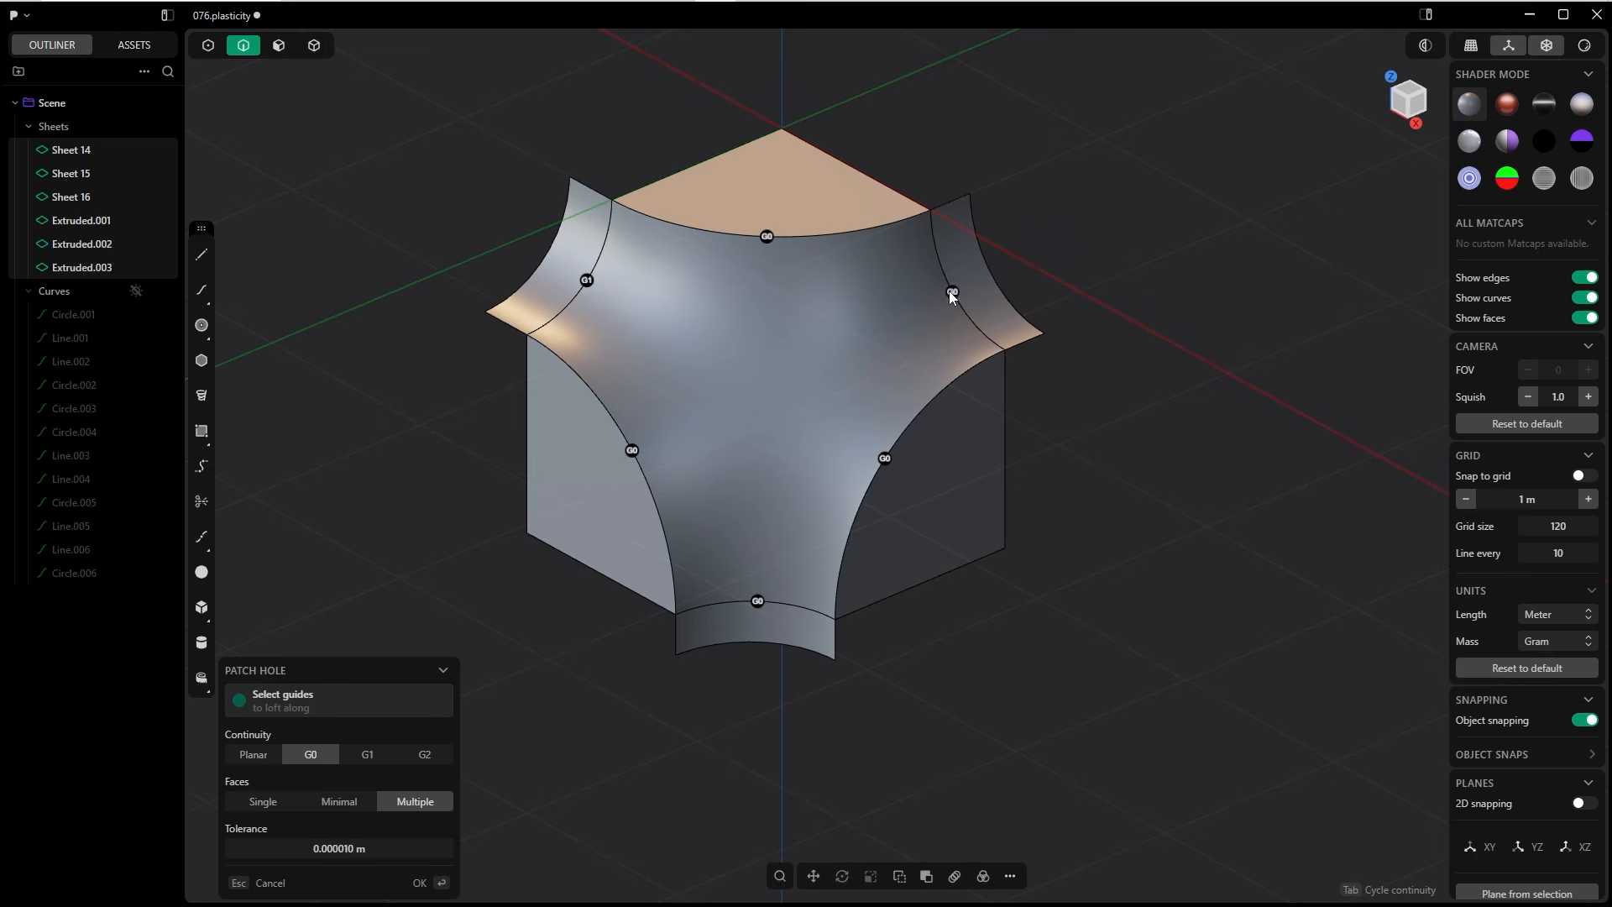
click(952, 292)
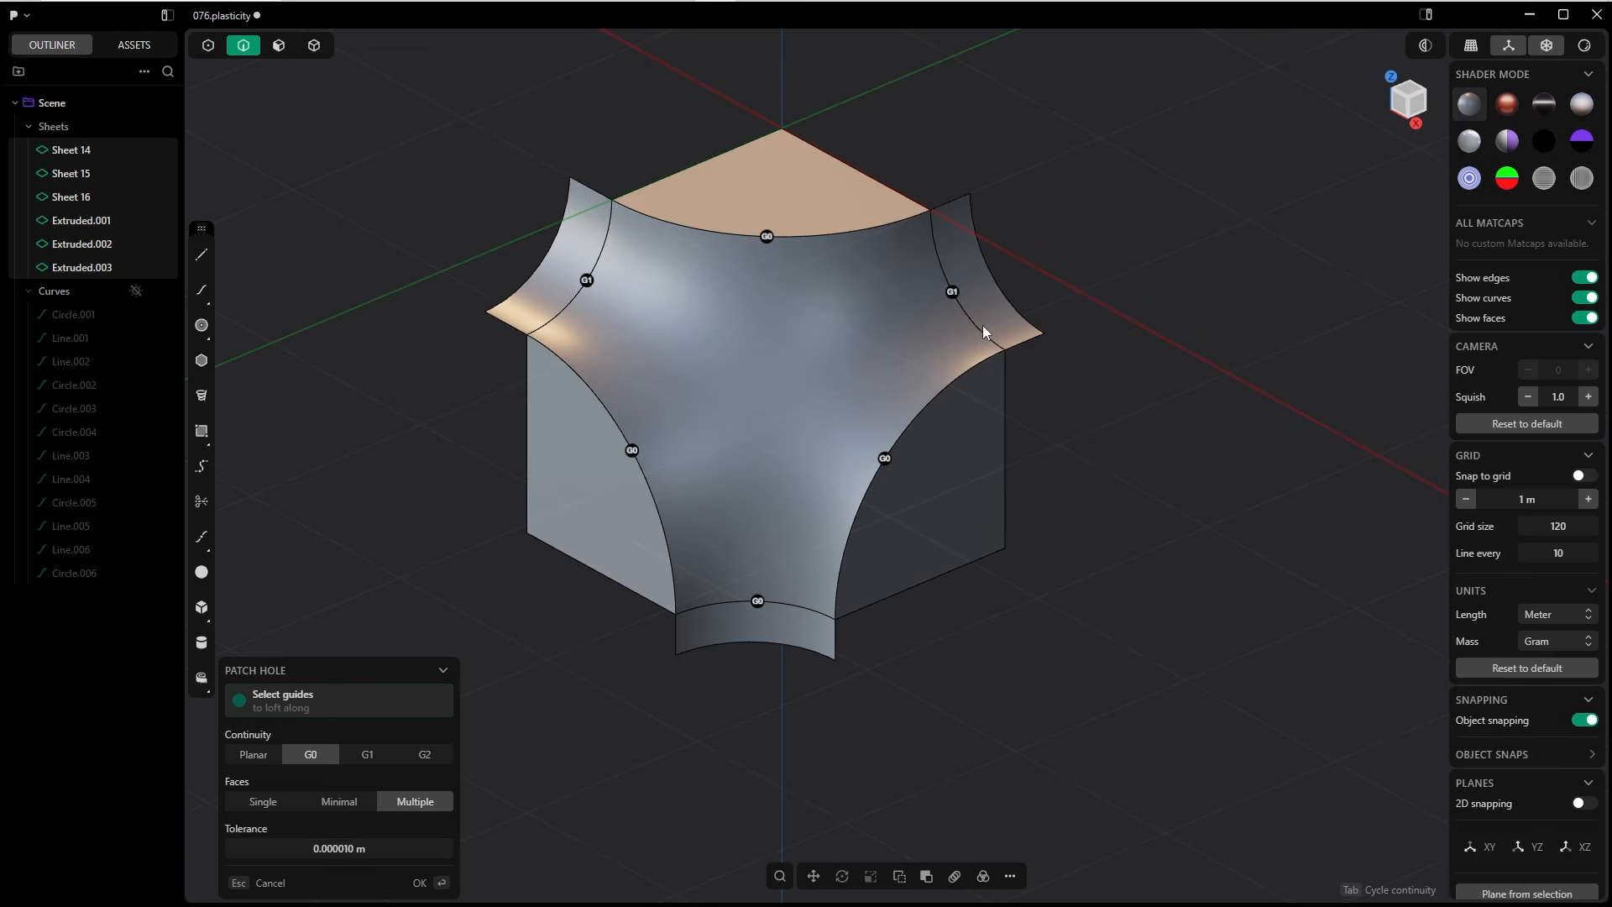
click(757, 601)
click(420, 883)
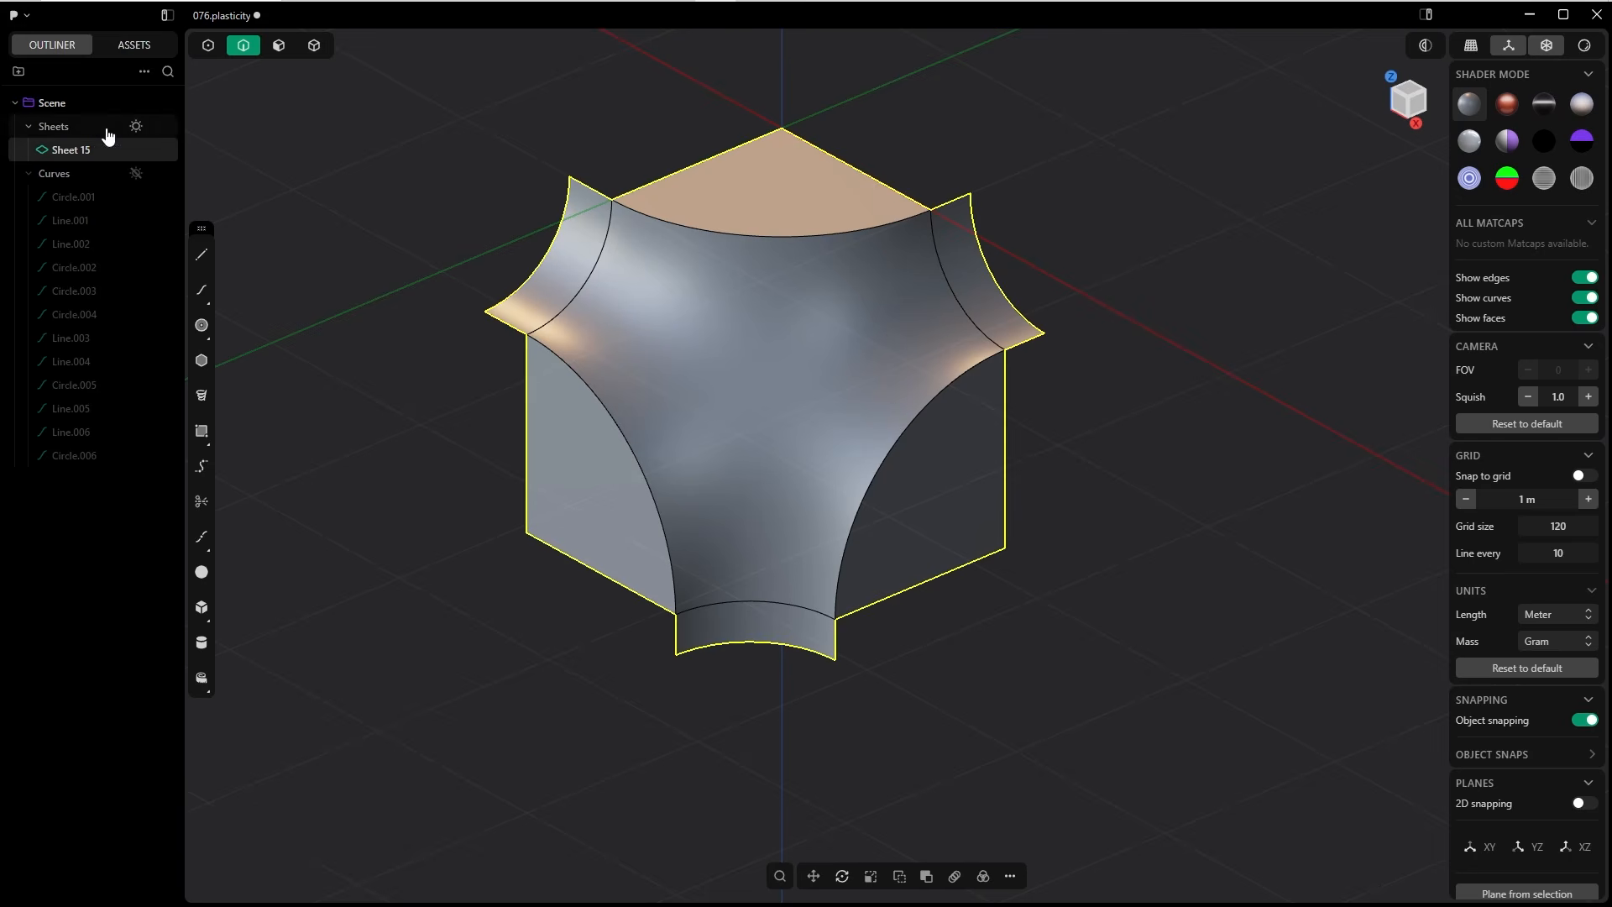
Step: Delete the three curved strip faces around the patch, keeping the quarter-circle faces
middle_drag(604, 199, 926, 240)
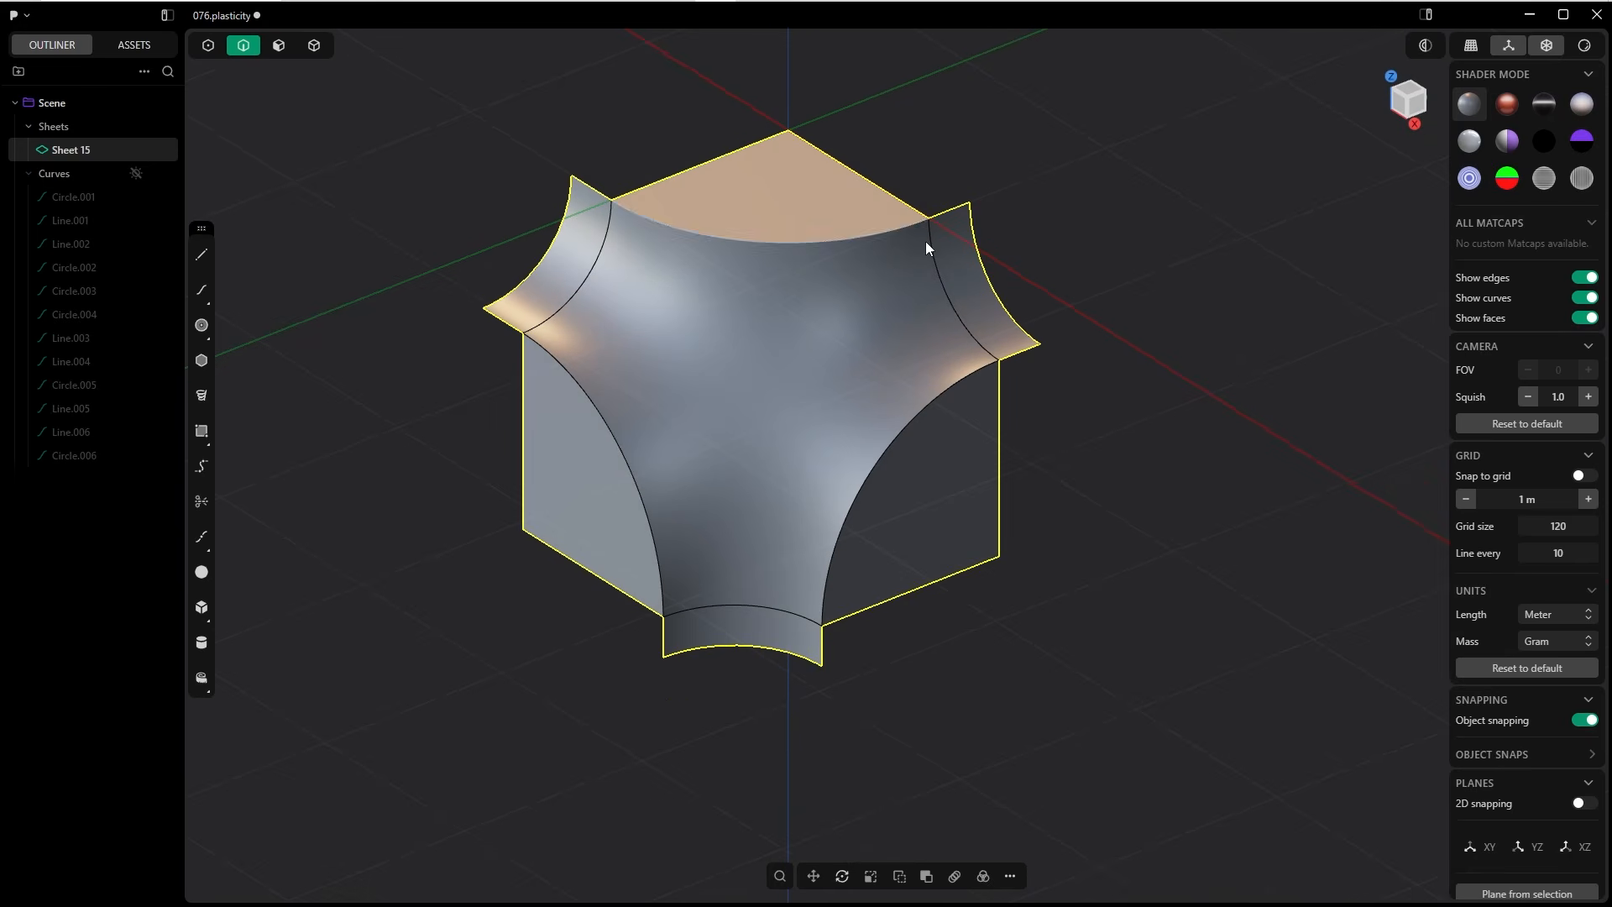
key(3)
click(1021, 305)
drag(861, 690, 769, 630)
drag(569, 141, 527, 279)
key(Return)
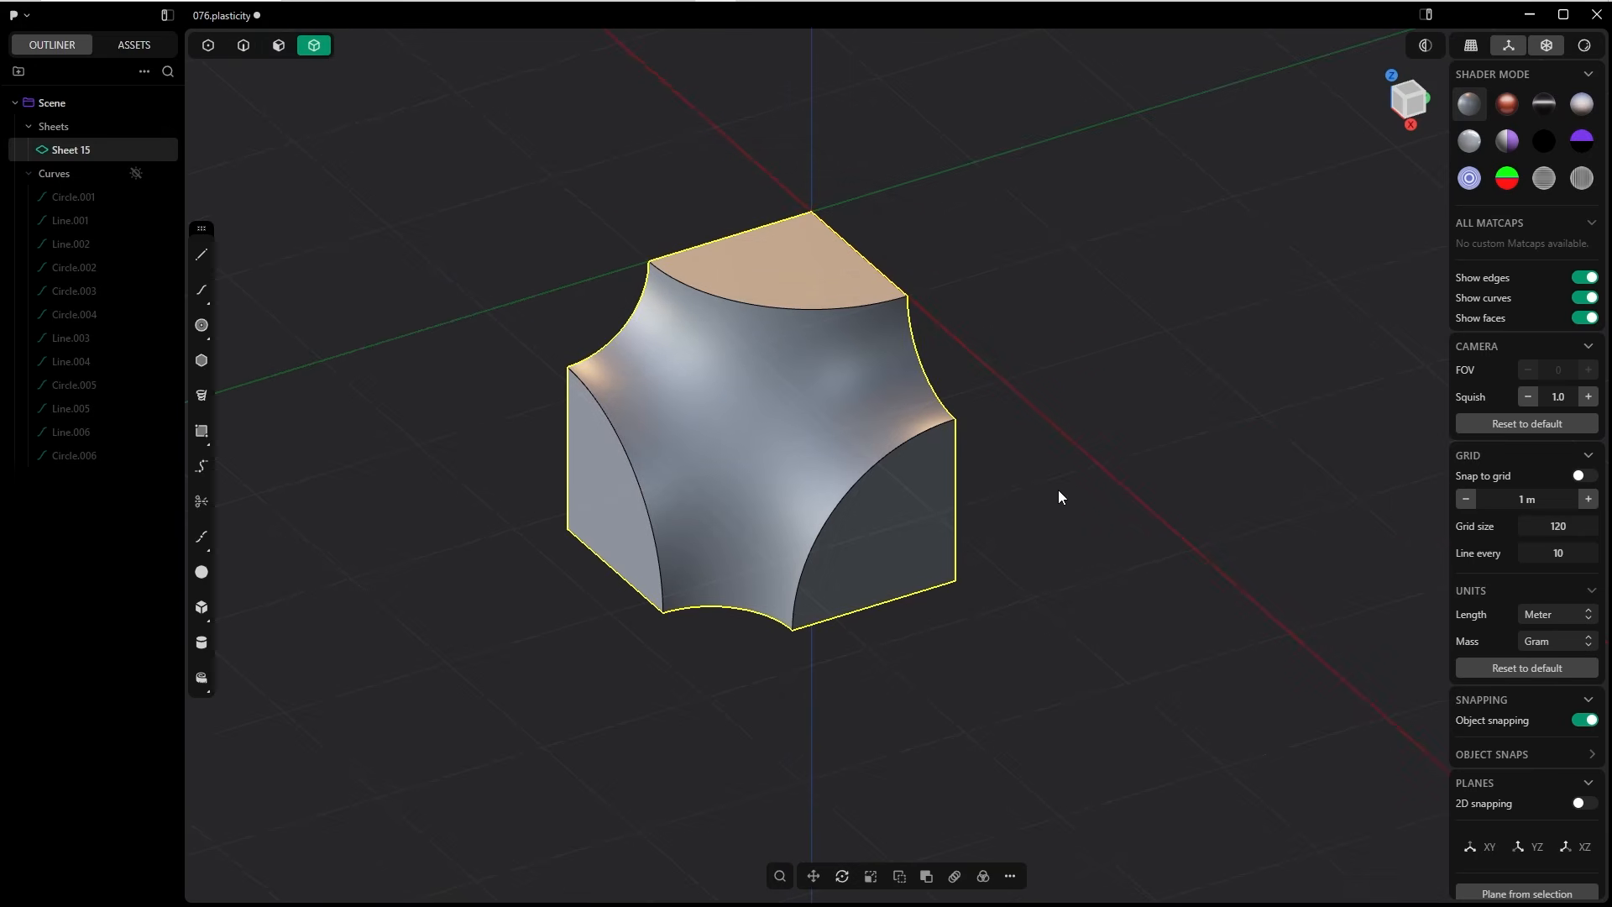
Step: Radially array the sheet around the origin in the top view, with 4 copies over 360 degrees
key(grave)
click(1056, 203)
text(frad)
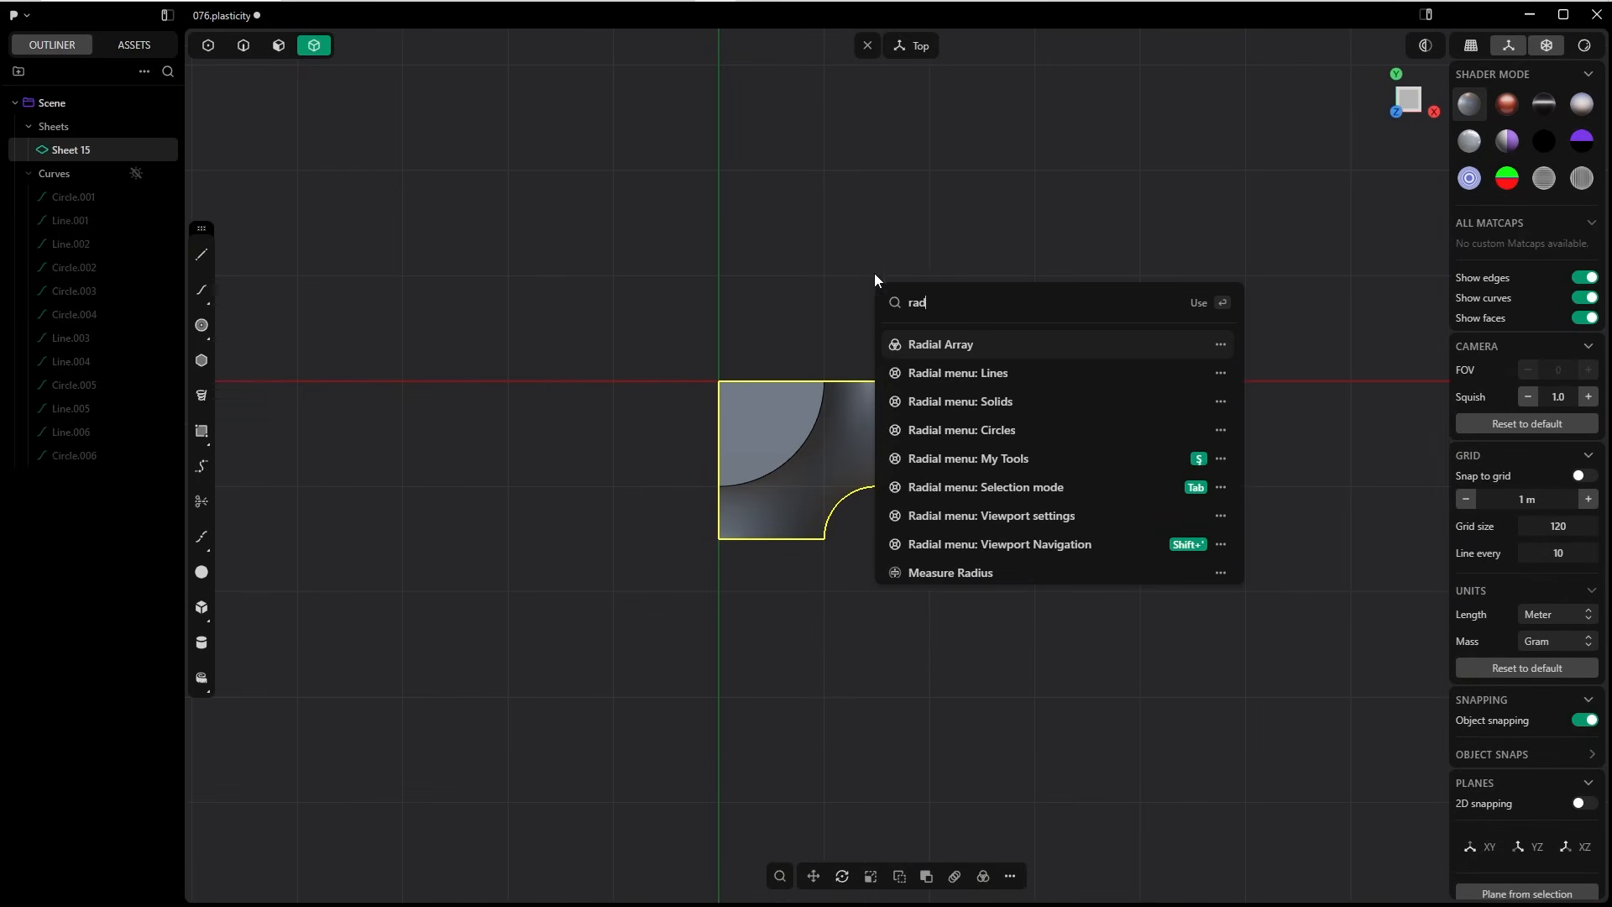
click(940, 346)
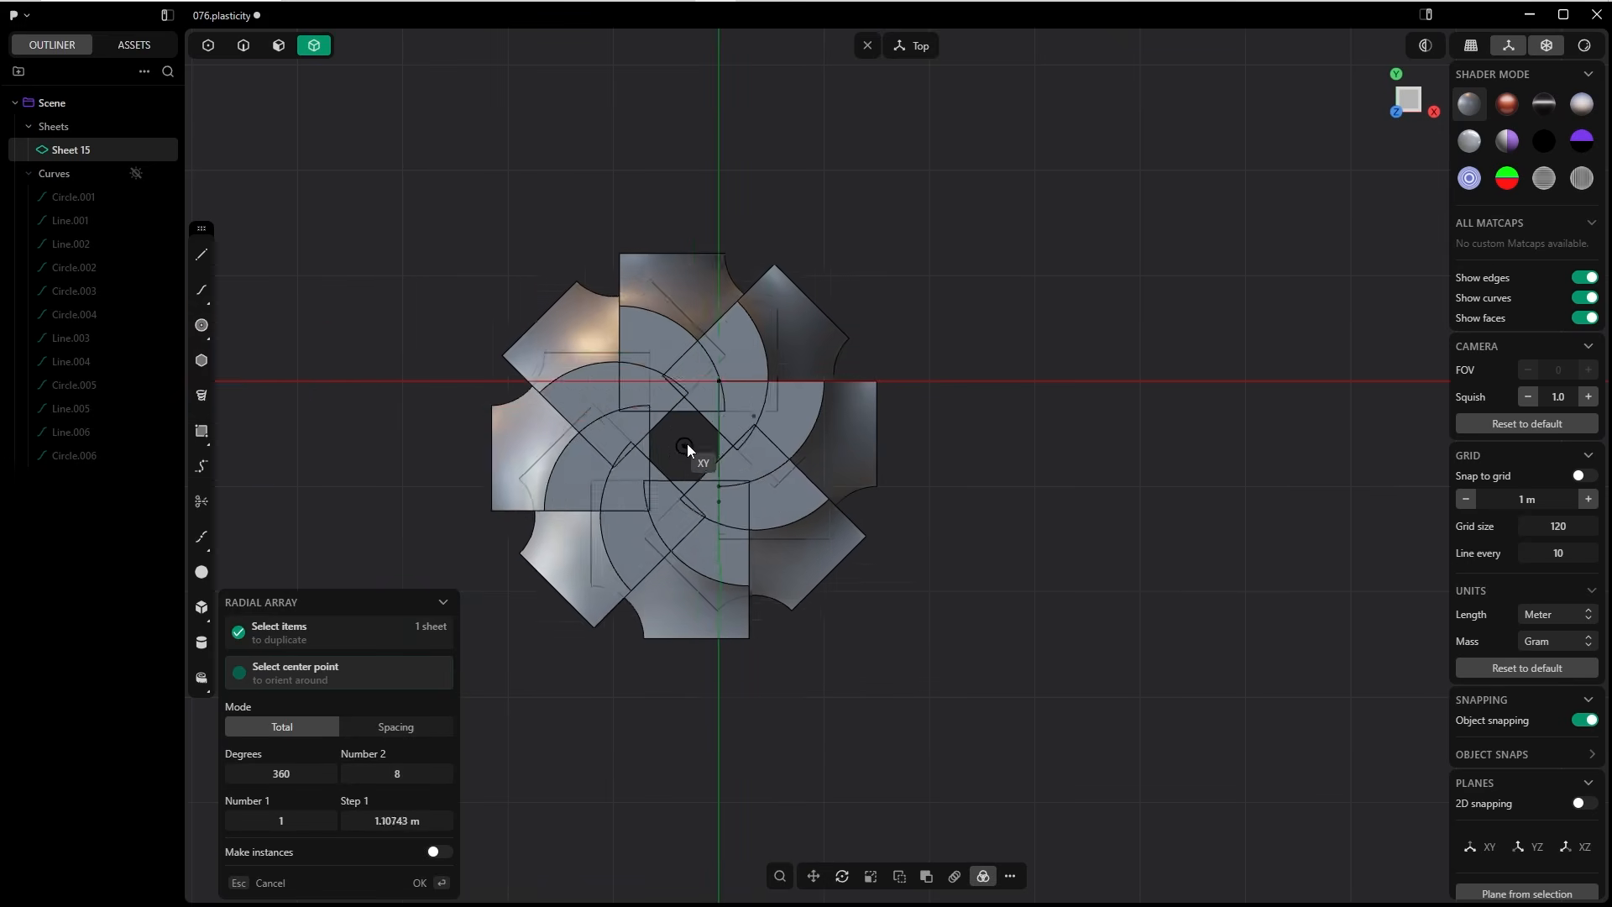
click(718, 382)
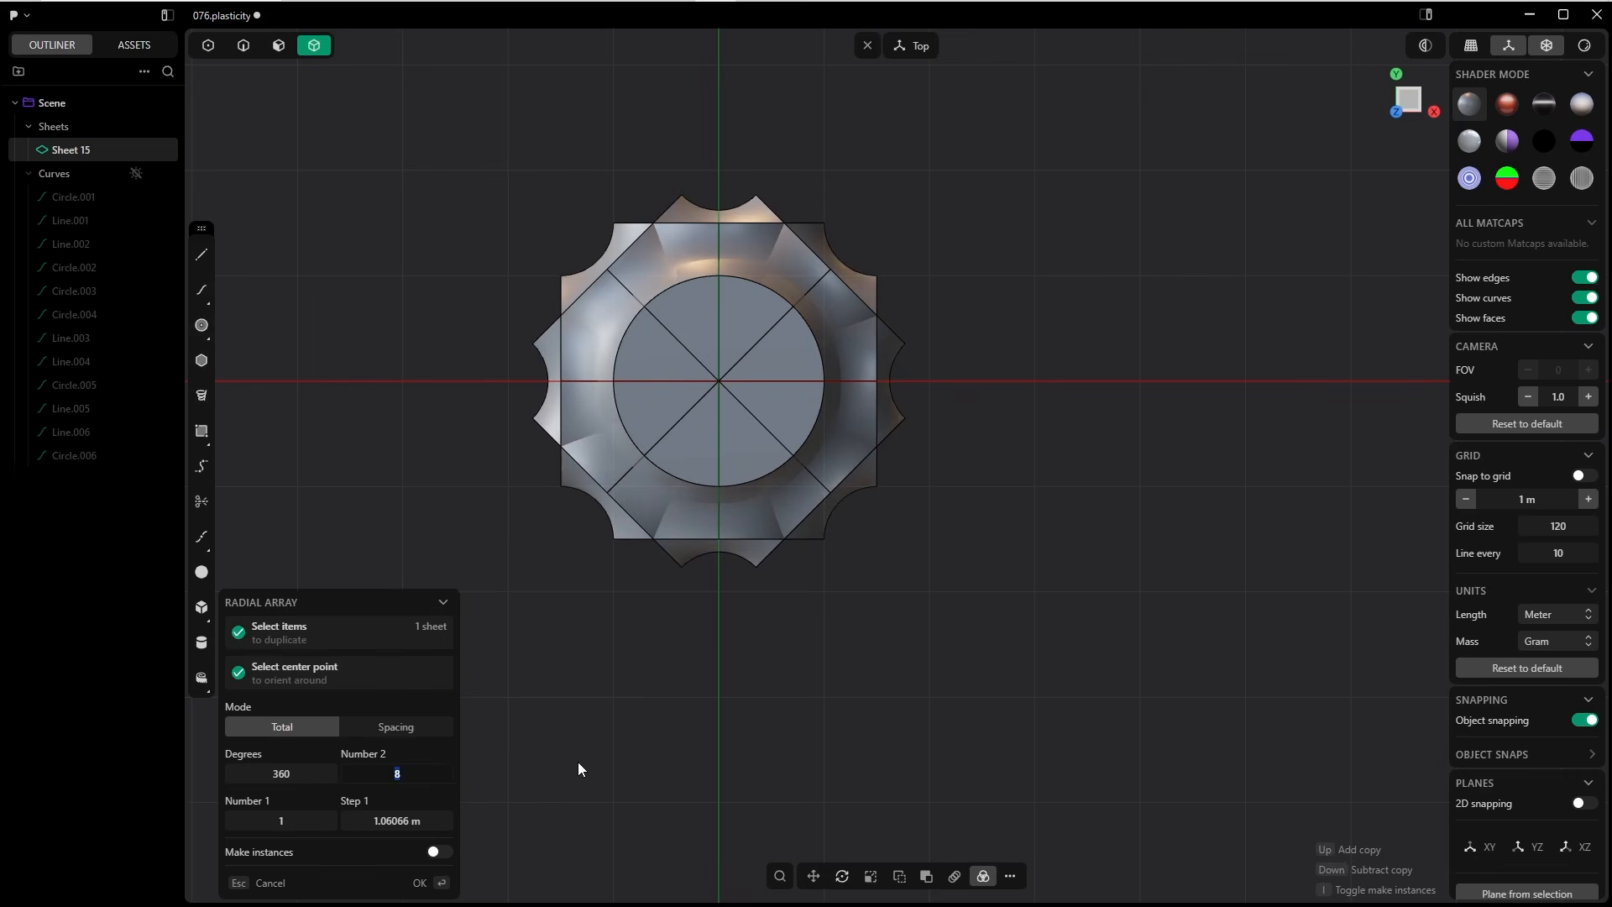
click(425, 884)
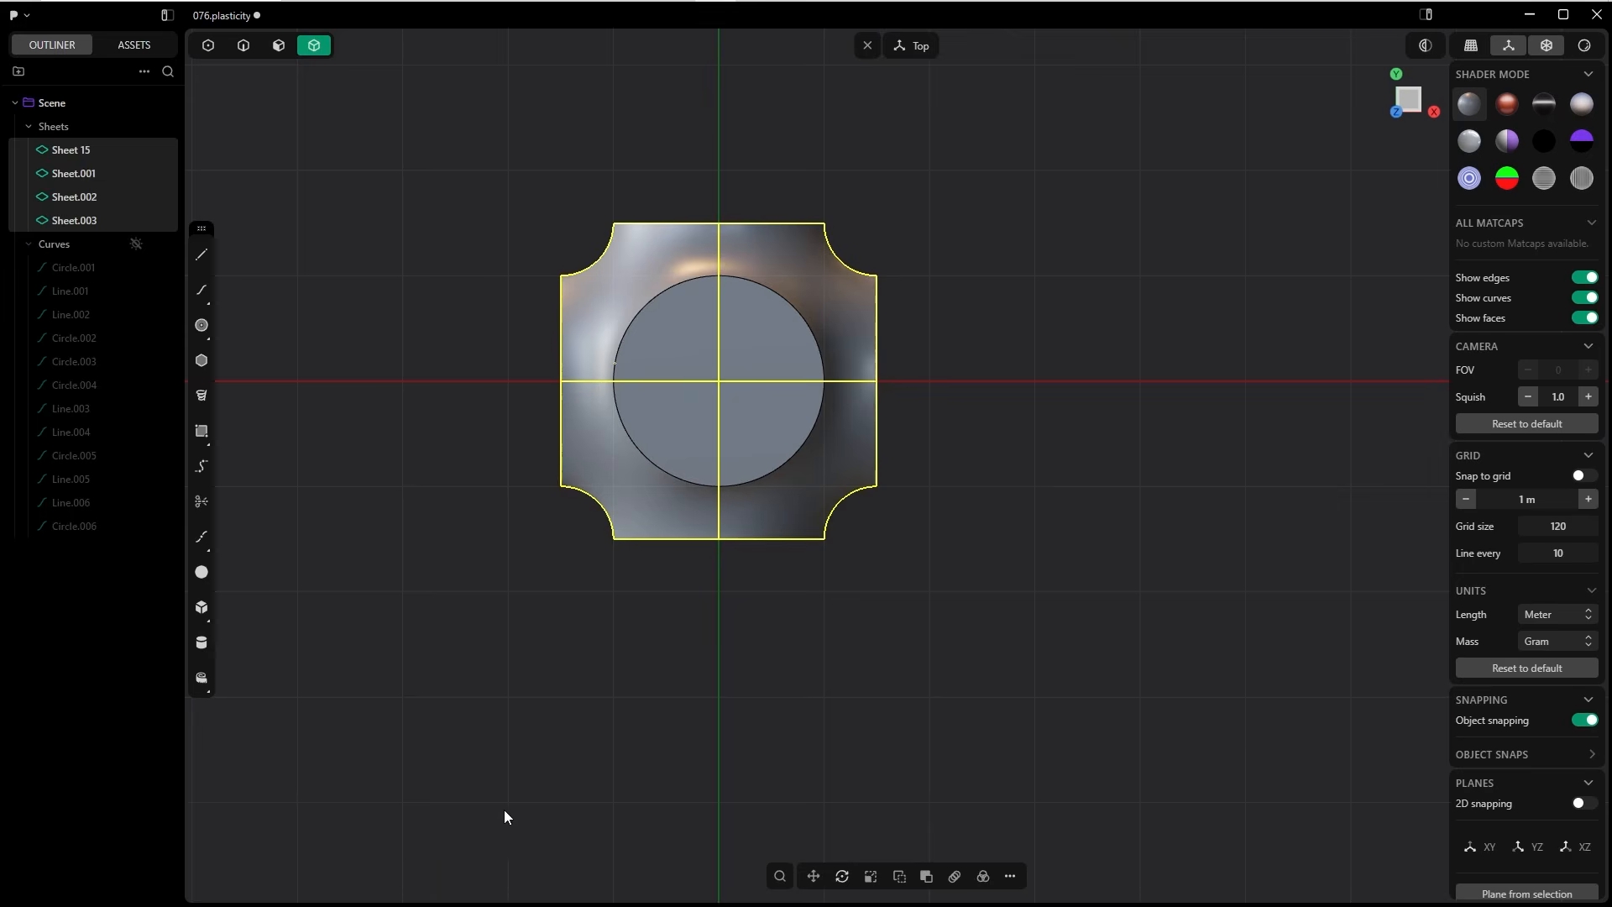
Step: Join the four arrayed sheets into a single sheet
middle_drag(504, 809, 1075, 592)
drag(1075, 592, 546, 239)
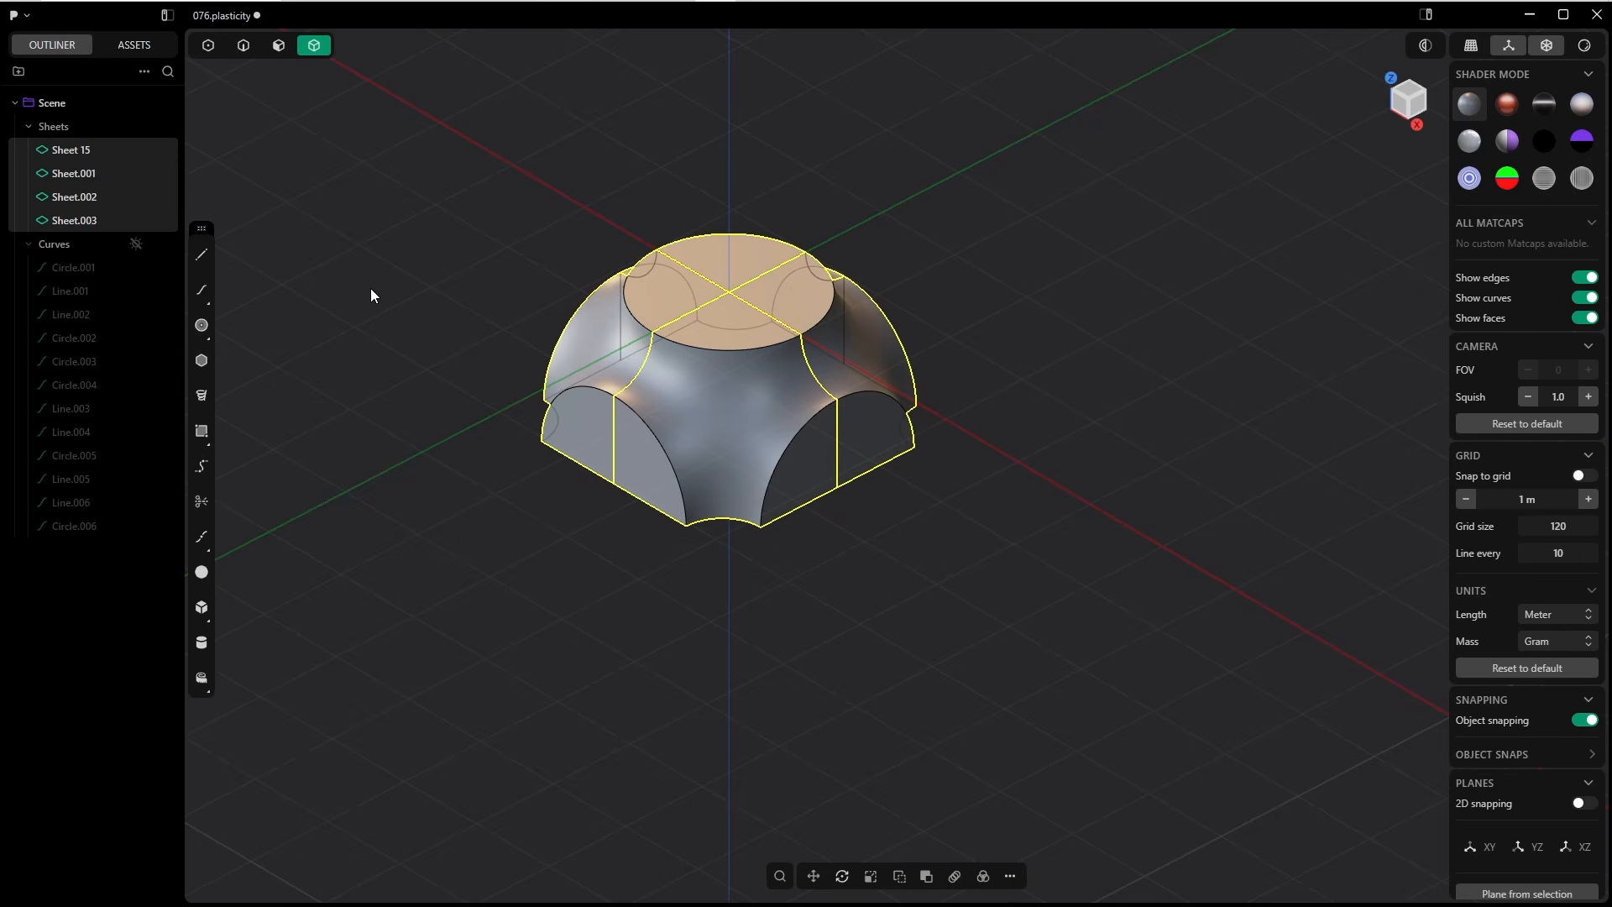
key(ctrl+j)
middle_drag(371, 289, 939, 456)
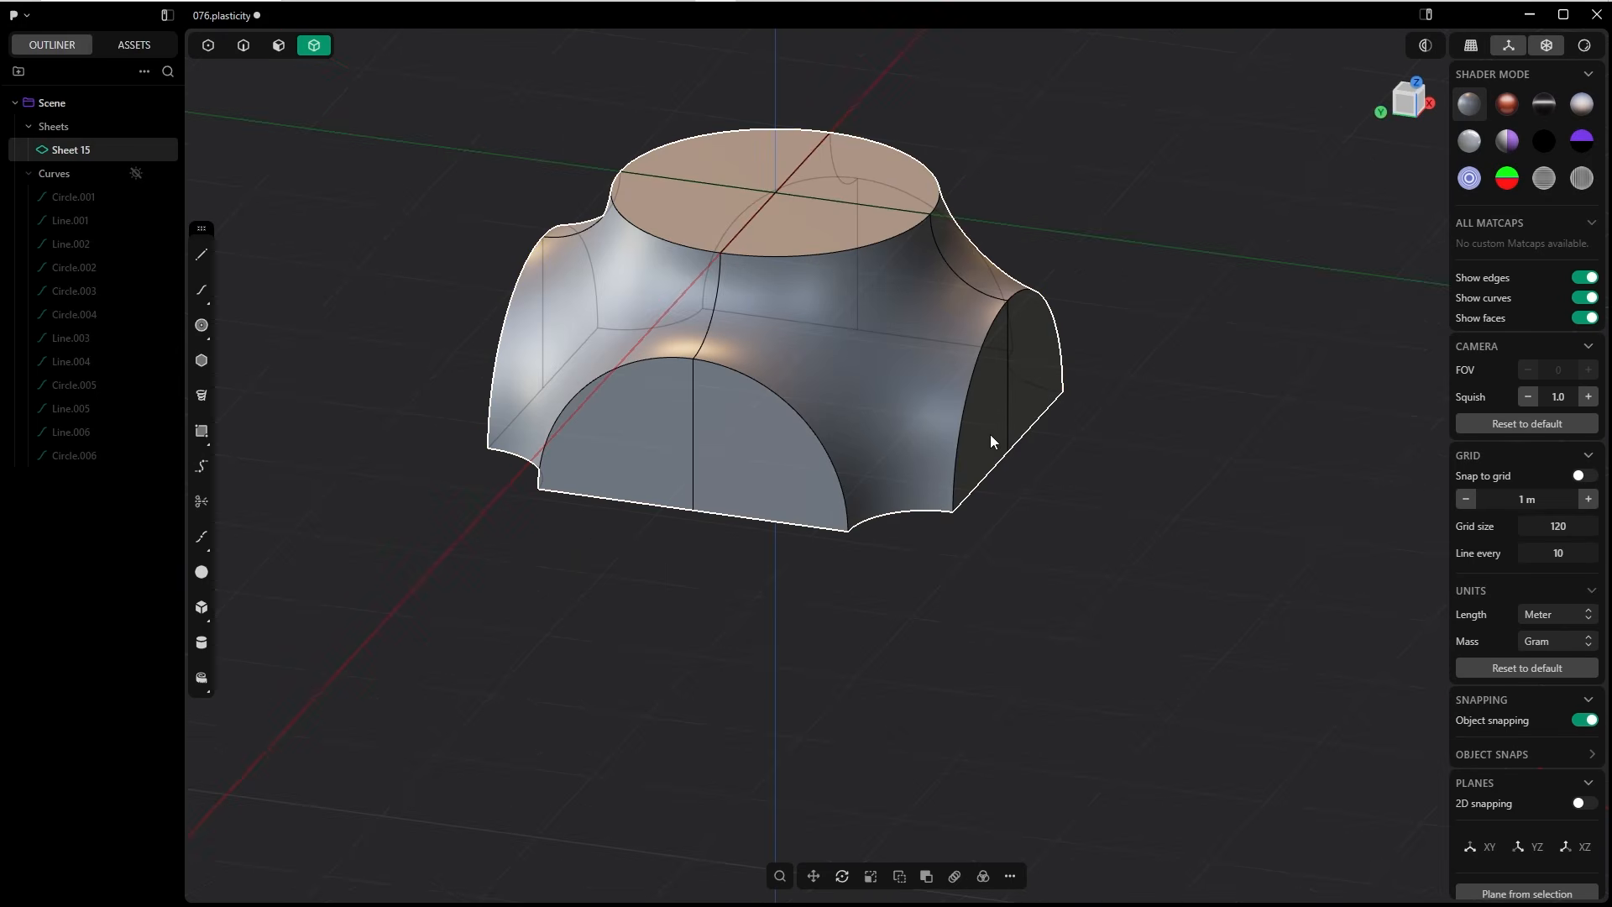
Step: Mirror the joined sheet in the front view across its straight lower edge, cutting at the mirror plane and uniting the halves
key(1)
shift+middle_drag(1003, 357, 641, 334)
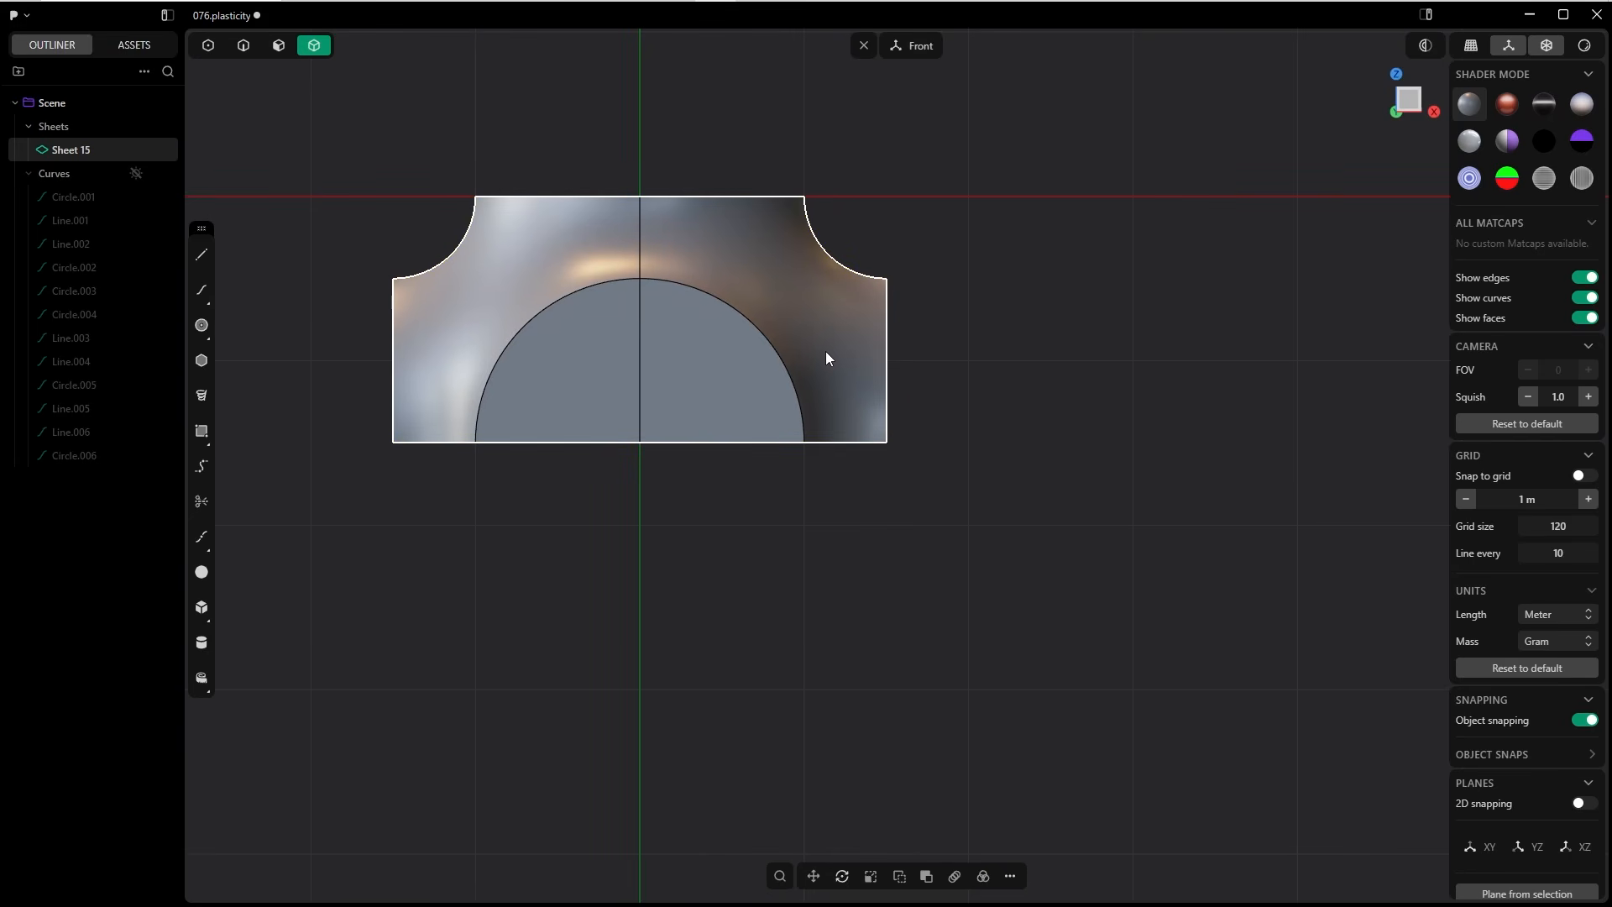
key(alt+x)
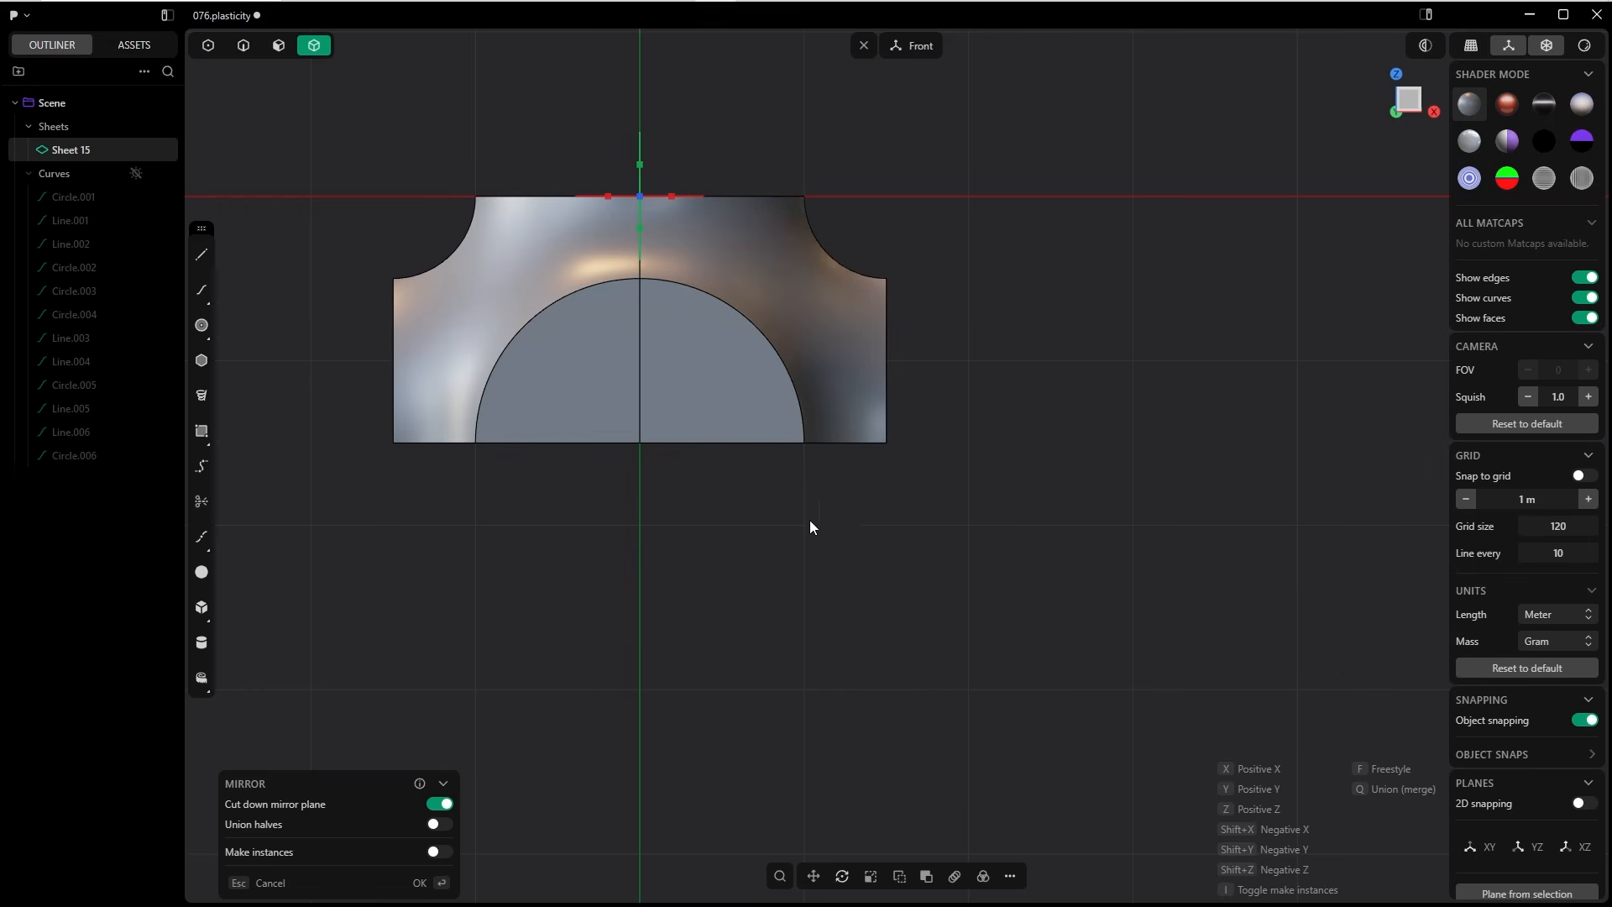
key(f)
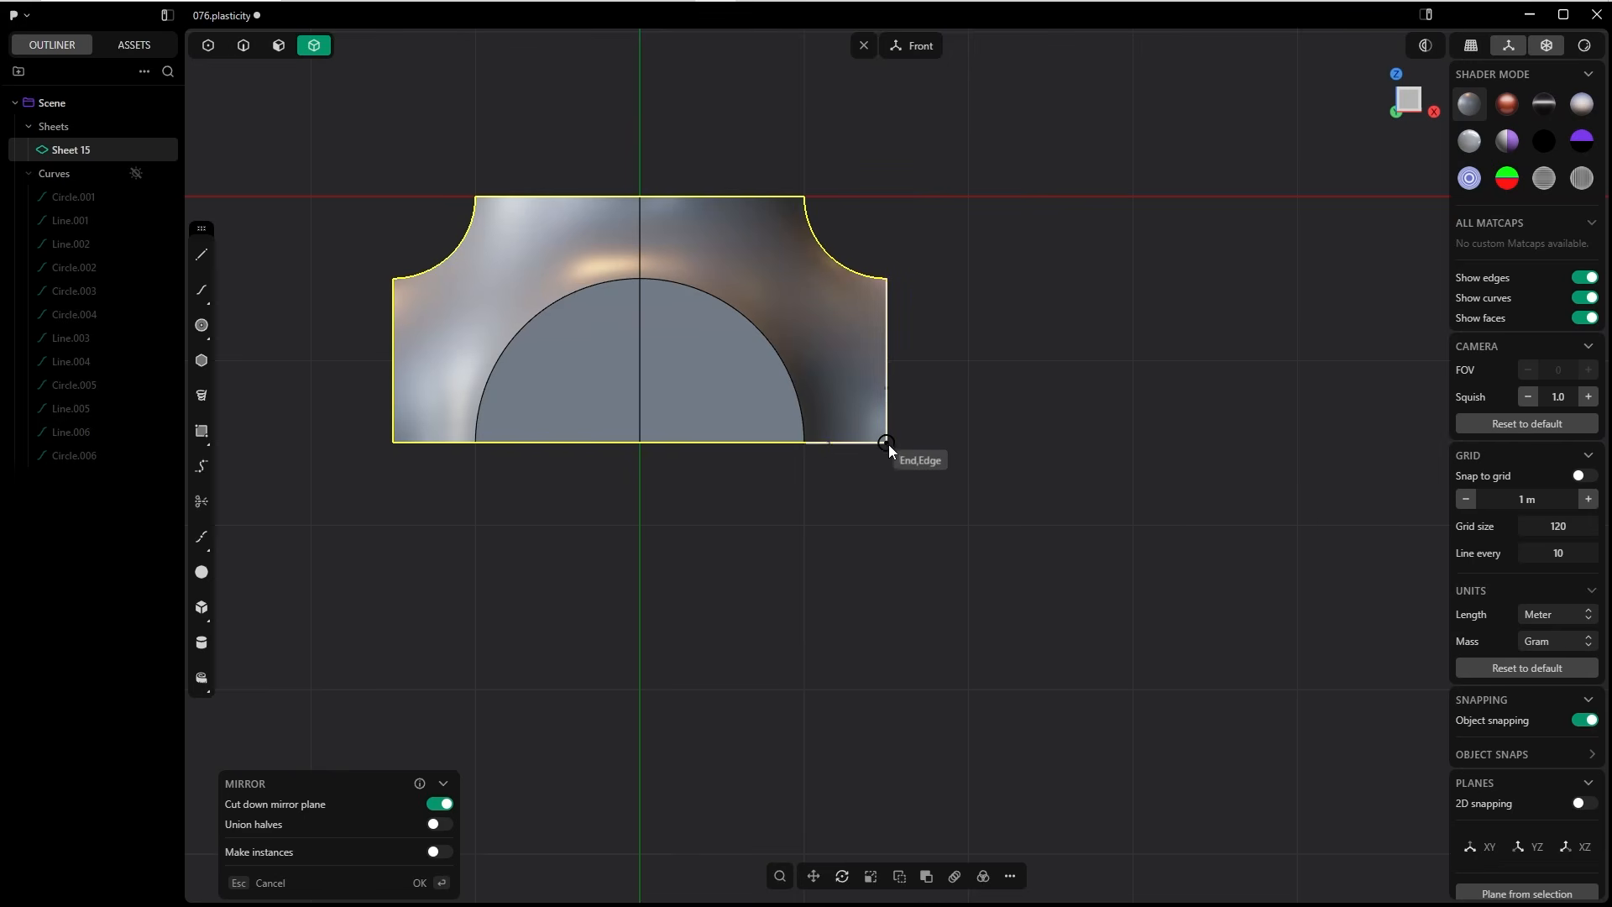
click(886, 443)
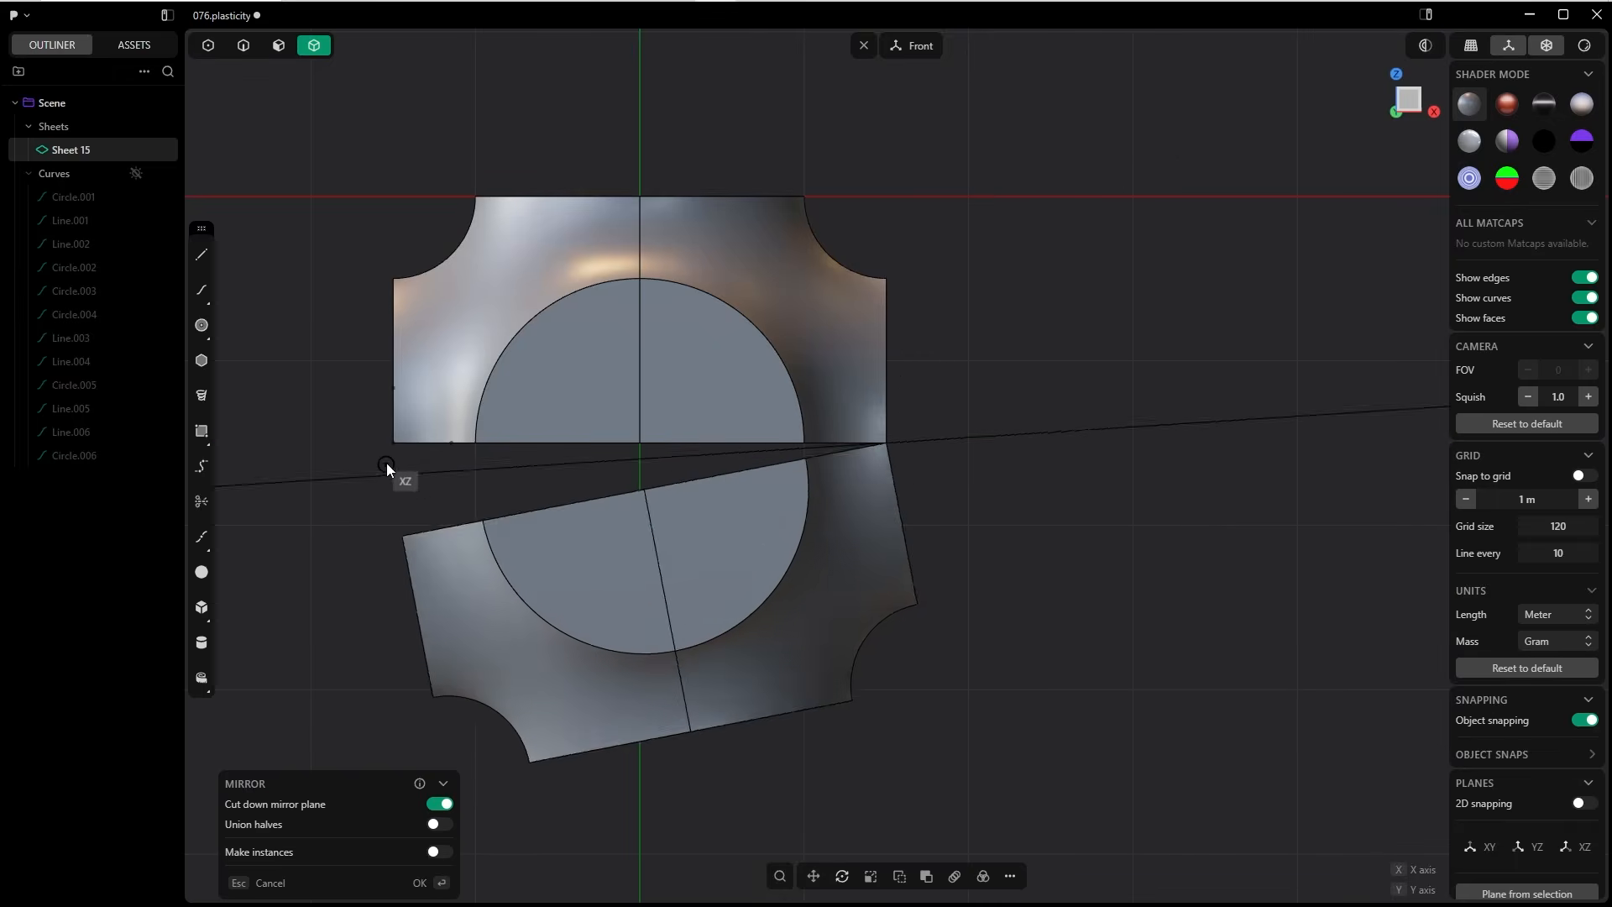
click(395, 441)
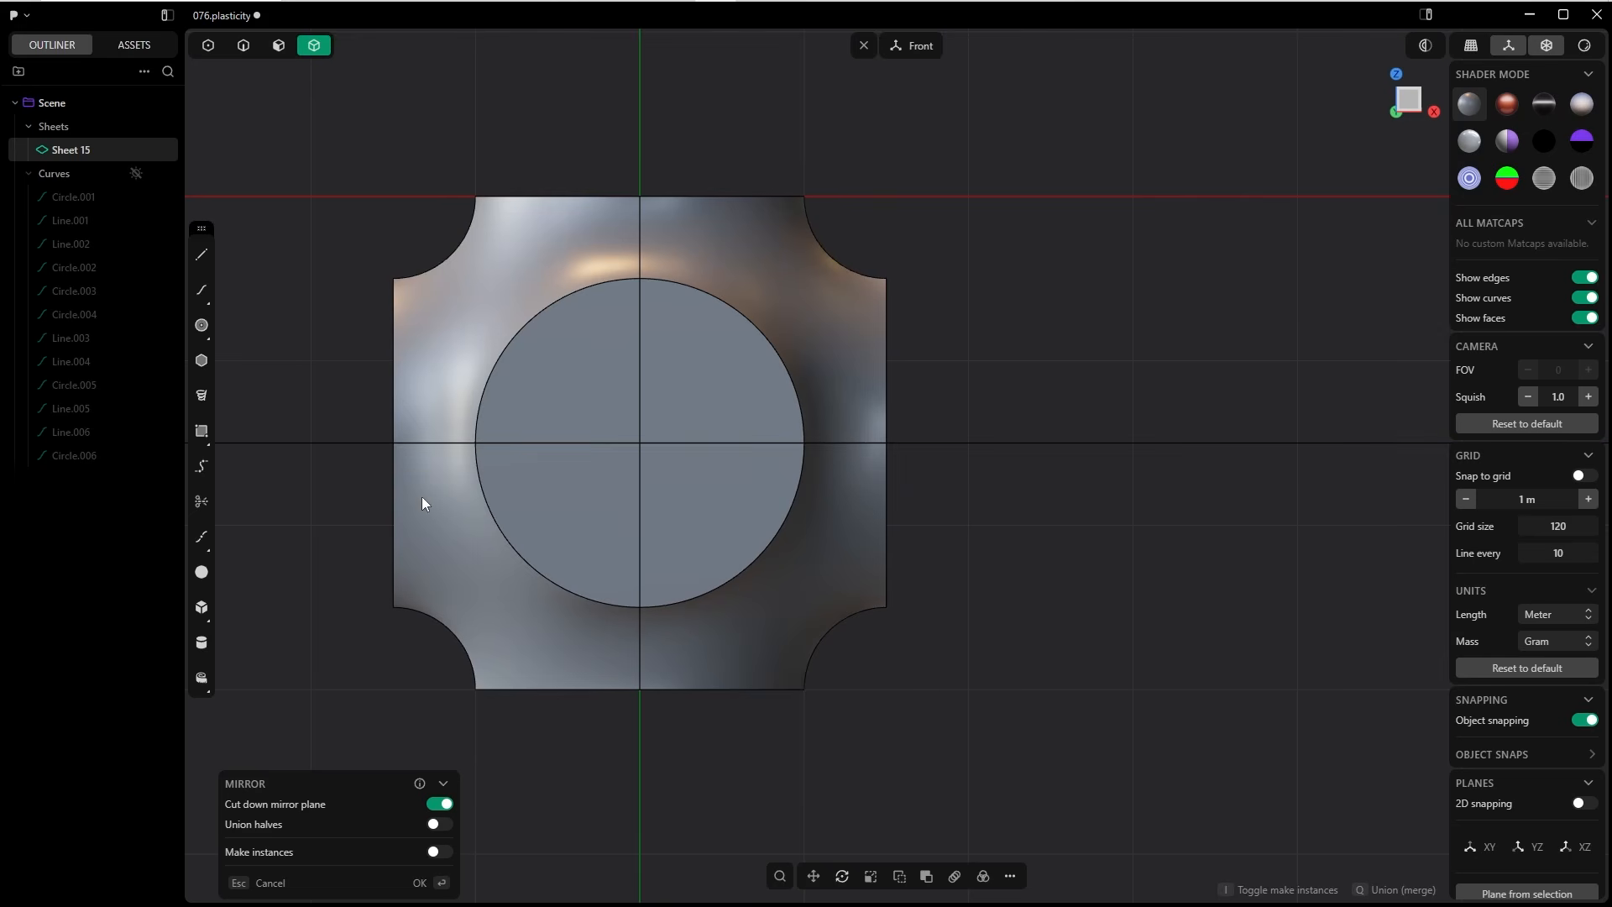
click(441, 827)
click(420, 883)
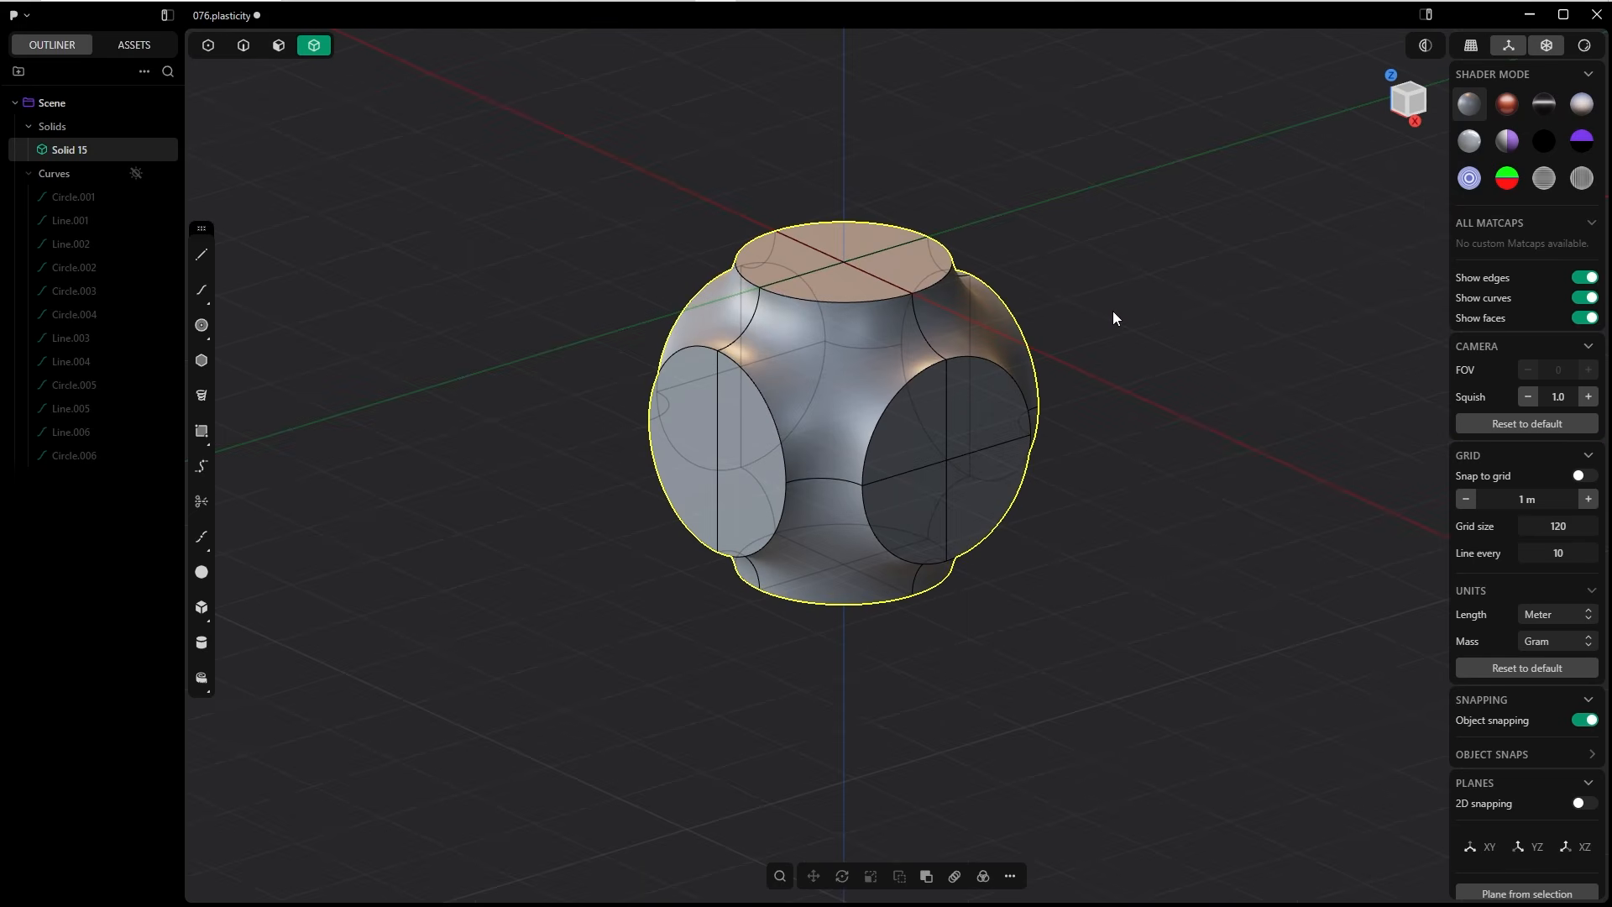
Step: Remove the solid's redundant topology and display it with the red matcap and edges hidden
text(fred)
key(Return)
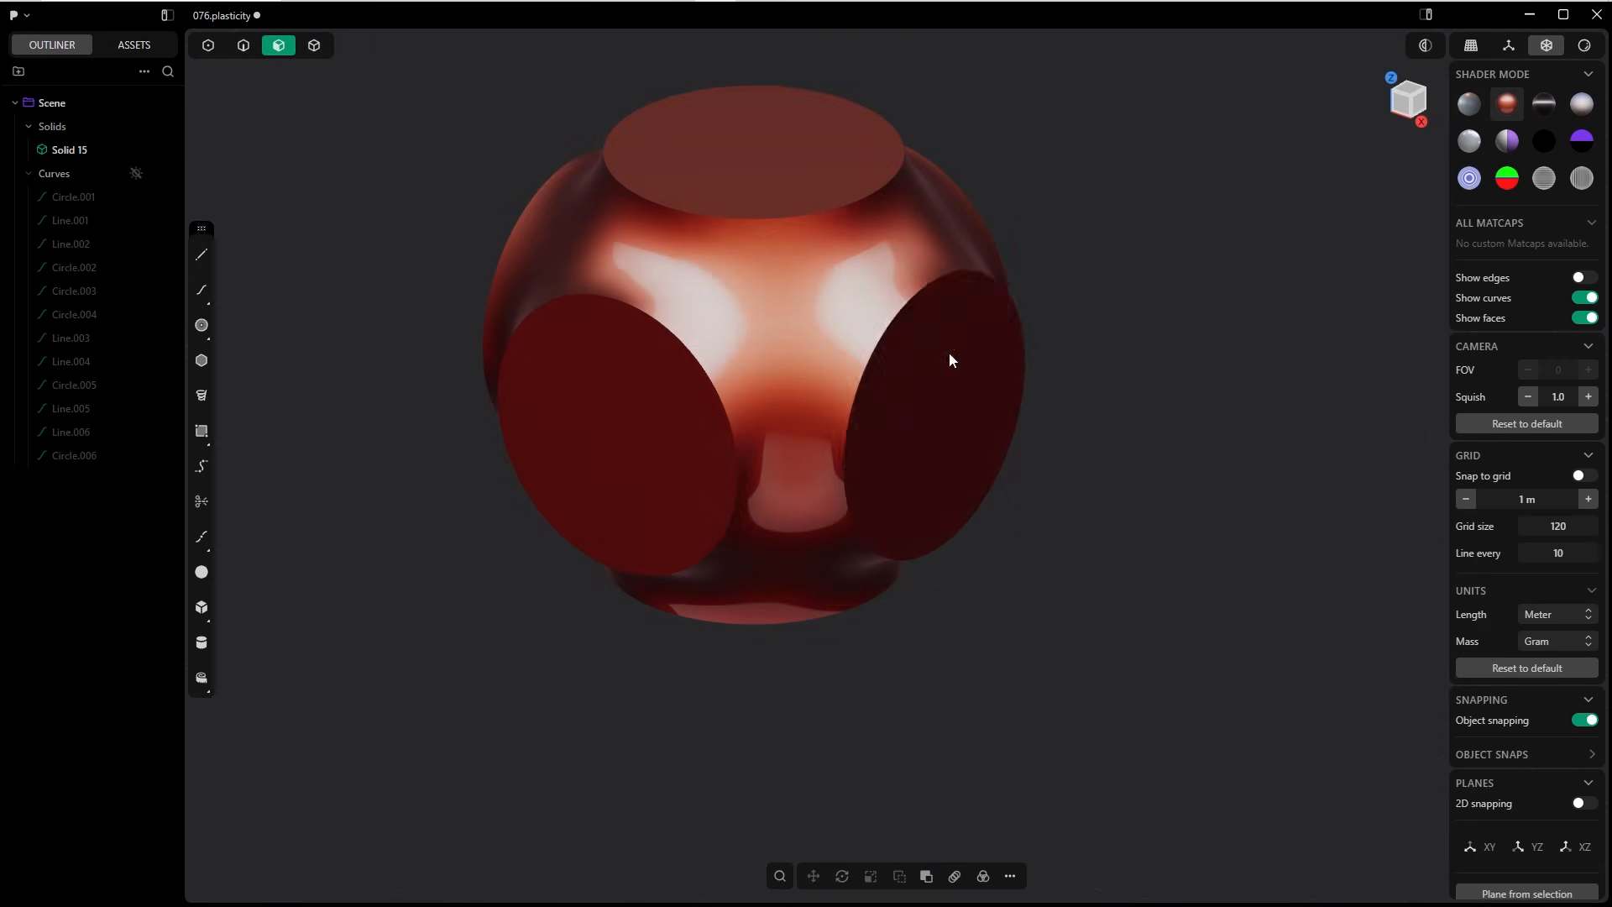
Step: Fillet the rim edges of all six flat circular faces on the solid together, using the Conic shape with a tension of 0.50
click(949, 360)
click(636, 417)
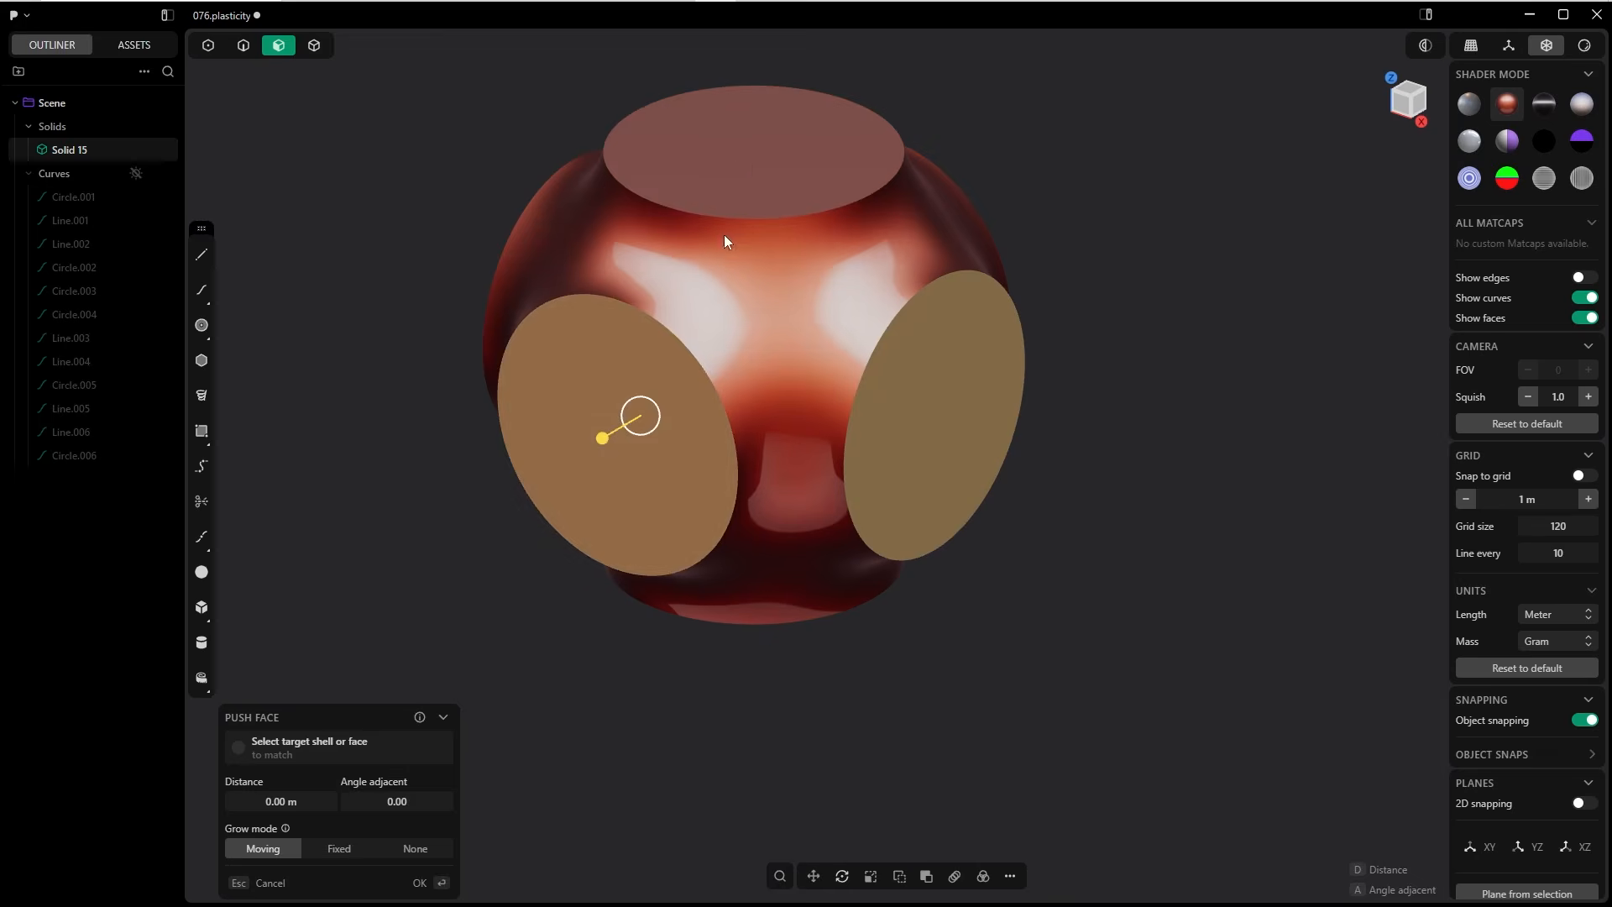
click(740, 157)
middle_drag(707, 231, 890, 255)
click(465, 417)
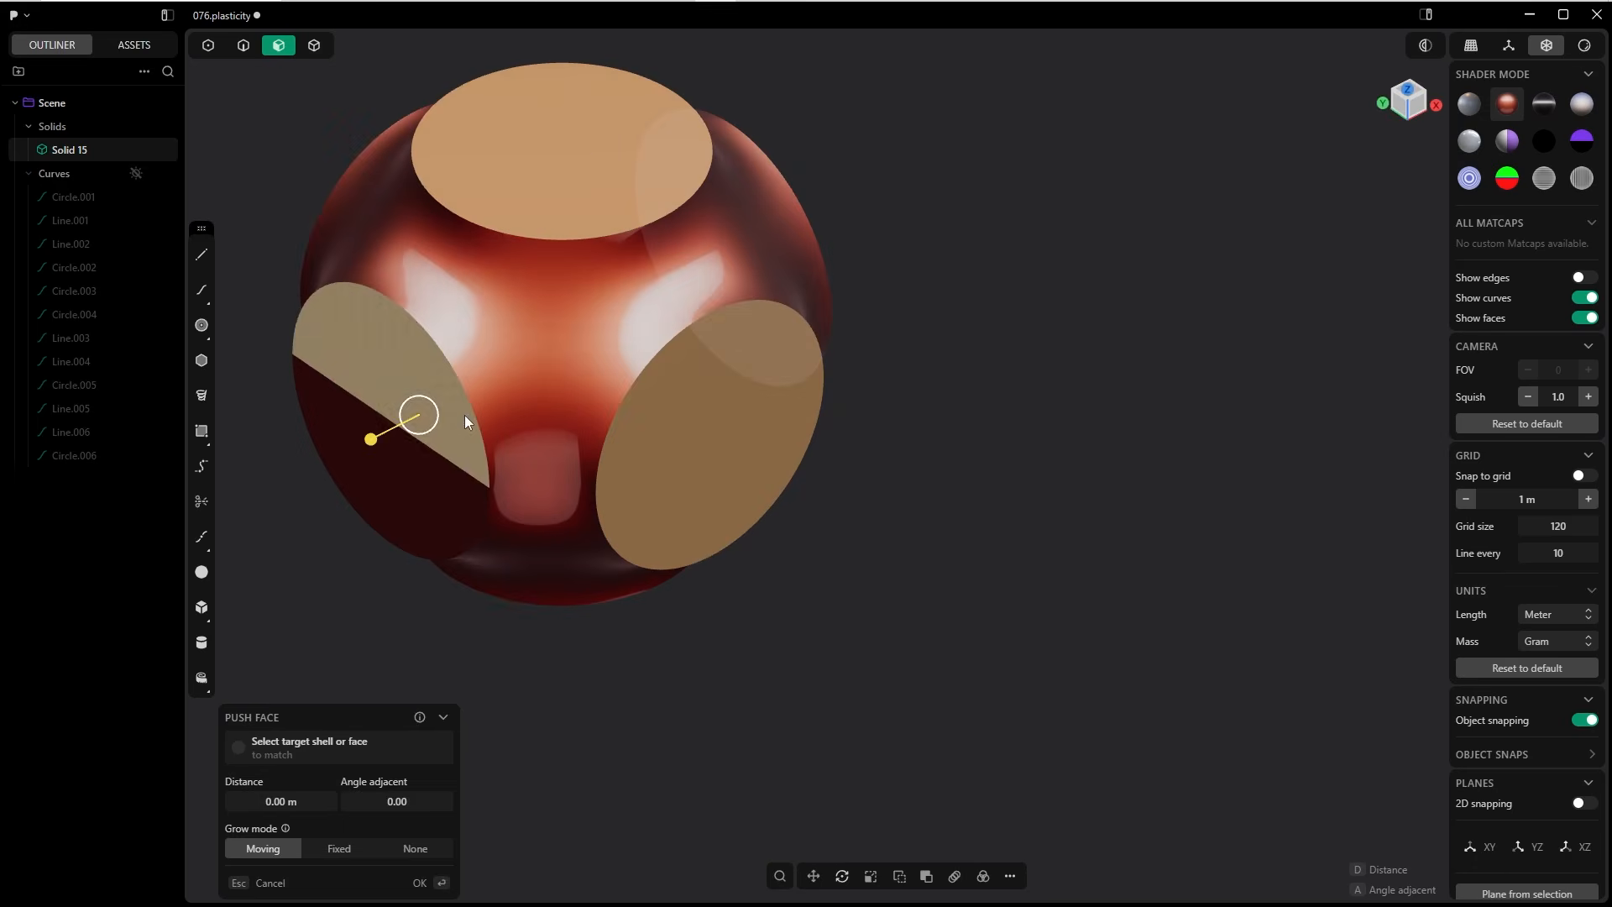
middle_drag(466, 415, 713, 390)
middle_drag(452, 556, 798, 607)
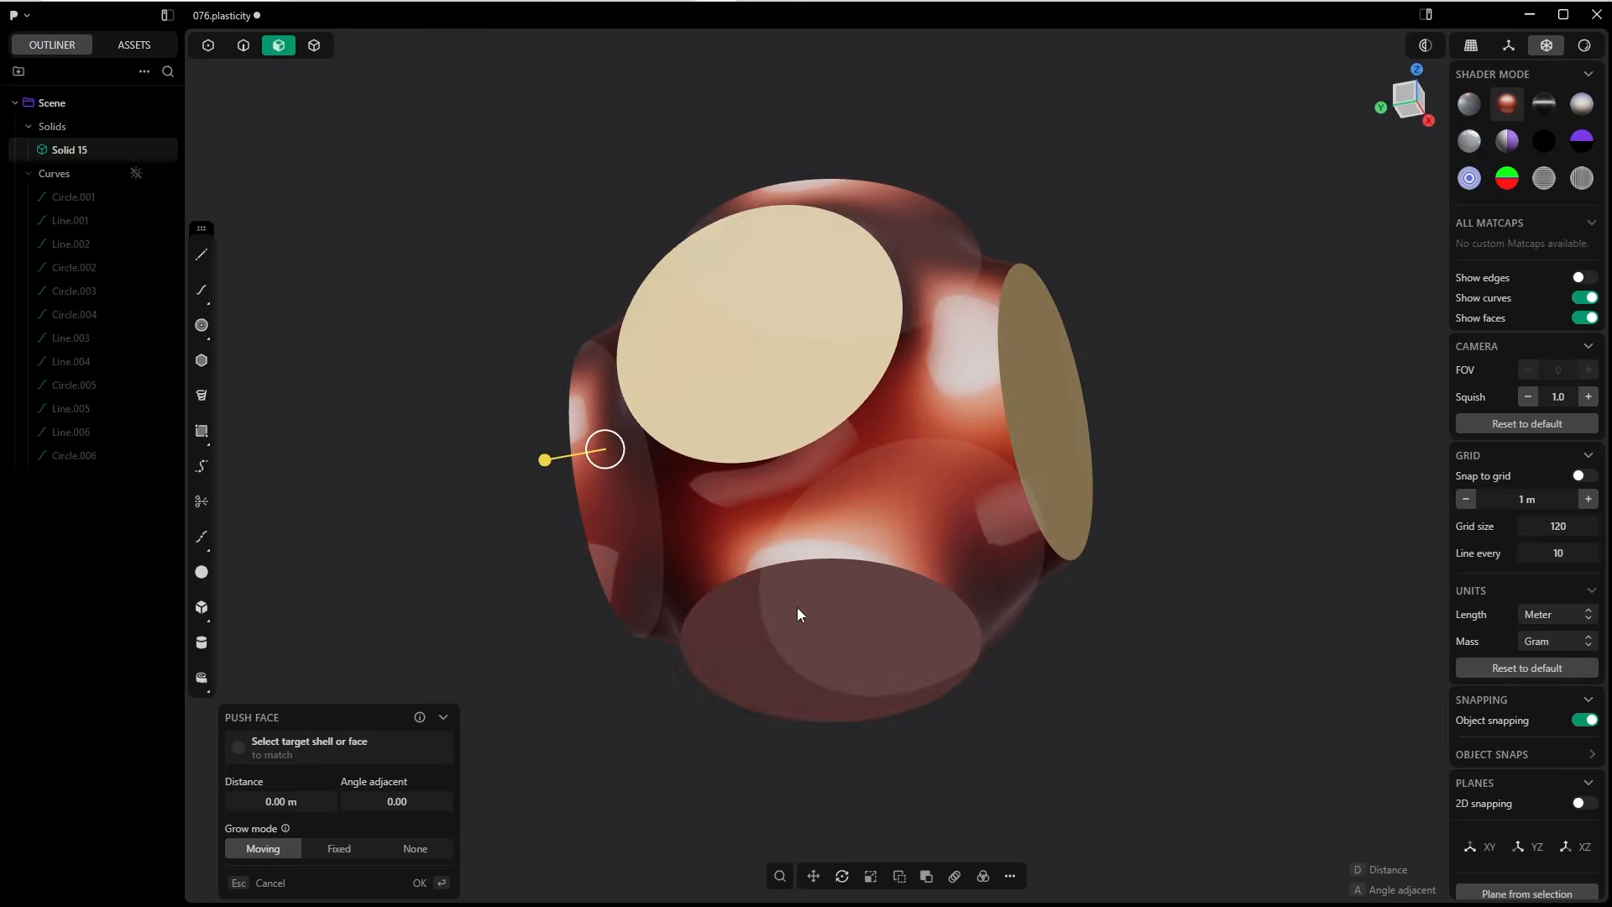
click(798, 607)
mouse_move(855, 537)
middle_down()
mouse_move(986, 615)
mouse_move(813, 658)
mouse_move(849, 432)
mouse_move(839, 539)
middle_up()
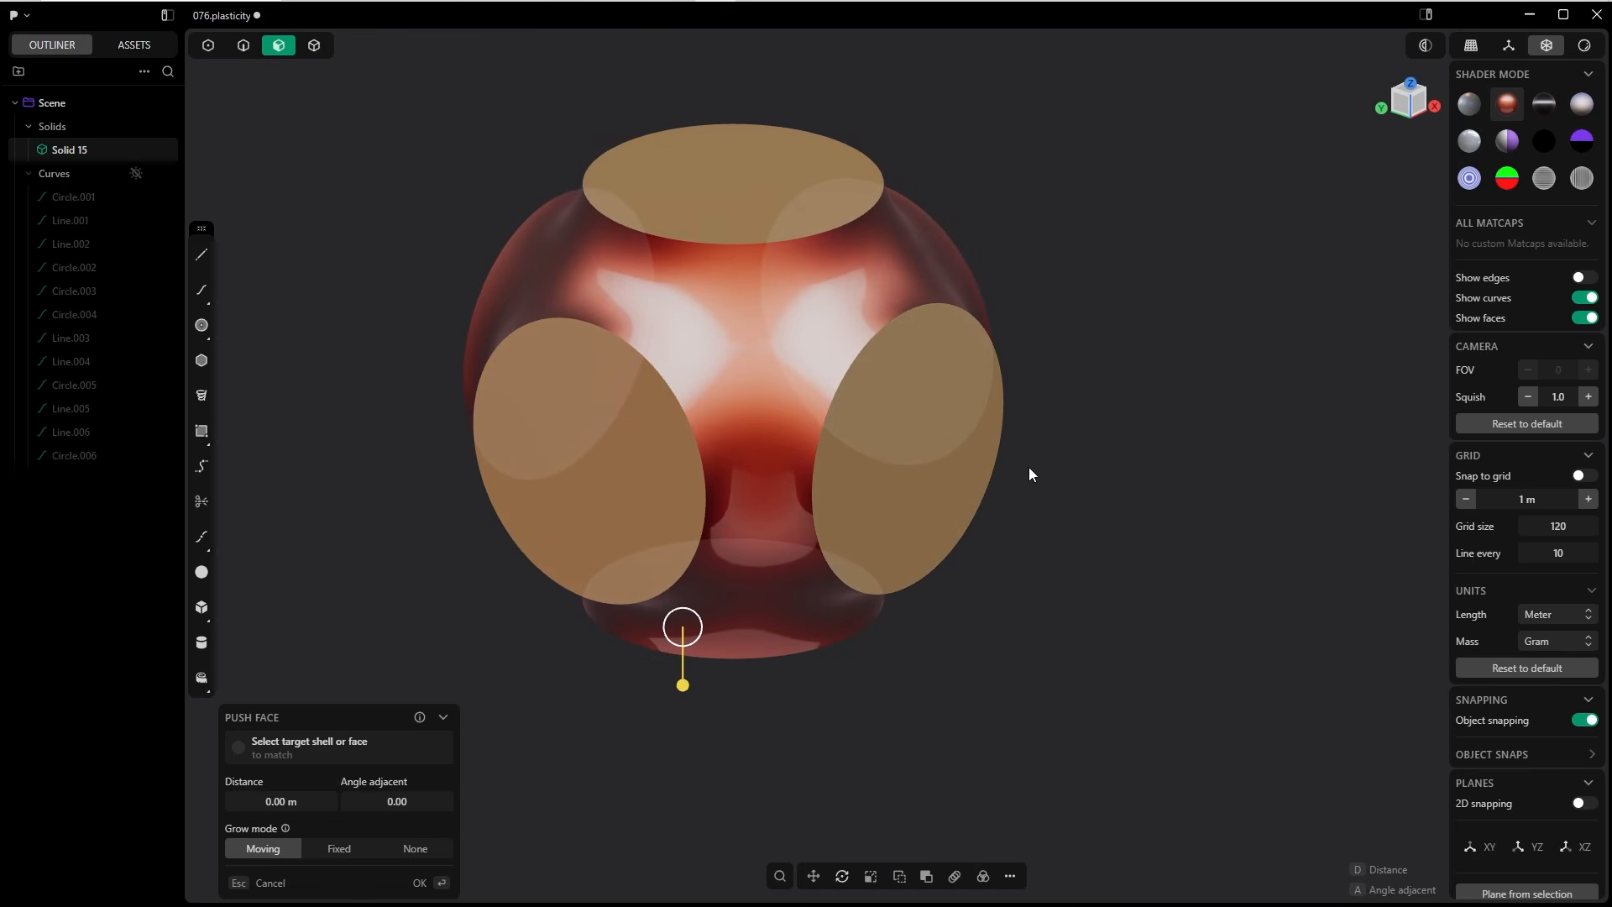
key(f)
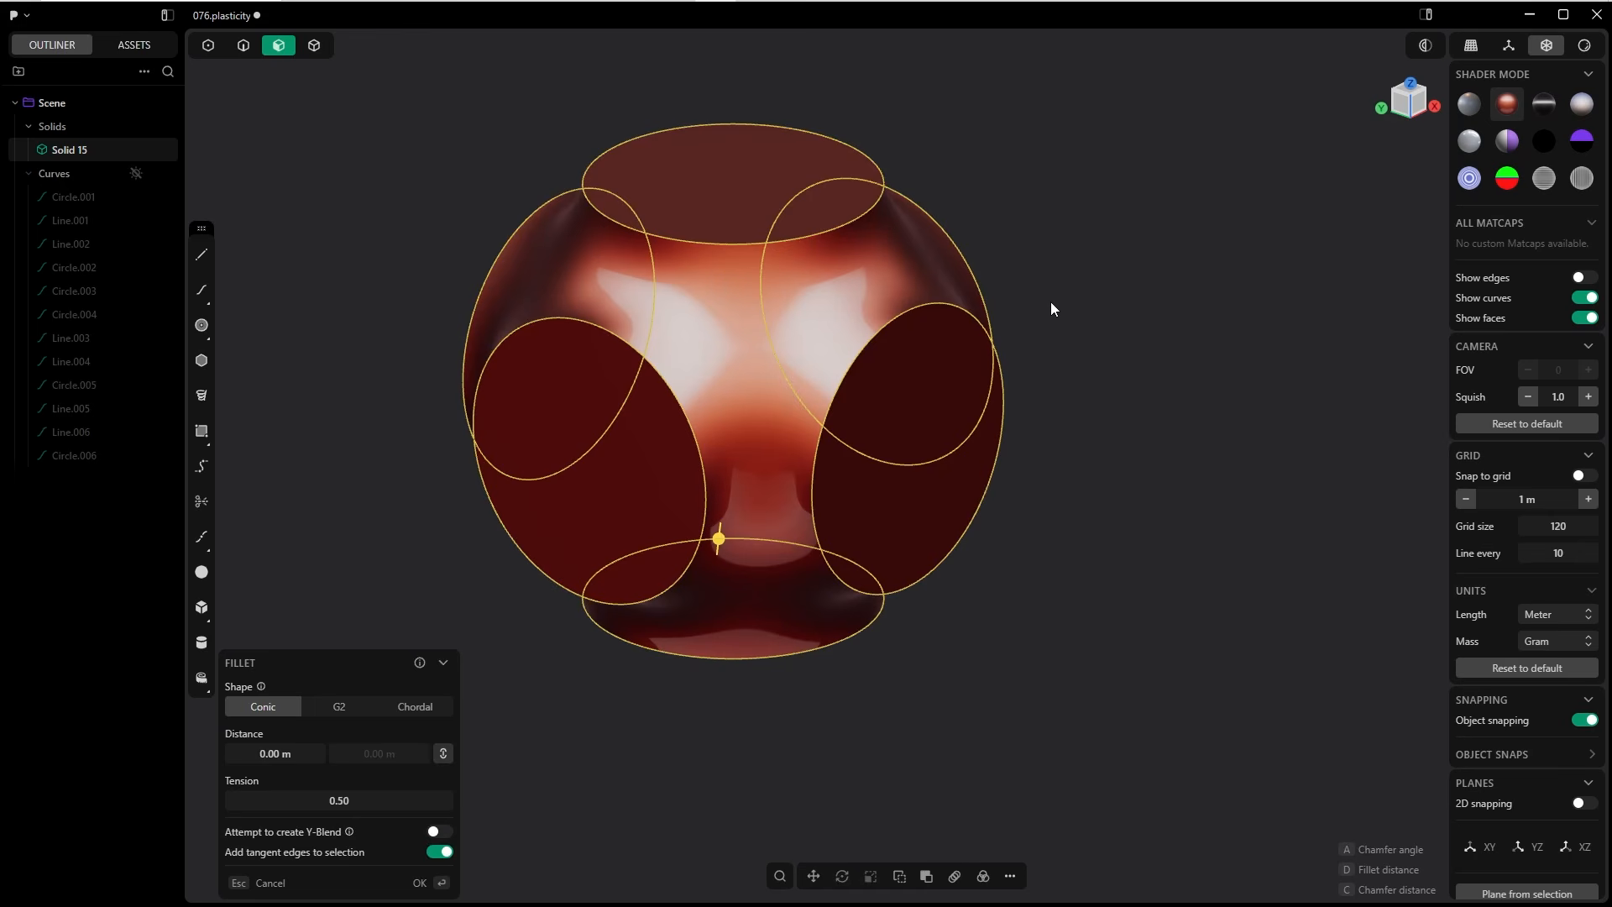
key(d)
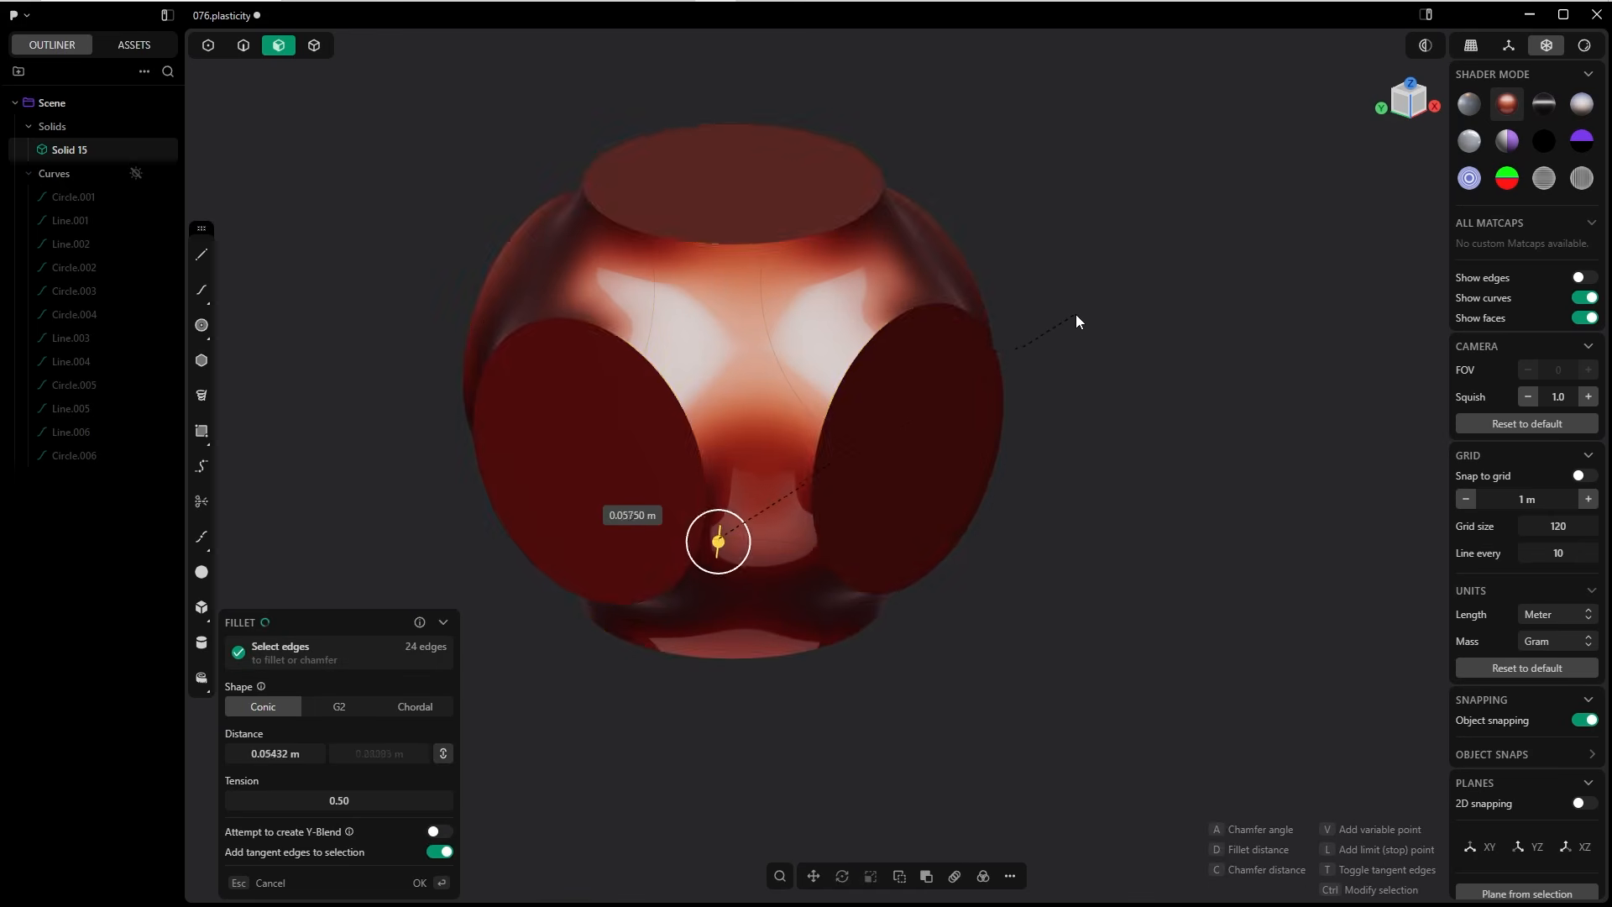
click(1065, 332)
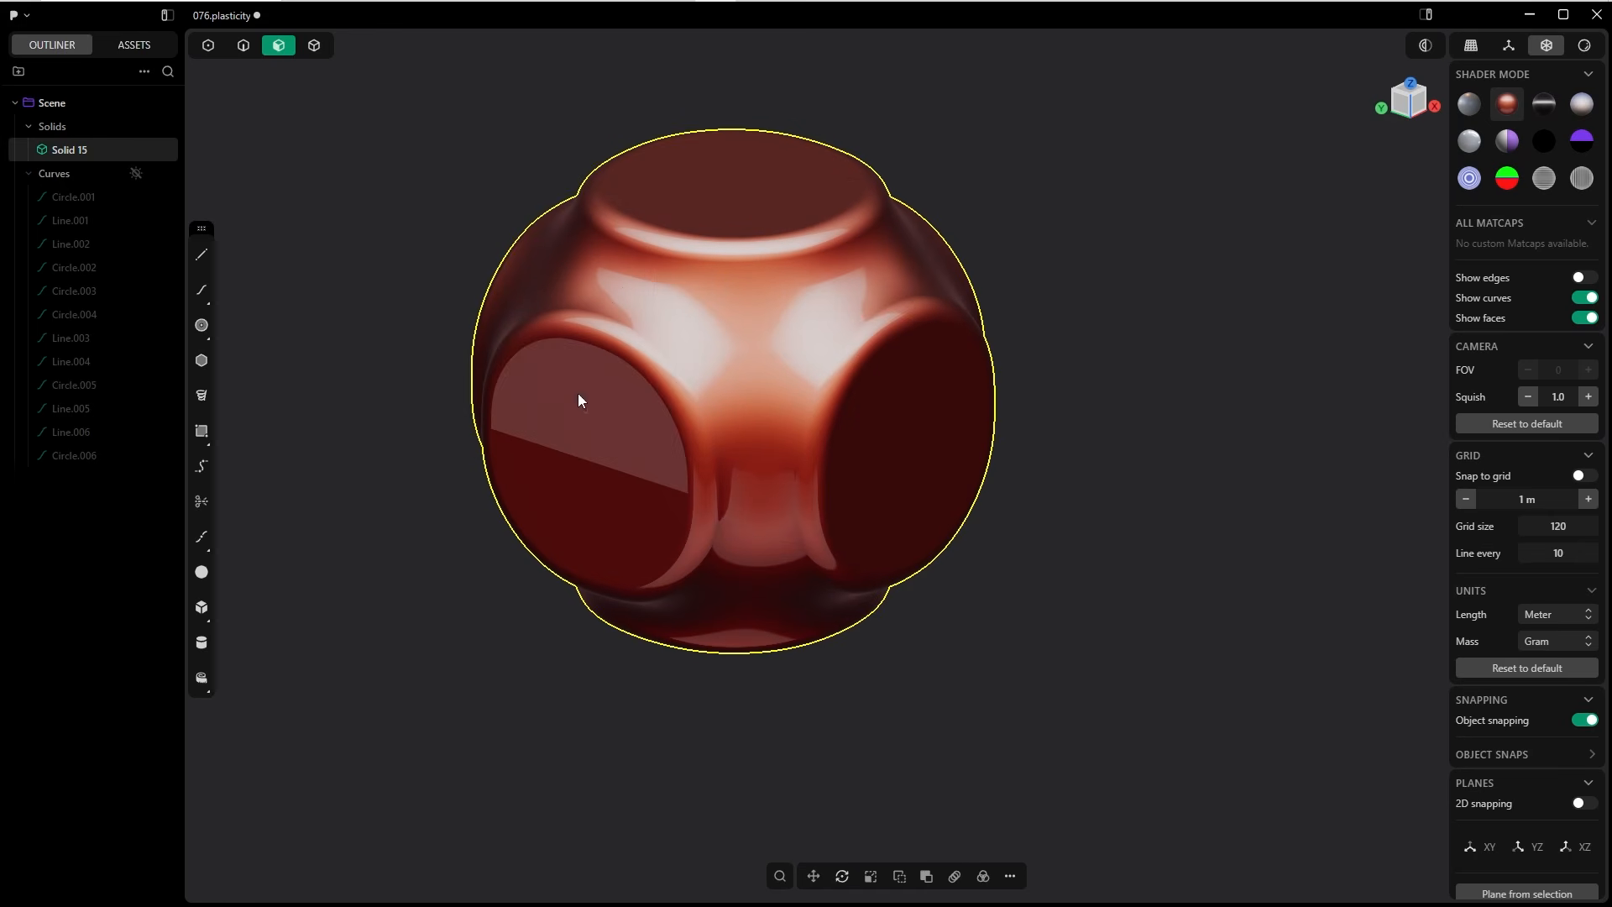
middle_drag(984, 205, 1060, 264)
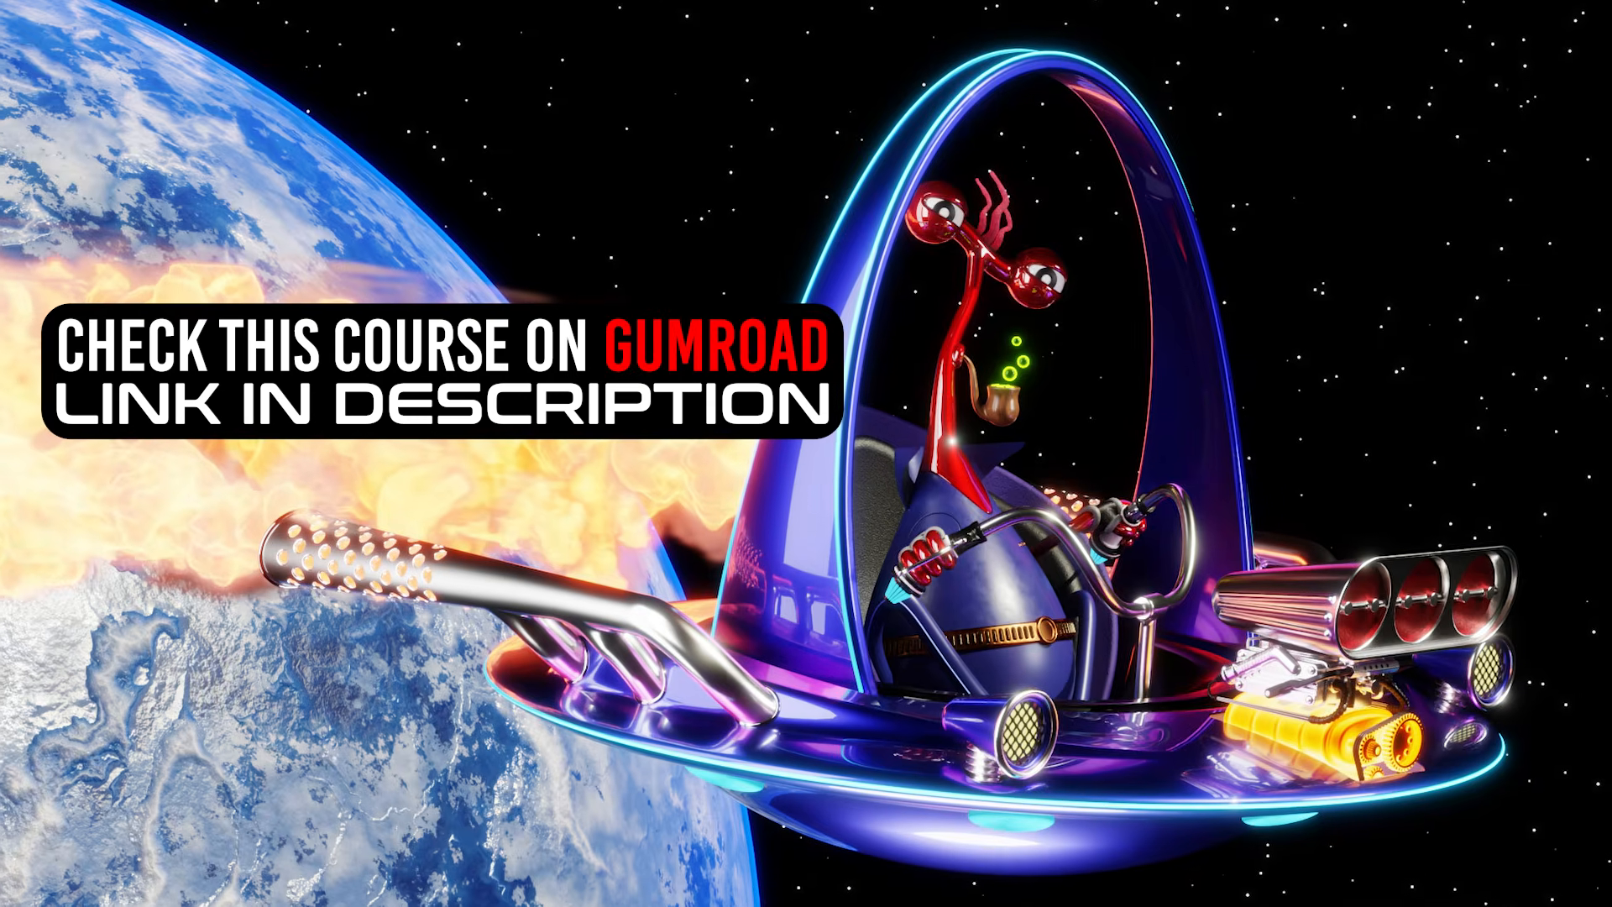